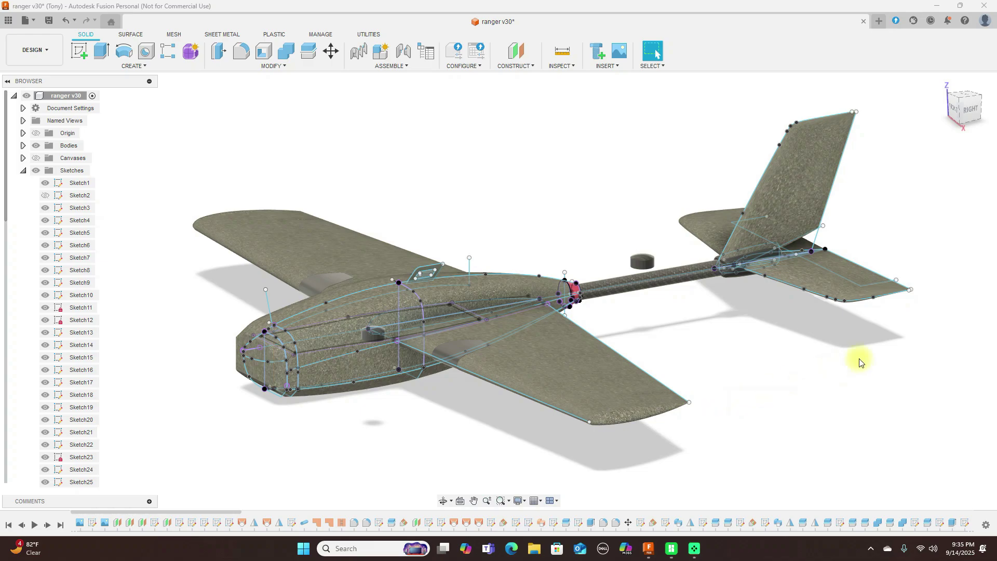
Hide all sketches in the Browser so only the plane's solid bodies show.
click(966, 112)
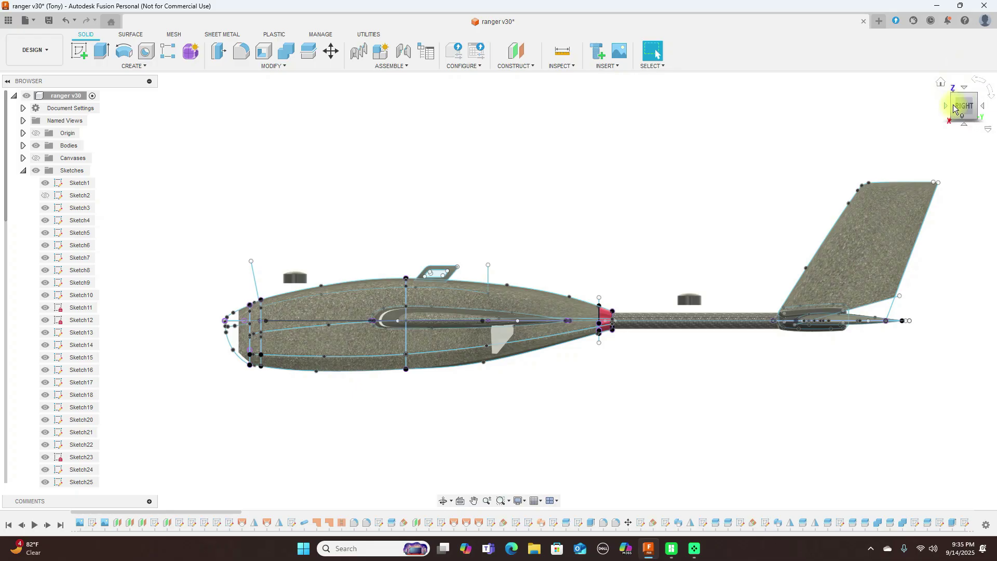
drag(953, 108, 993, 128)
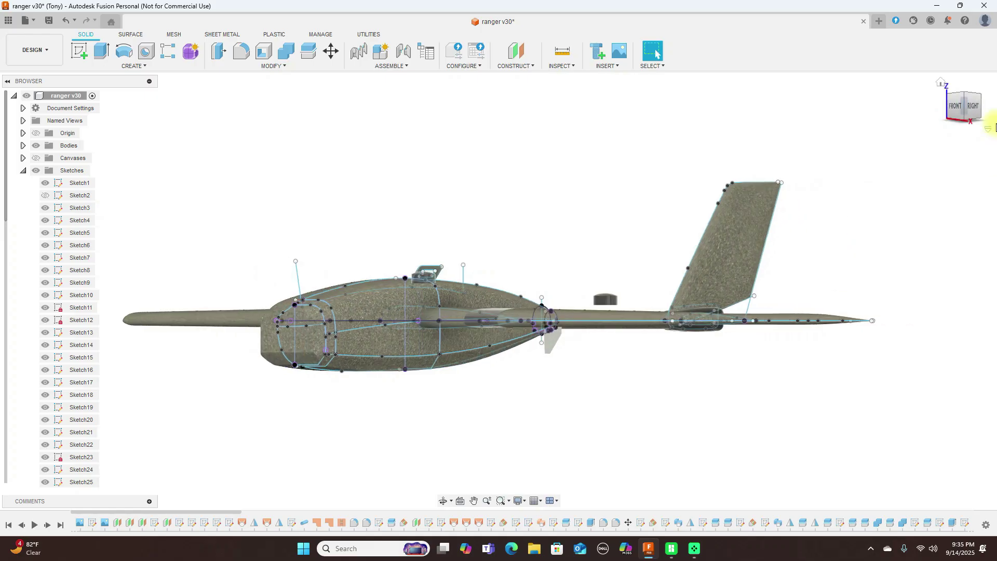
drag(964, 99, 952, 134)
scroll(763, 337, down, 3)
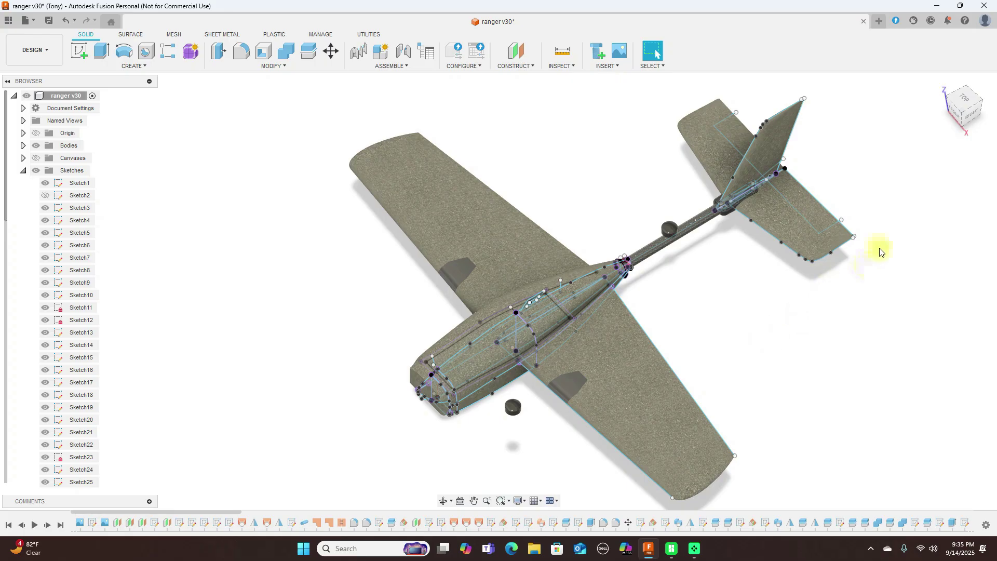
drag(960, 115, 974, 61)
click(964, 109)
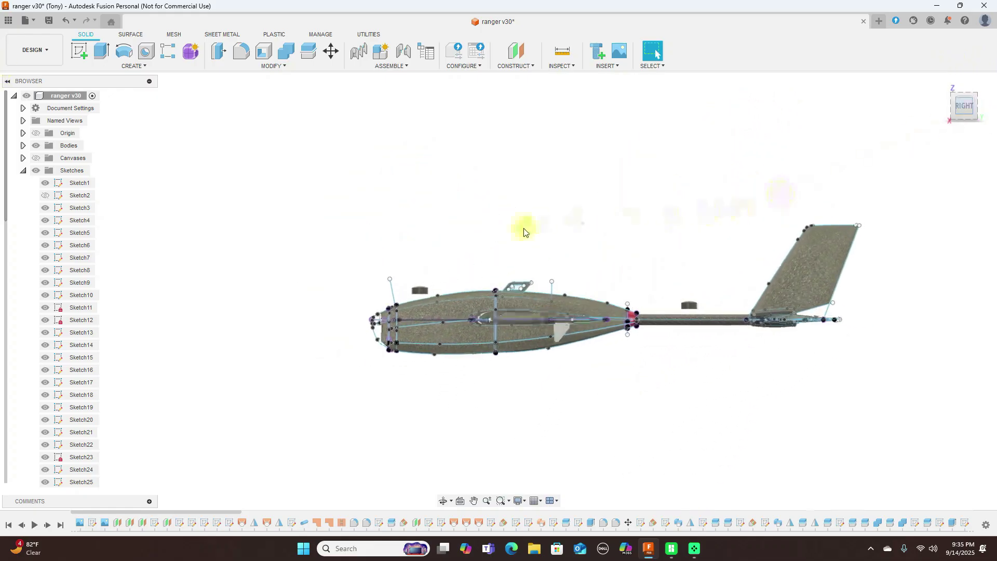
click(35, 172)
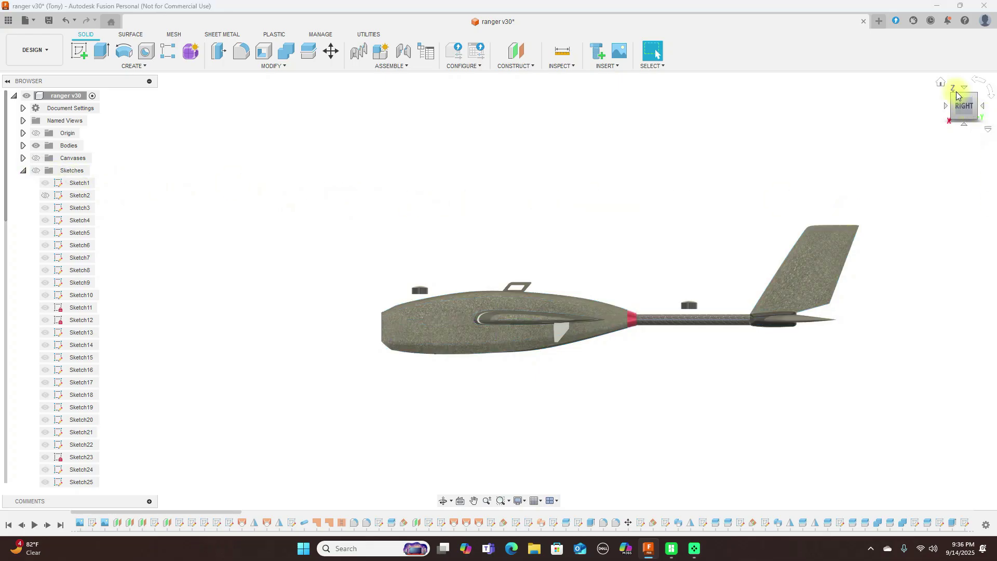
mouse_move(953, 99)
mouse_down()
mouse_move(960, 108)
mouse_move(5, 139)
mouse_move(48, 145)
mouse_move(123, 133)
mouse_move(138, 122)
mouse_move(133, 105)
mouse_move(27, 122)
mouse_move(697, 267)
mouse_up()
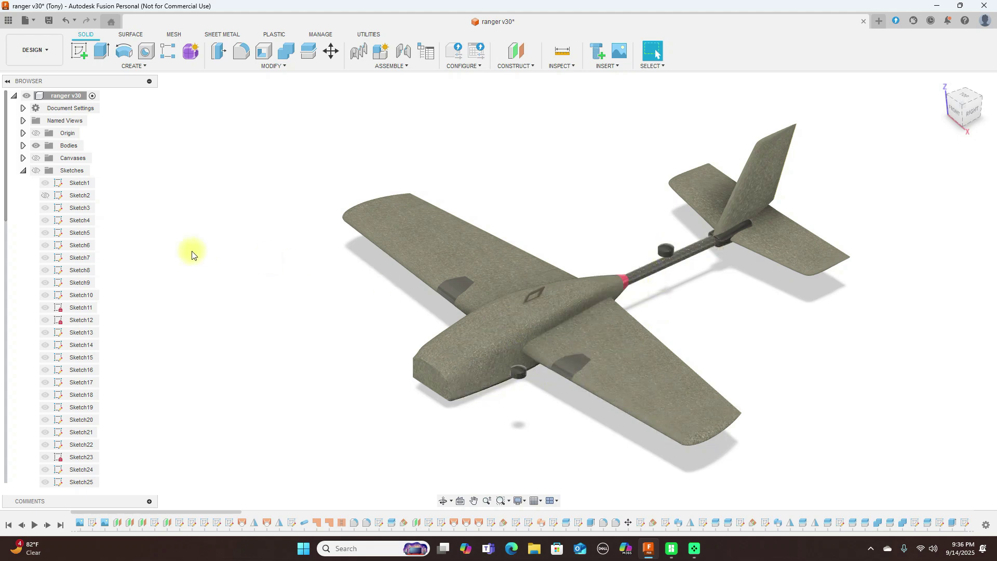
Collapse the Sketches folder and expand Bodies to list the model's bodies.
click(25, 171)
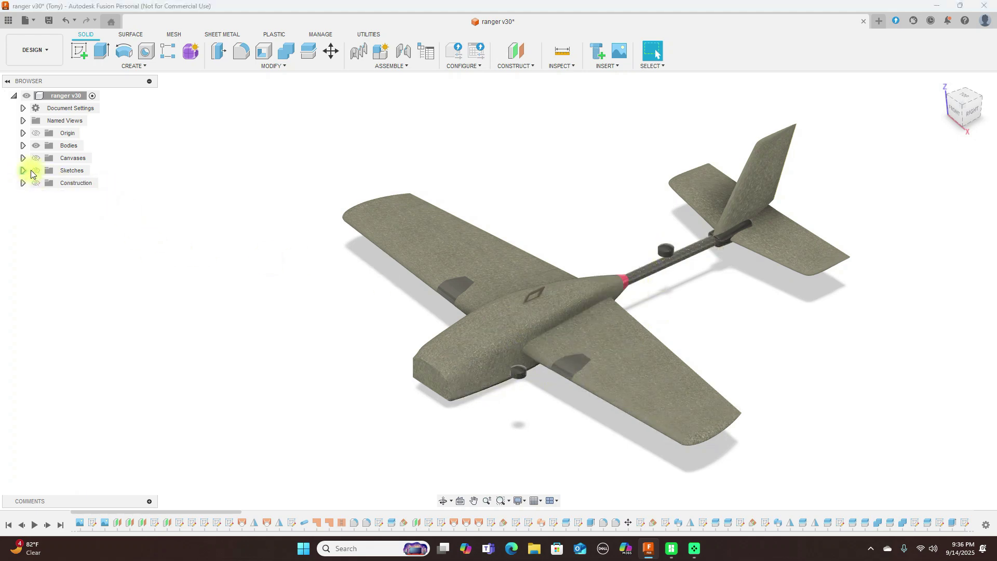
click(23, 146)
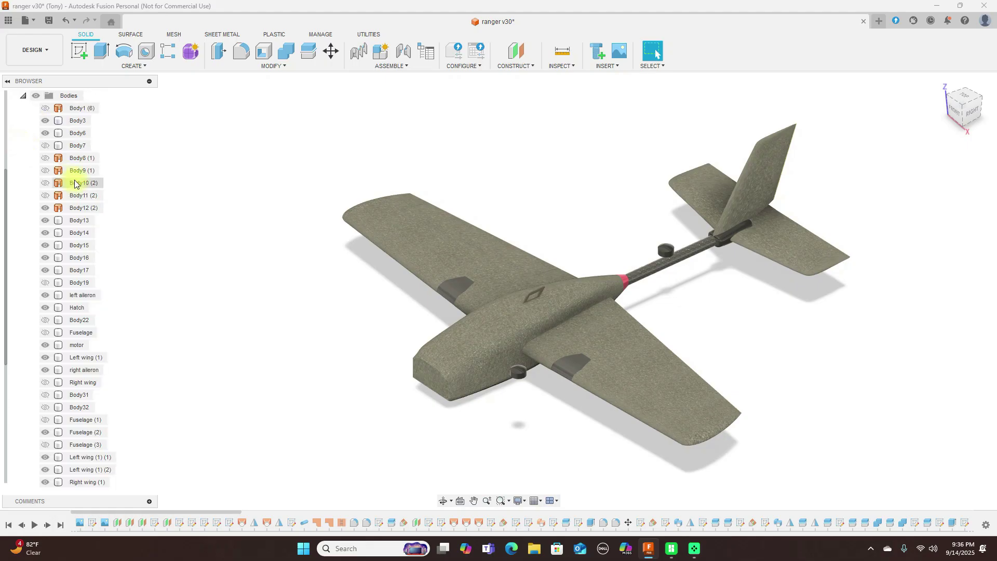
click(960, 112)
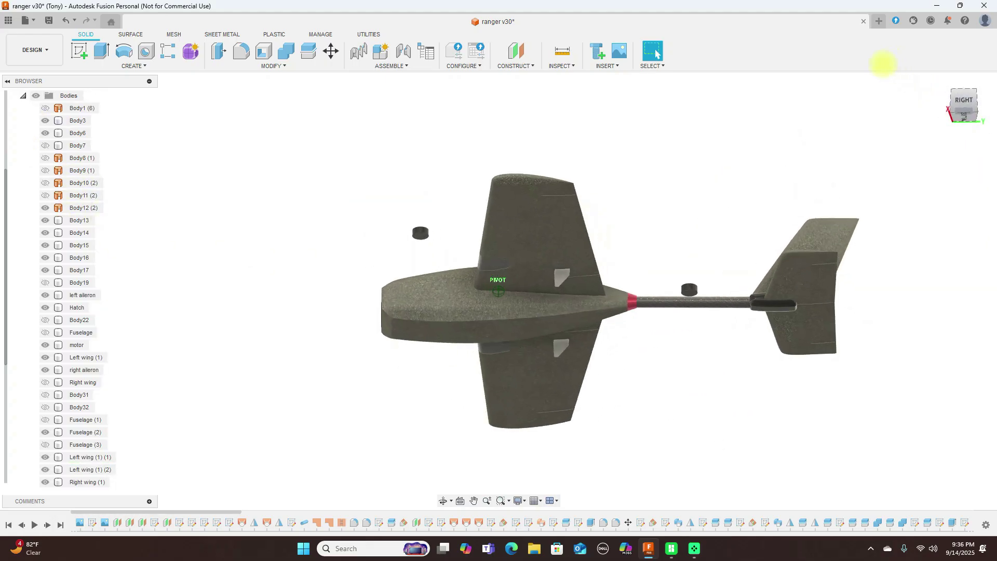
shift+middle_drag(870, 87, 936, 148)
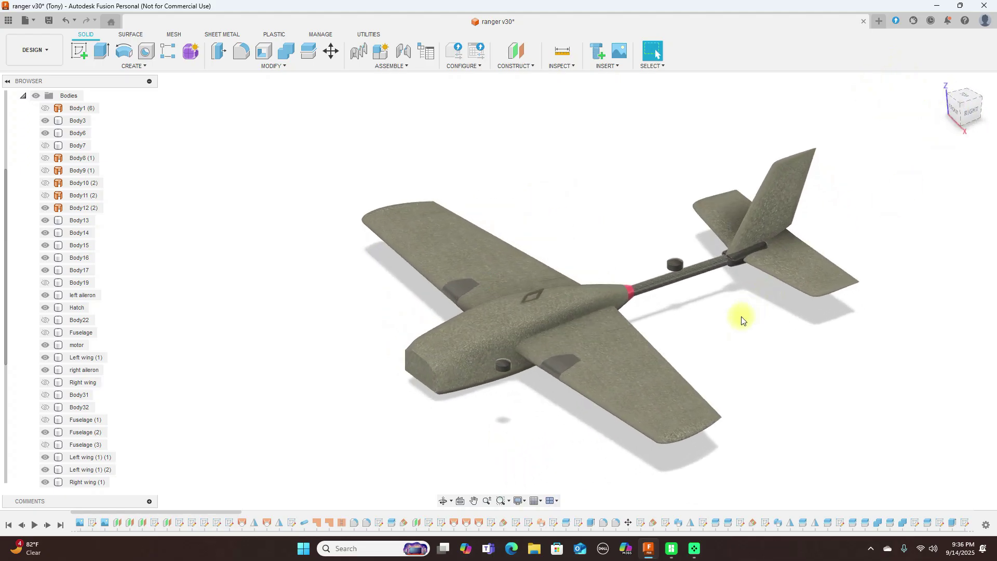
Hide the Hatch body to reveal the fuselage cavity.
click(629, 376)
click(305, 373)
click(512, 331)
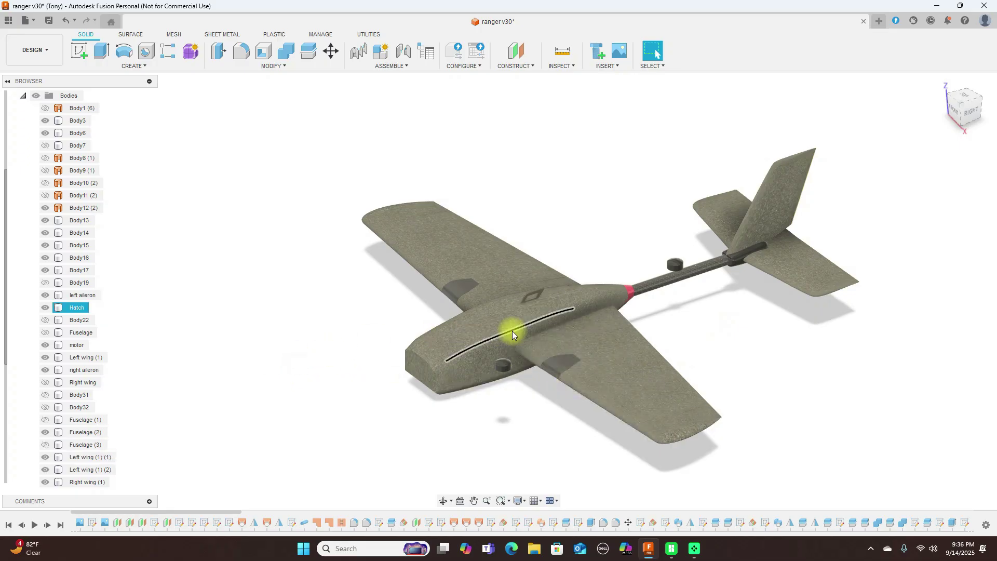
click(45, 307)
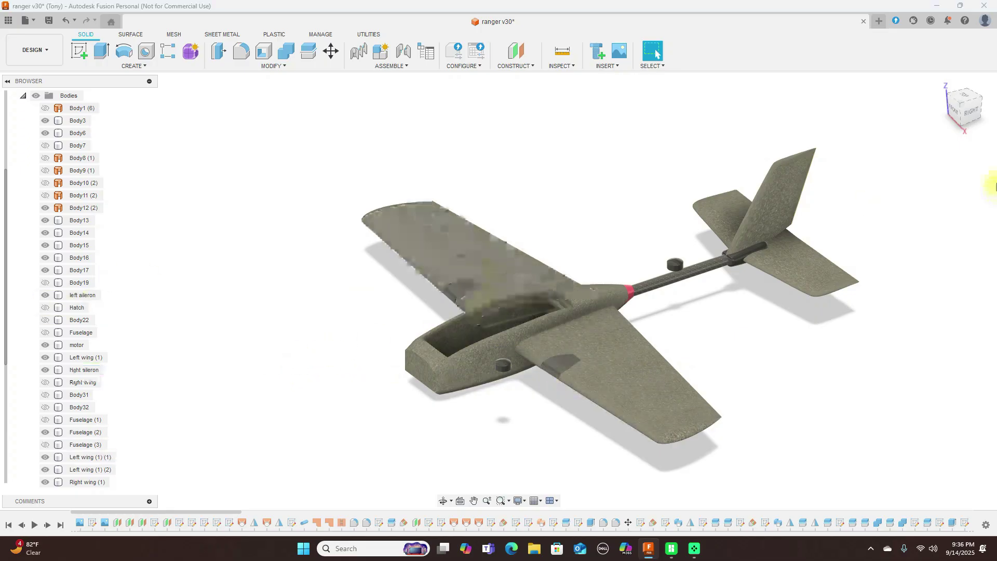
click(962, 106)
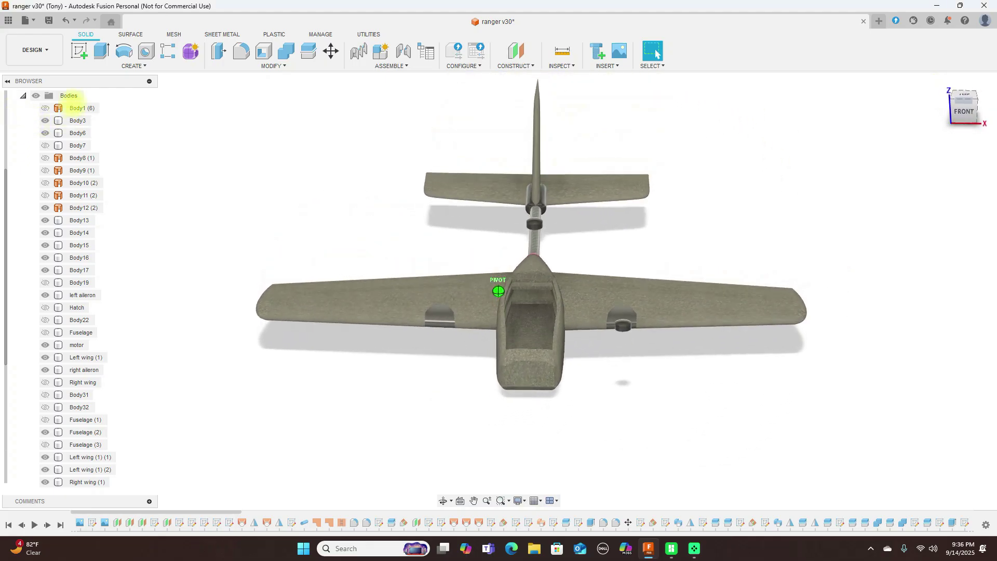
shift+middle_drag(72, 99, 749, 293)
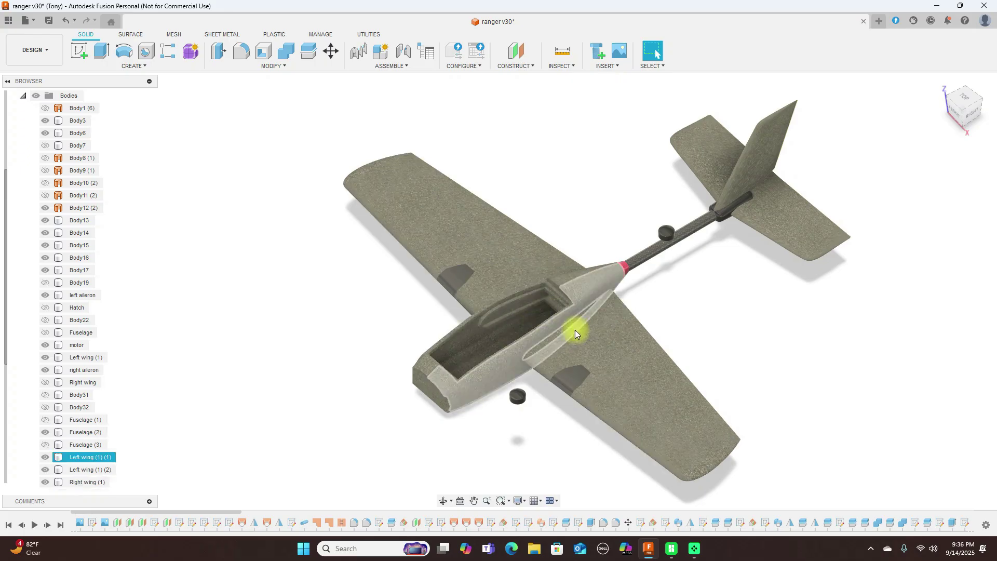
Make the Hatch body visible again and collapse the Bodies list in Right view.
click(971, 117)
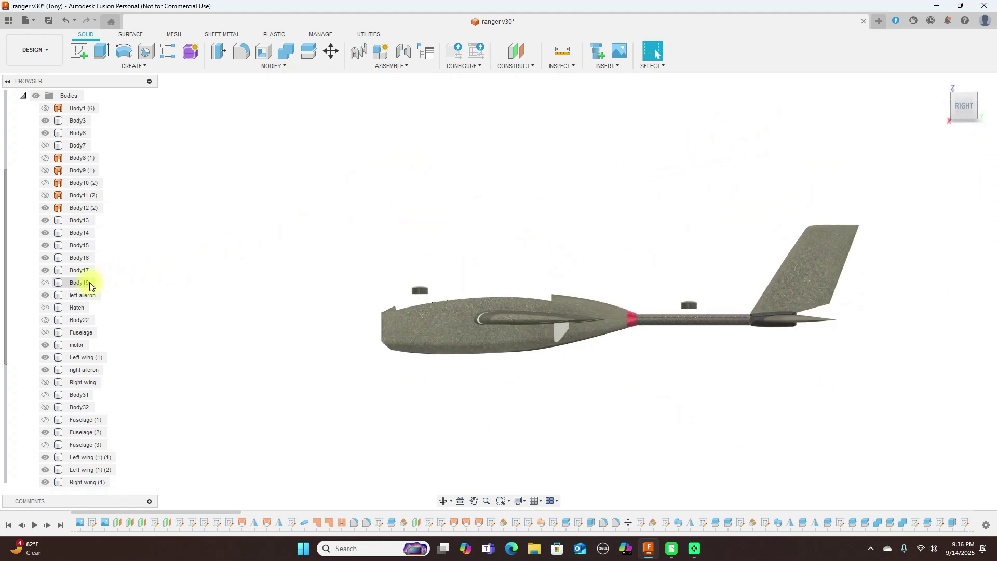
click(45, 307)
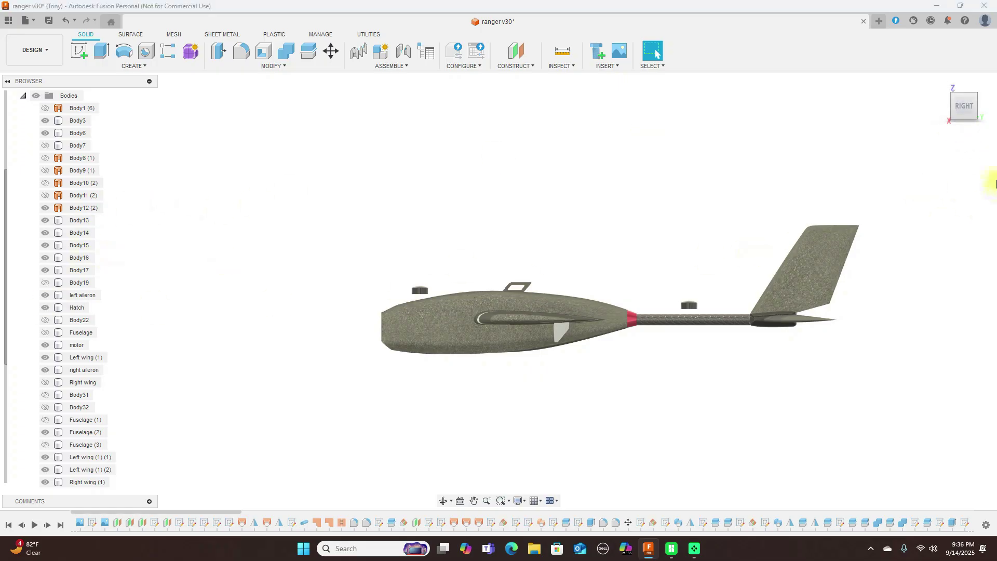
scroll(706, 198, up, 1)
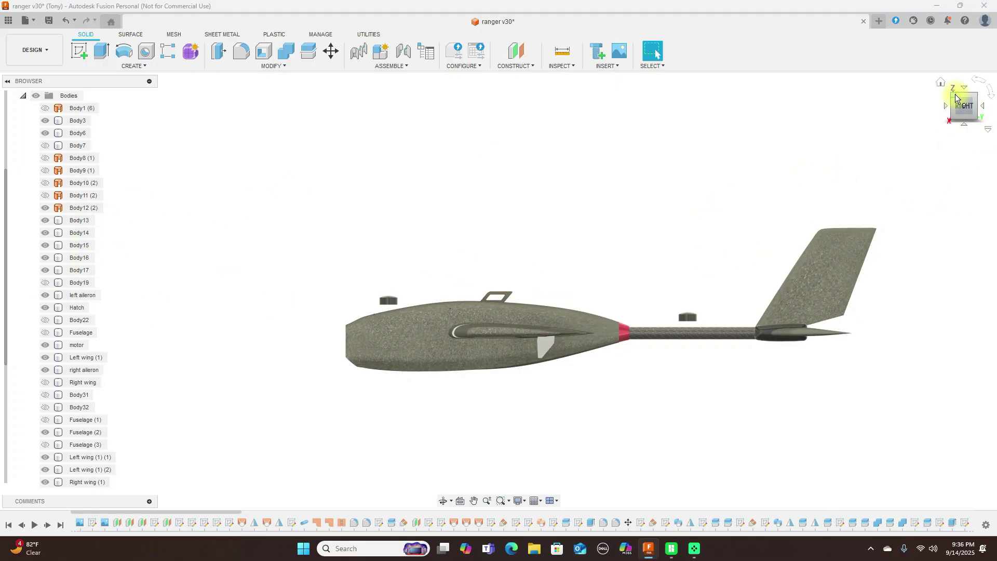
mouse_move(961, 101)
mouse_down()
mouse_move(6, 114)
mouse_move(955, 94)
mouse_up()
click(965, 110)
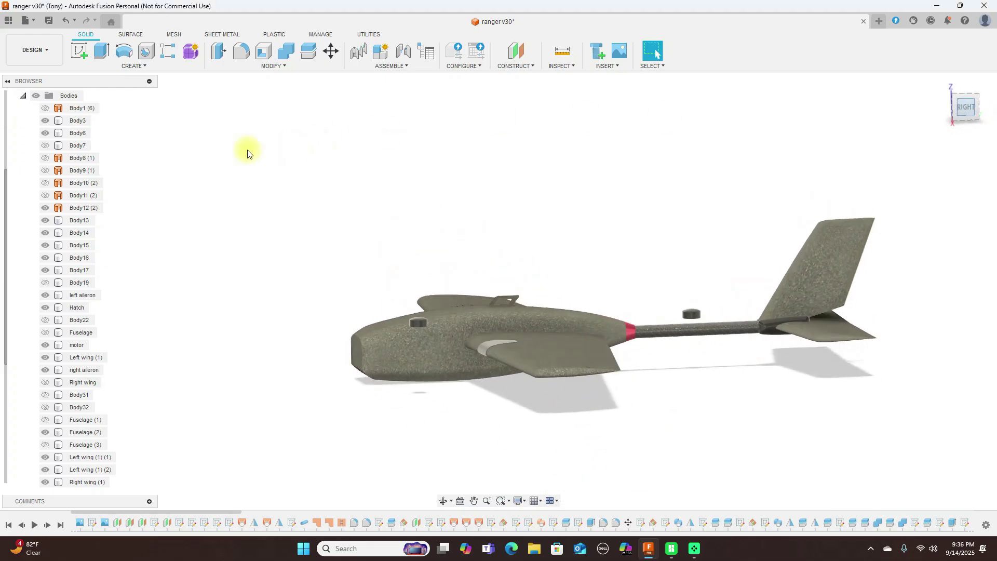
click(23, 96)
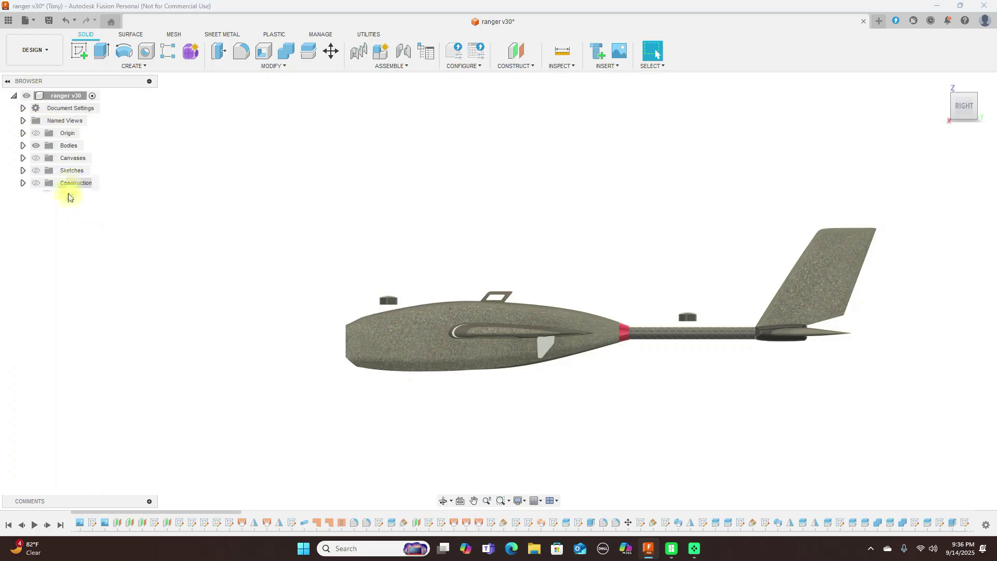
Show the reference photo canvases and hide the bodies to see the top-view photo.
click(36, 158)
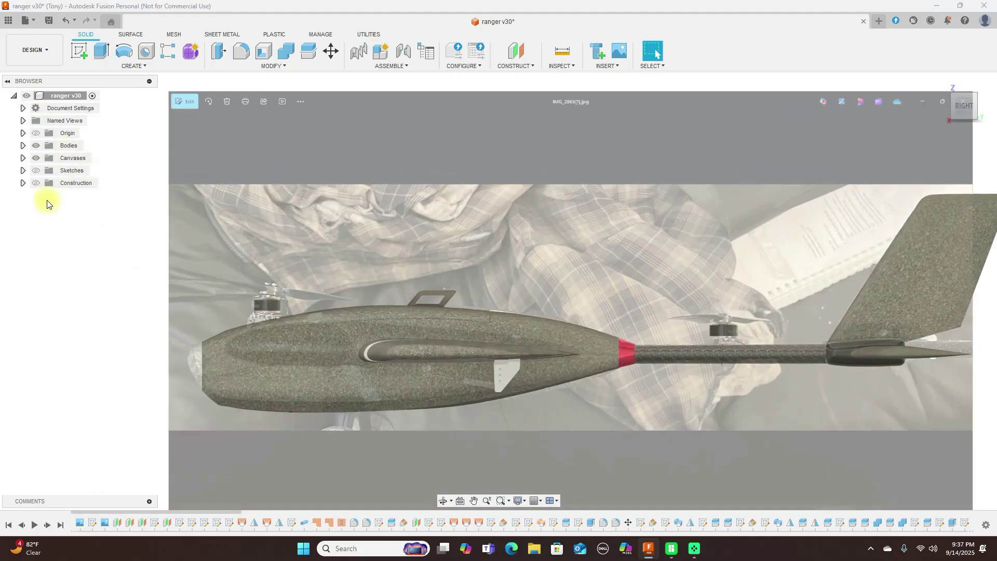
click(36, 146)
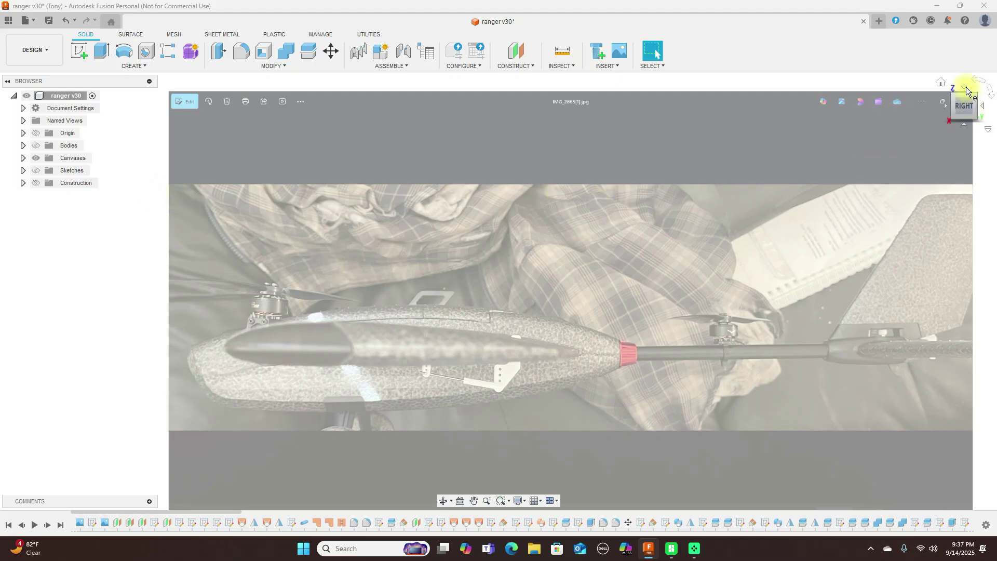
click(966, 89)
scroll(726, 226, down, 4)
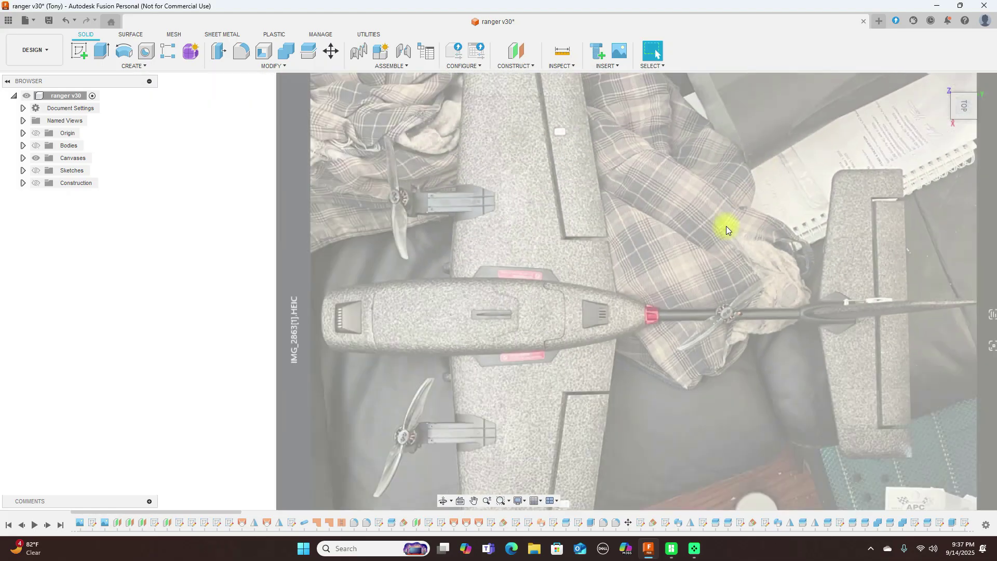
scroll(726, 226, up, 2)
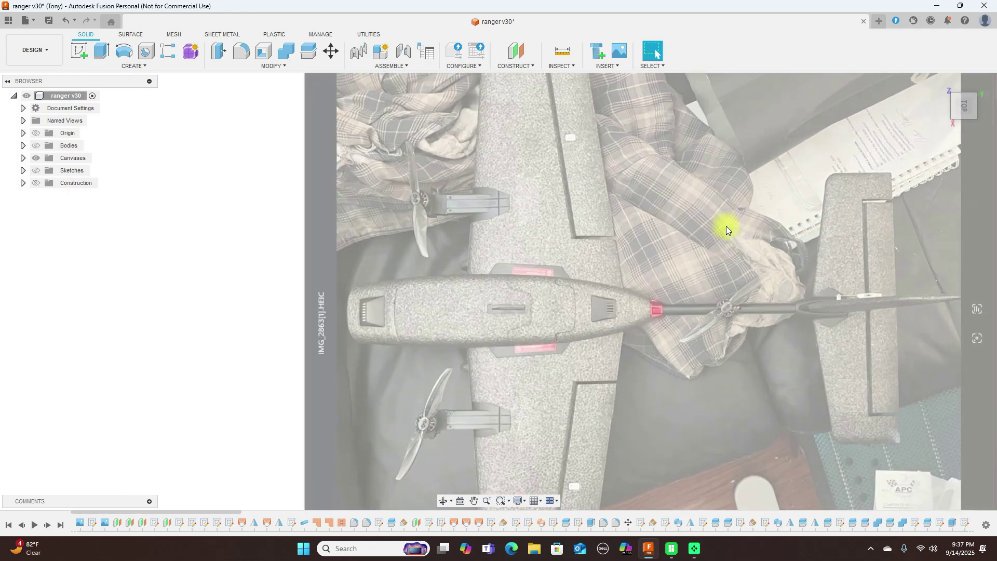
scroll(726, 225, up, 1)
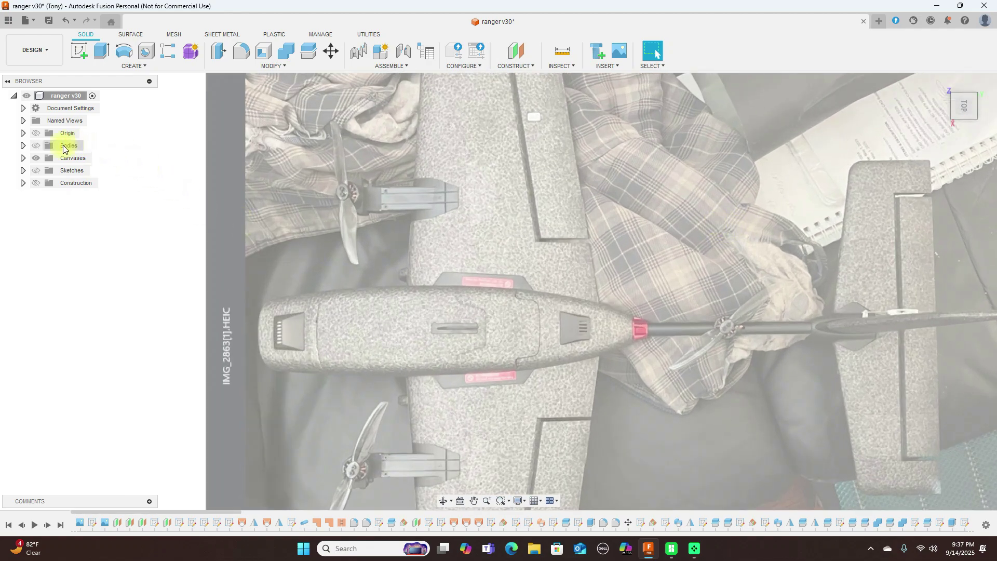
Toggle the bodies over the top-view photo to compare, leaving them visible.
click(36, 146)
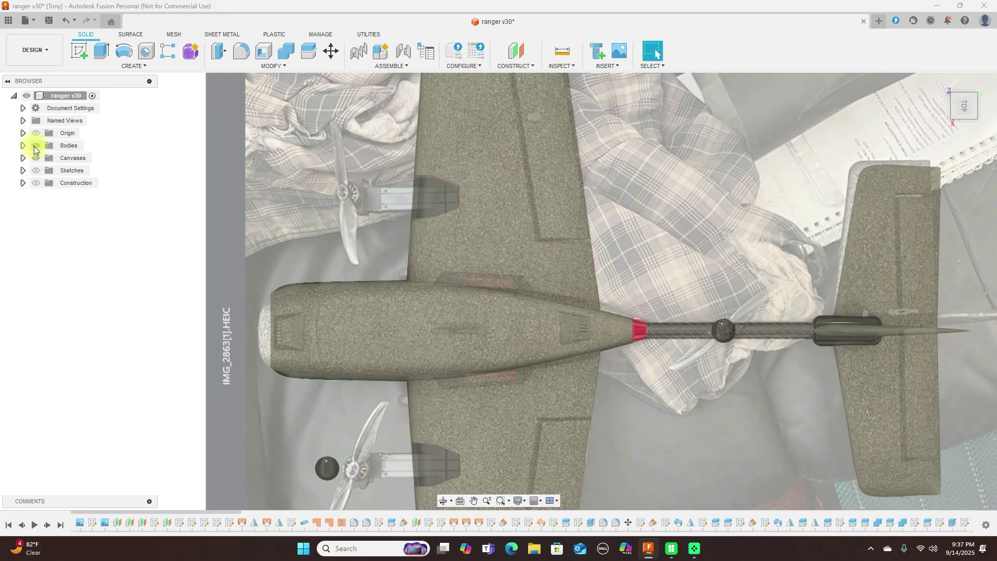
click(35, 146)
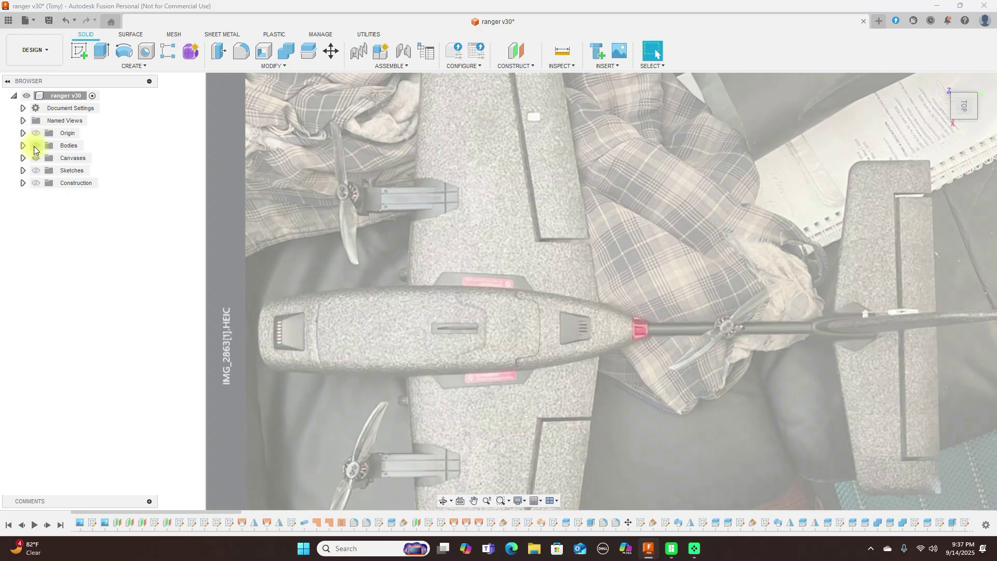
click(35, 147)
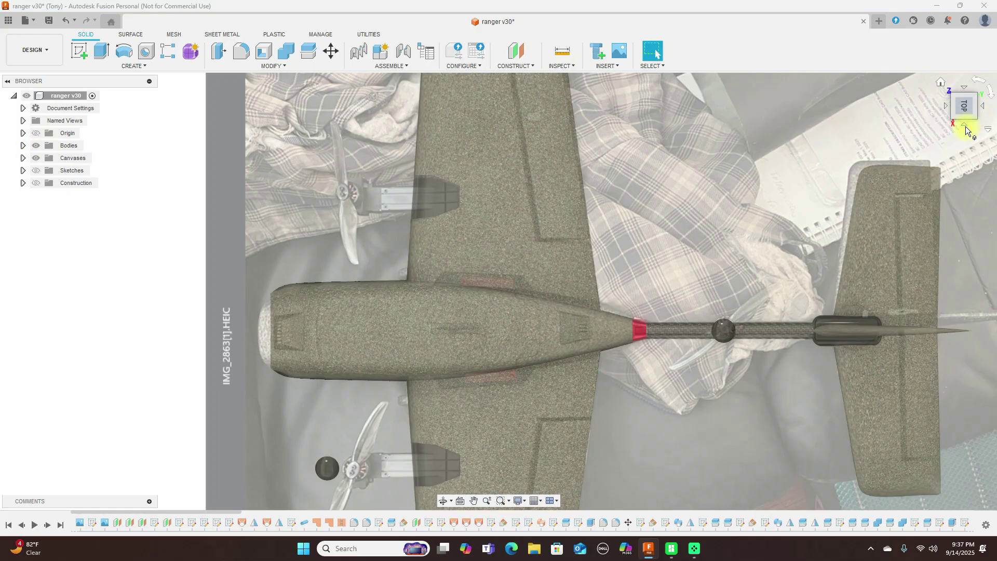
In Right view, hide the Canvases folder and frame the fuselage.
click(965, 127)
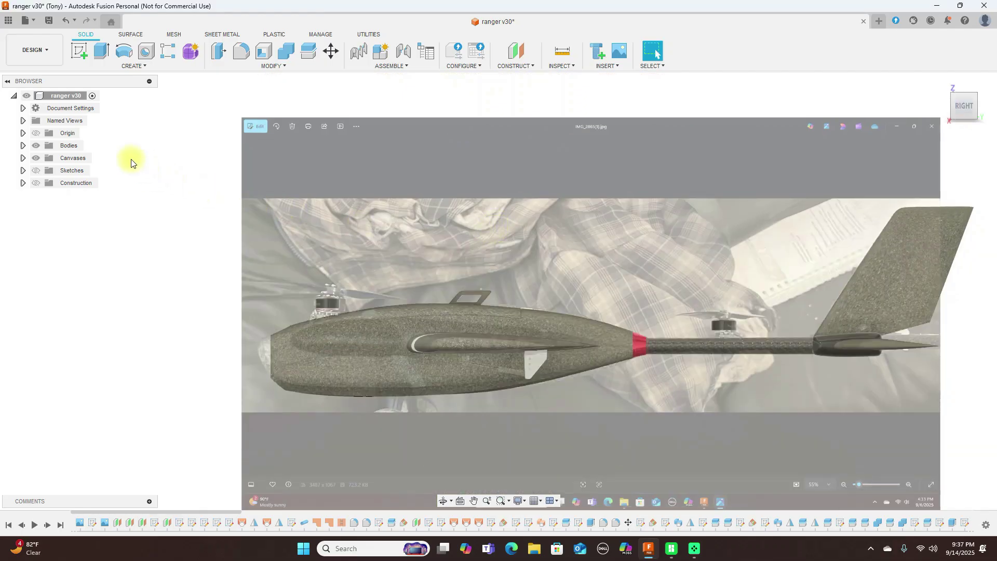
click(36, 157)
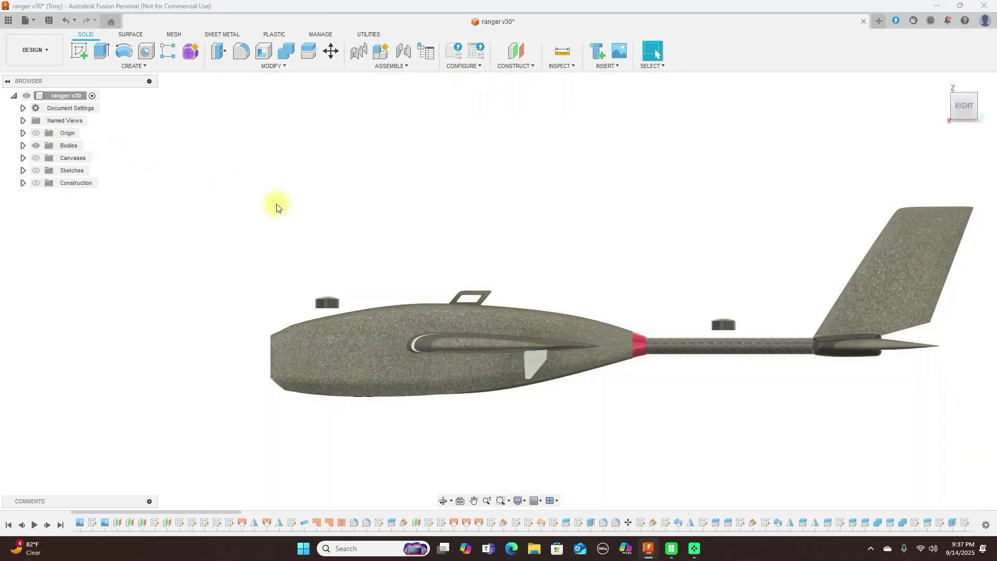
scroll(275, 204, up, 3)
middle_drag(606, 204, 789, 474)
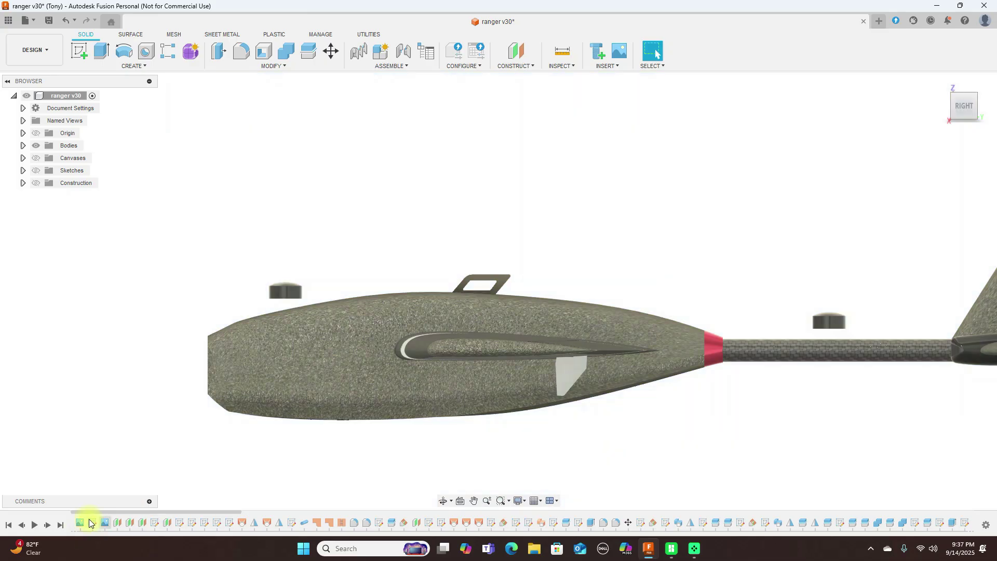
click(36, 171)
click(24, 171)
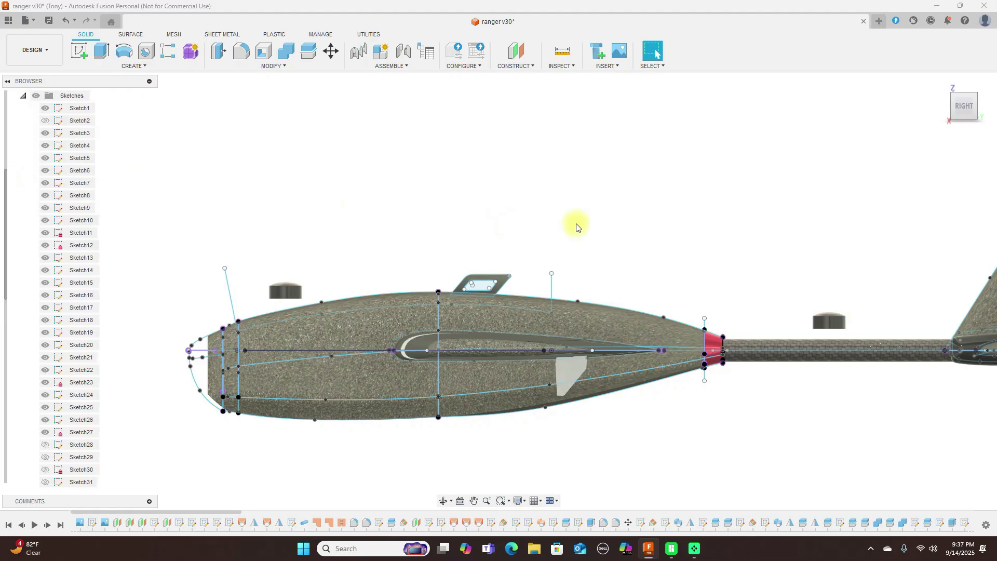
scroll(72, 171, up, 1)
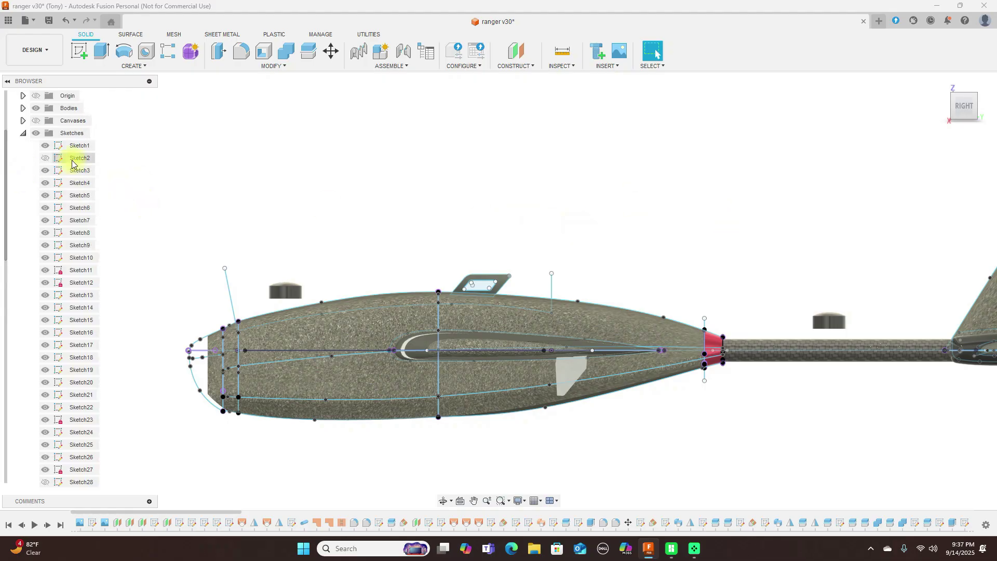
click(36, 108)
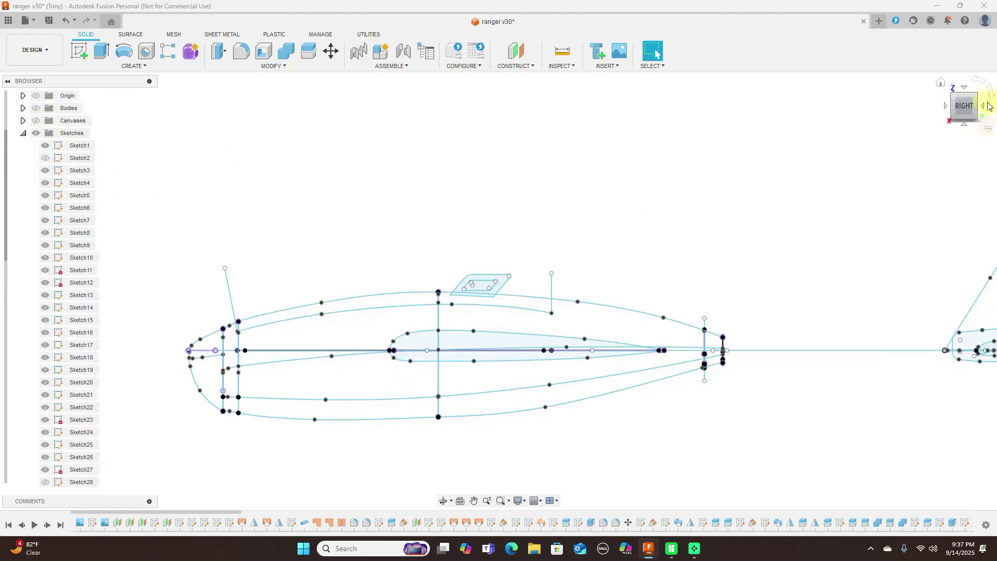
shift+middle_drag(500, 287, 690, 196)
scroll(689, 196, up, 3)
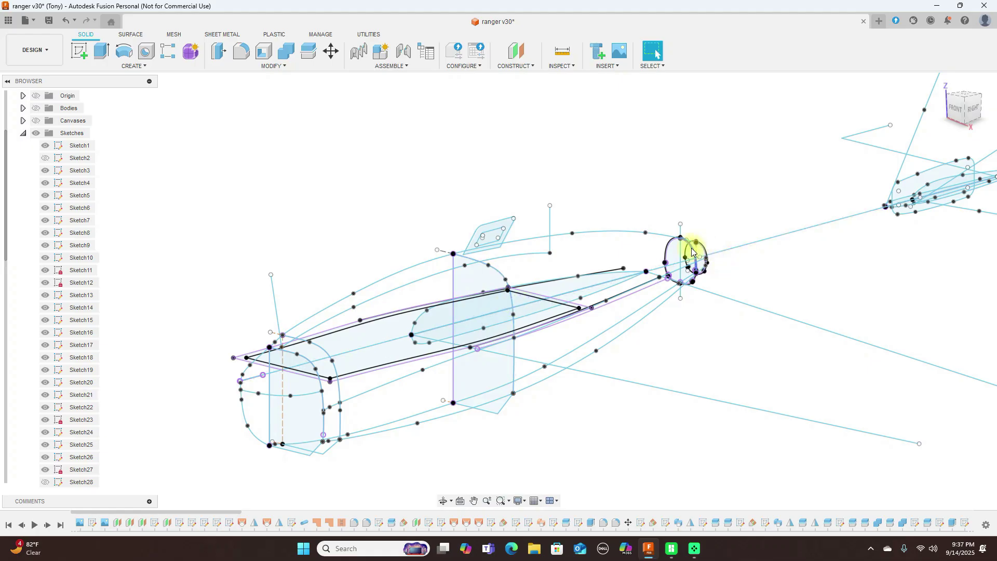
scroll(528, 298, up, 2)
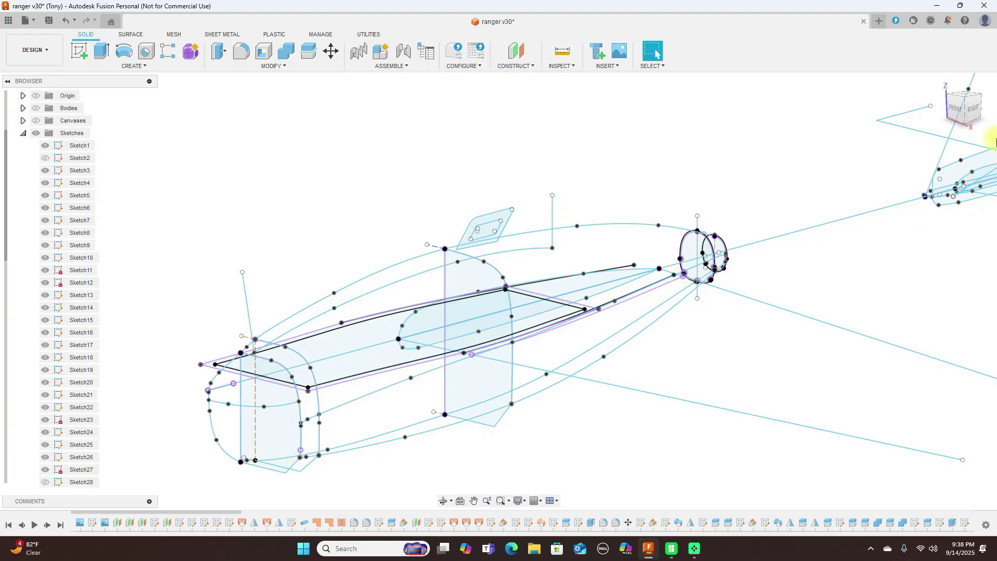
click(973, 107)
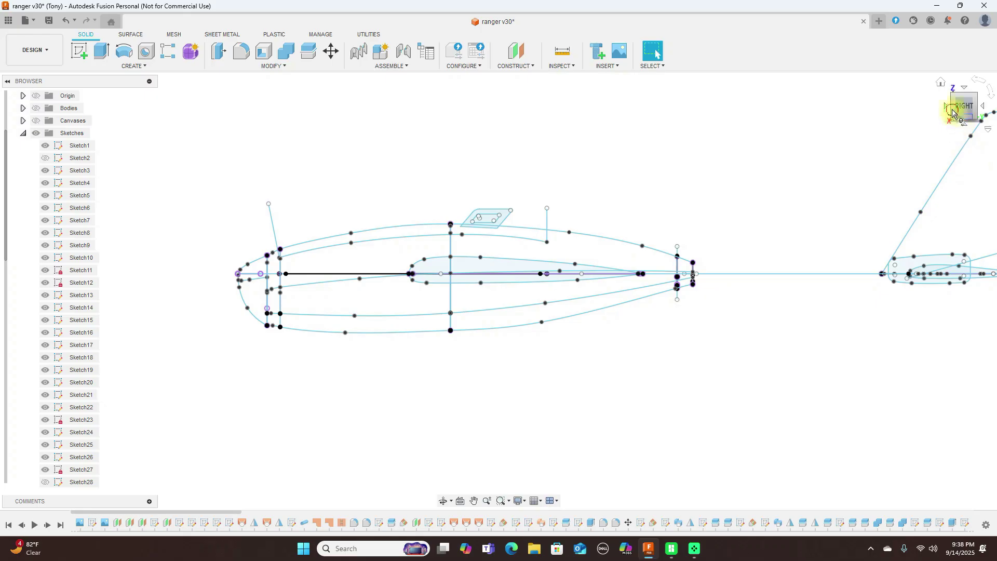
mouse_move(953, 112)
mouse_down()
mouse_move(965, 109)
mouse_move(831, 287)
mouse_up()
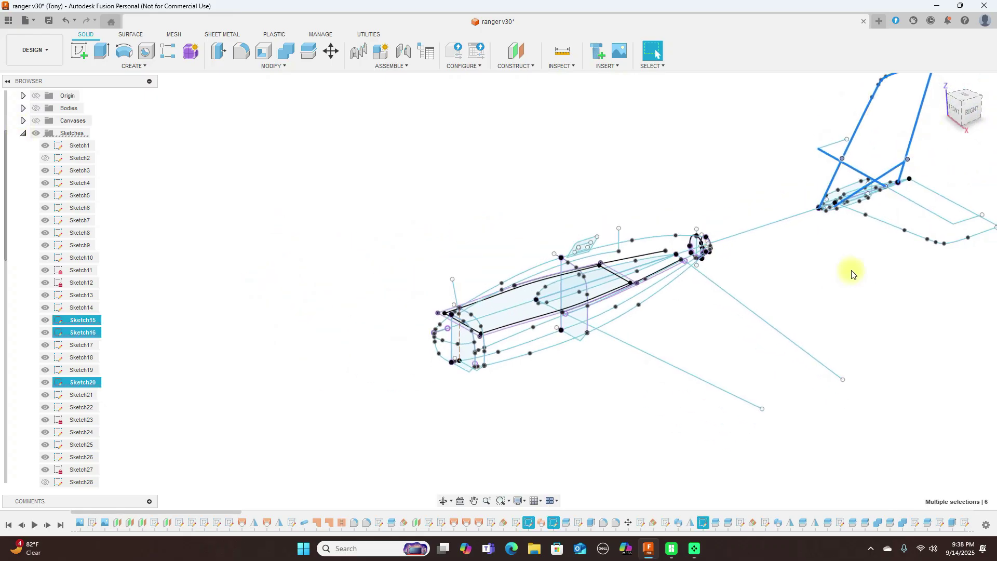
middle_drag(852, 273, 805, 285)
scroll(518, 282, up, 2)
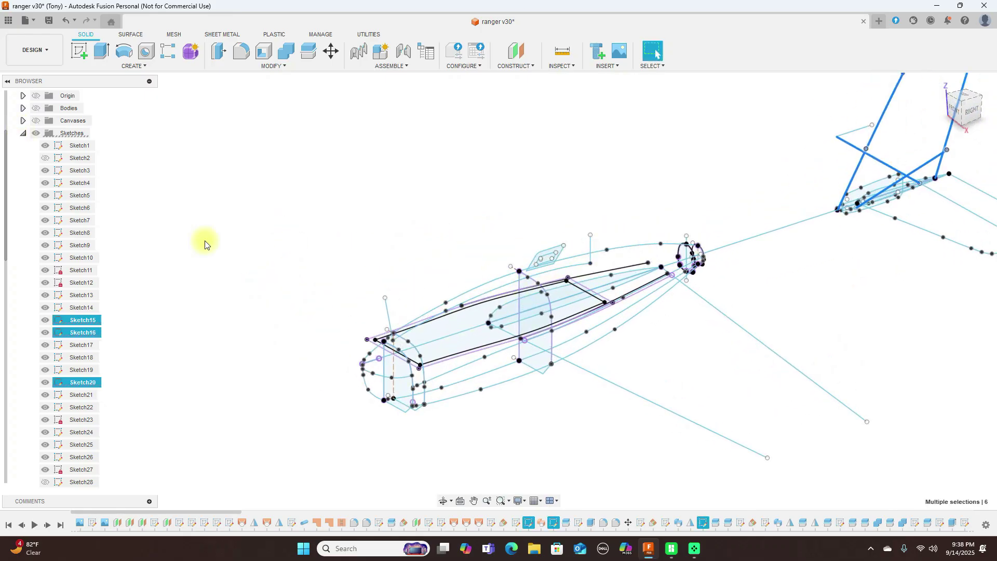
click(23, 108)
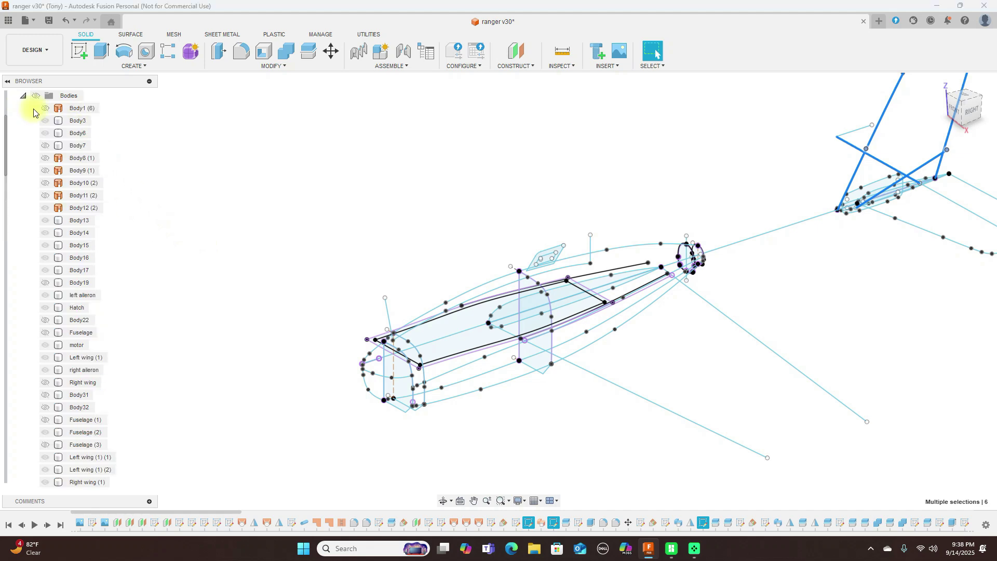
click(34, 96)
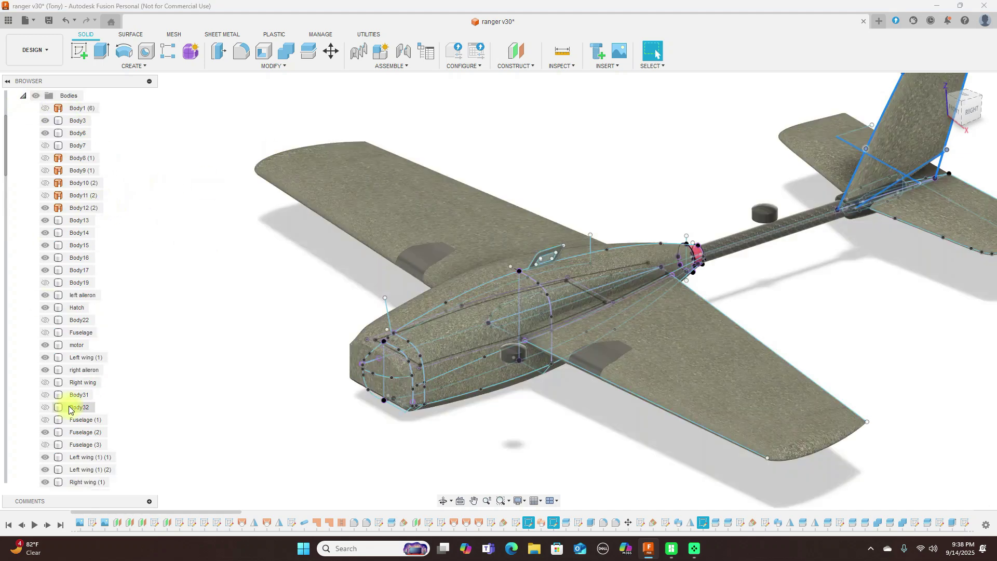
scroll(77, 403, down, 5)
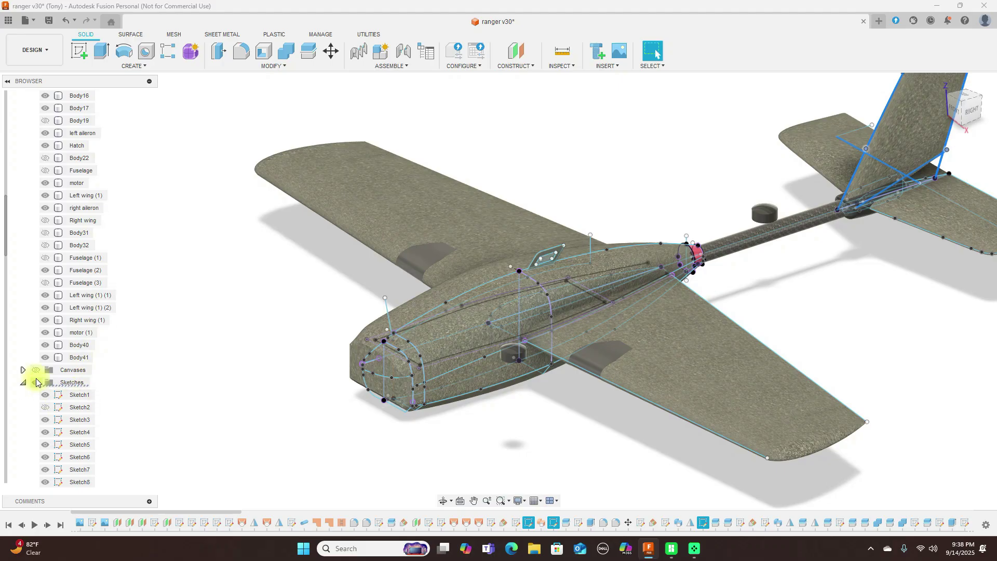
click(35, 382)
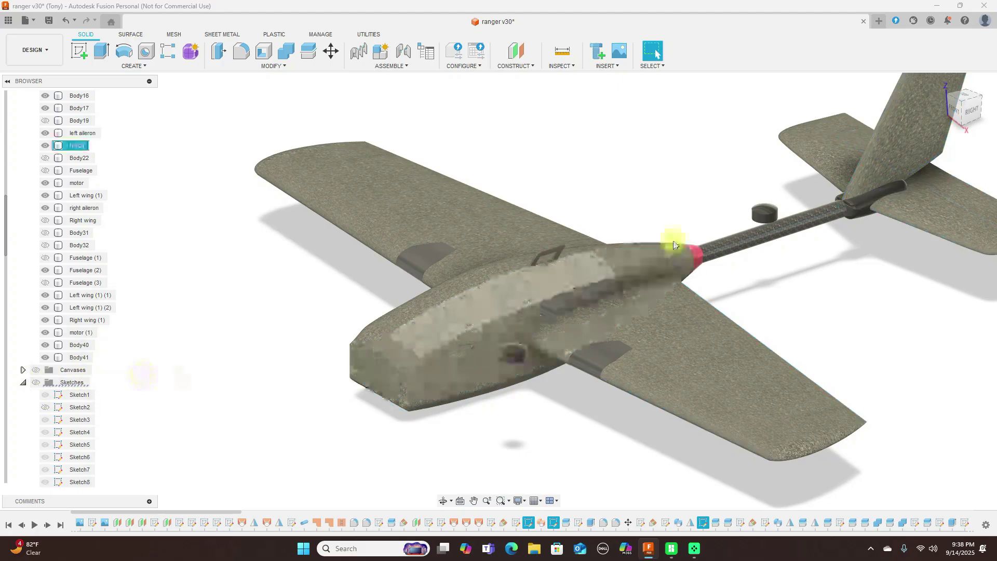
Turn the Sketches folder back on to overlay the framework on the plane in Right view.
click(979, 109)
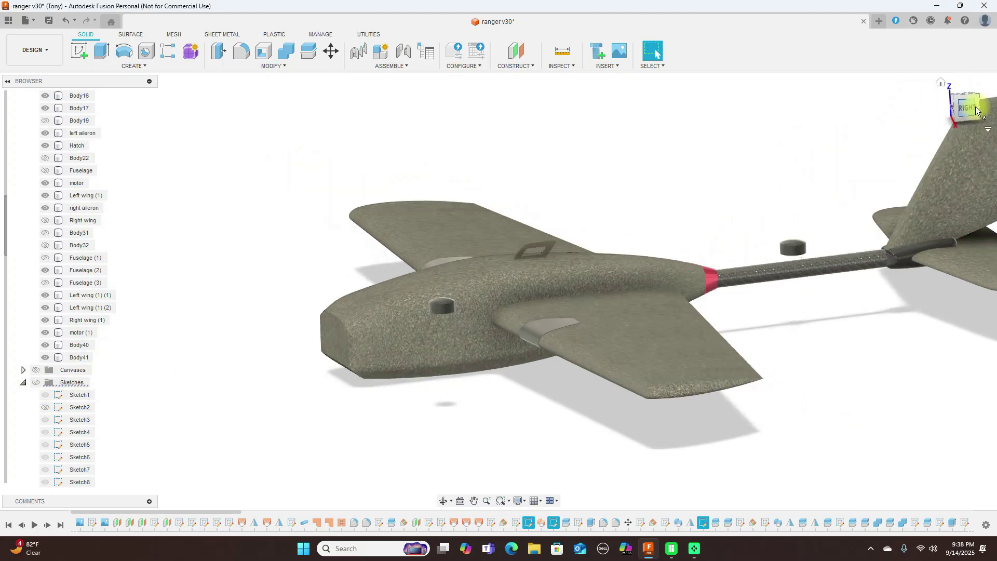
click(401, 294)
click(701, 318)
scroll(700, 320, down, 2)
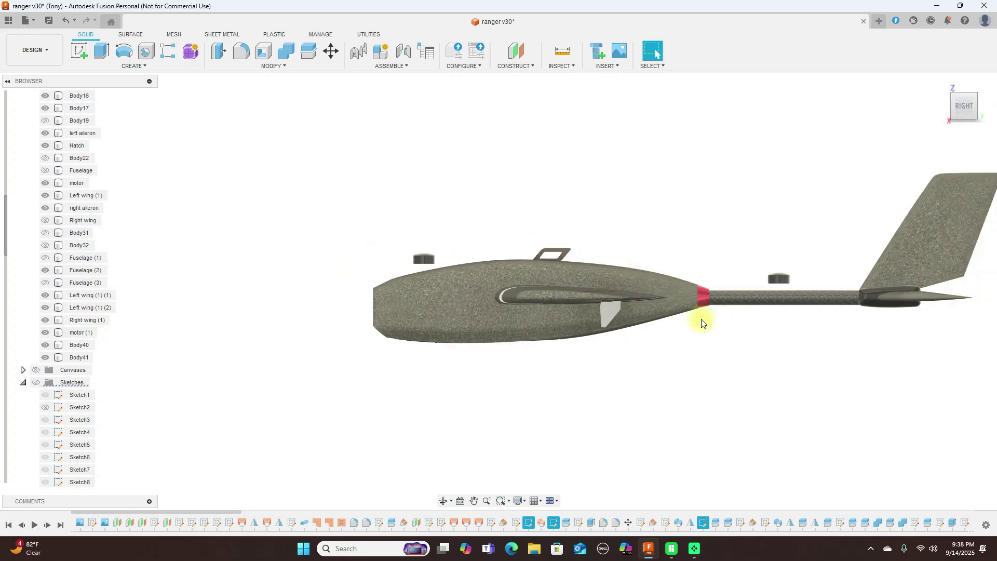
middle_drag(806, 347, 662, 349)
click(327, 378)
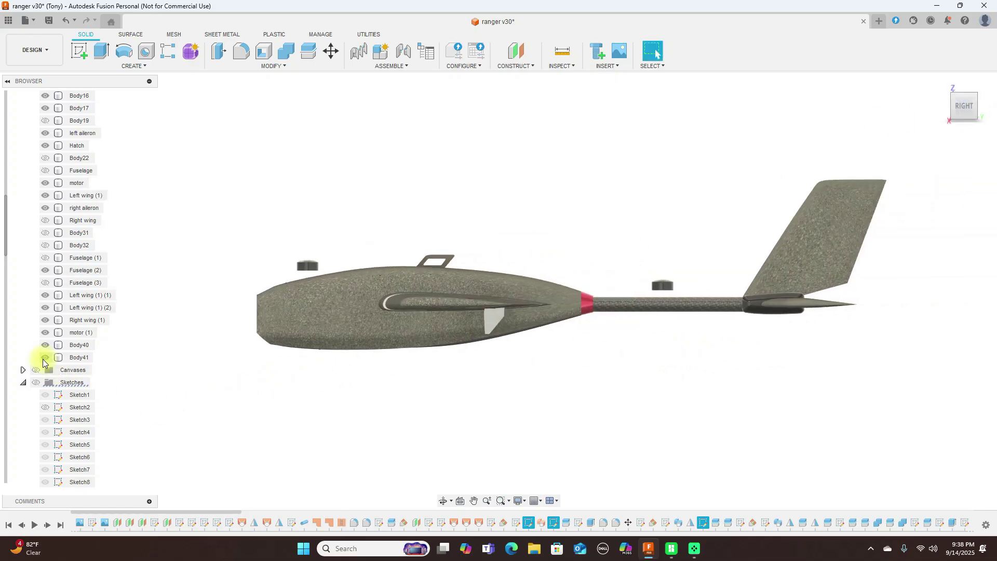
click(35, 382)
Toggle all bodies off and on, then bring up the CREATE dropdown of solid features.
scroll(790, 362, up, 2)
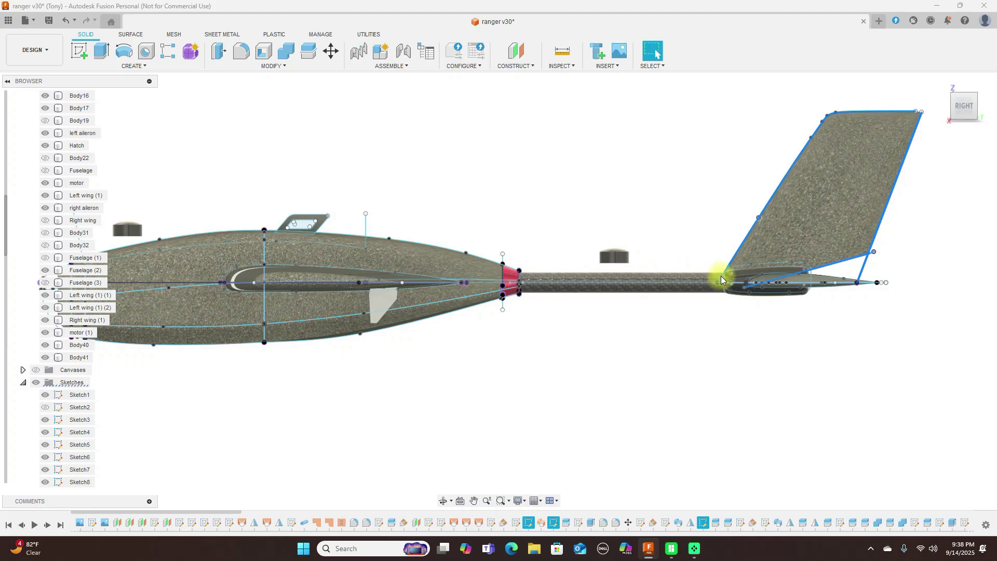
scroll(72, 165, up, 3)
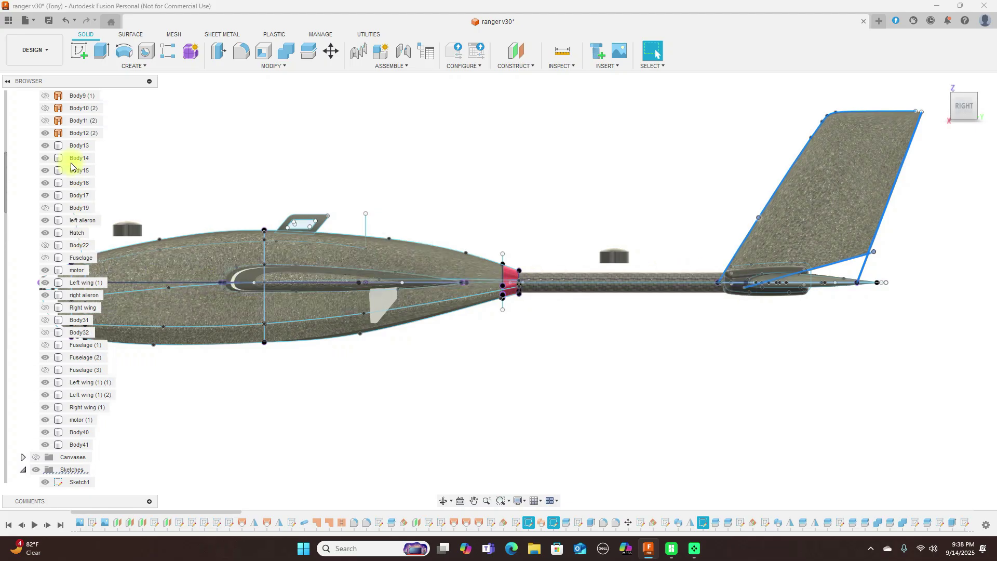
scroll(73, 161, up, 4)
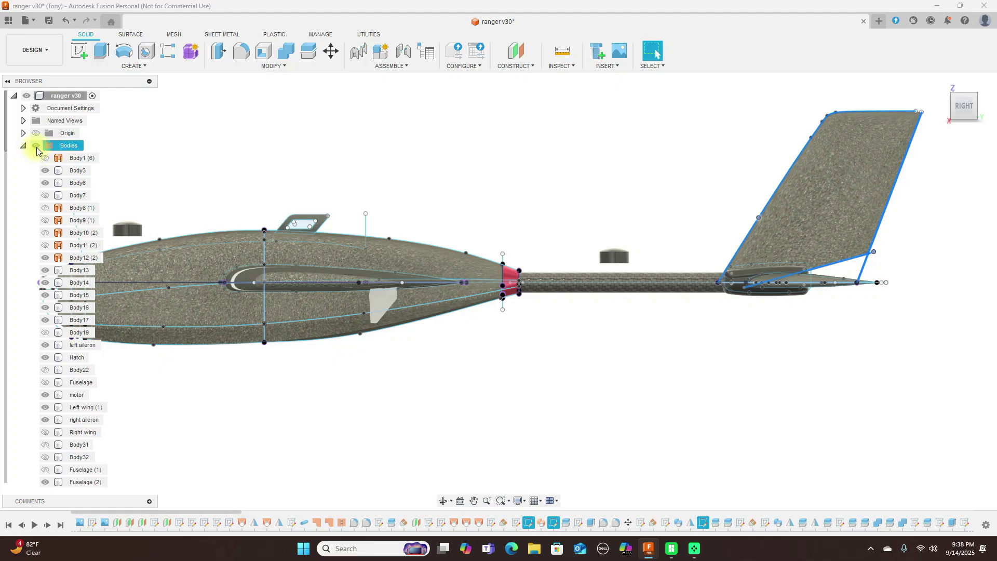
click(36, 148)
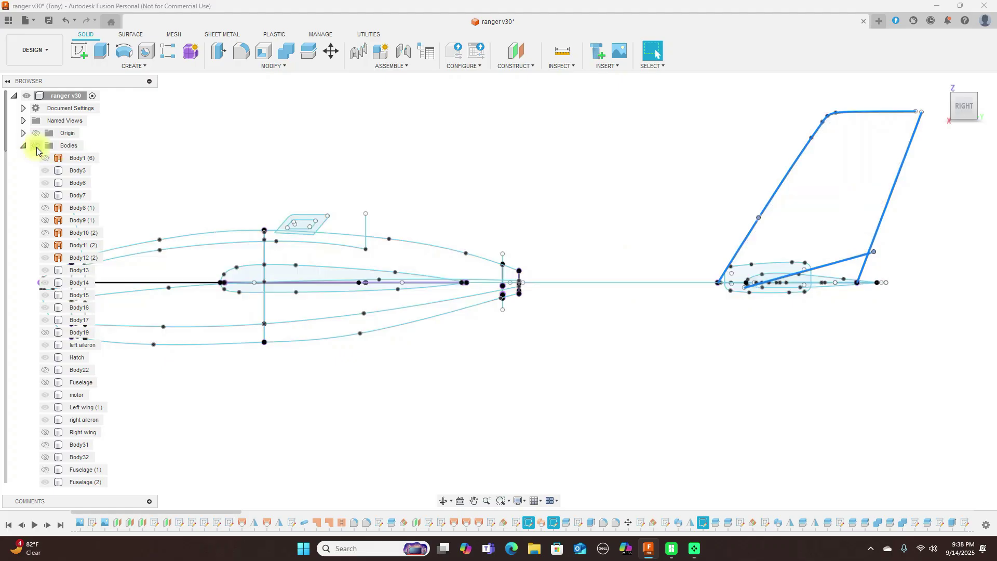
click(36, 147)
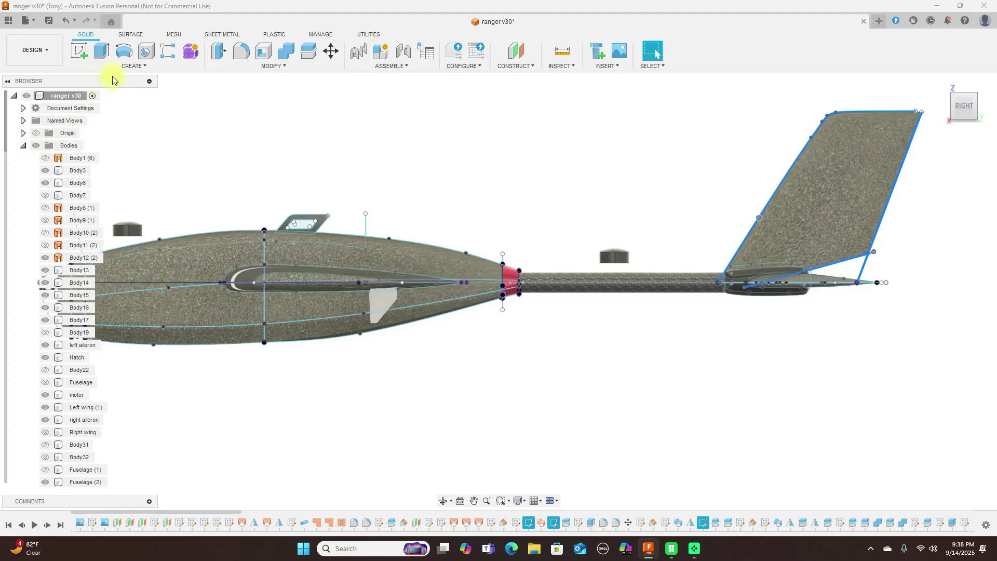
click(137, 66)
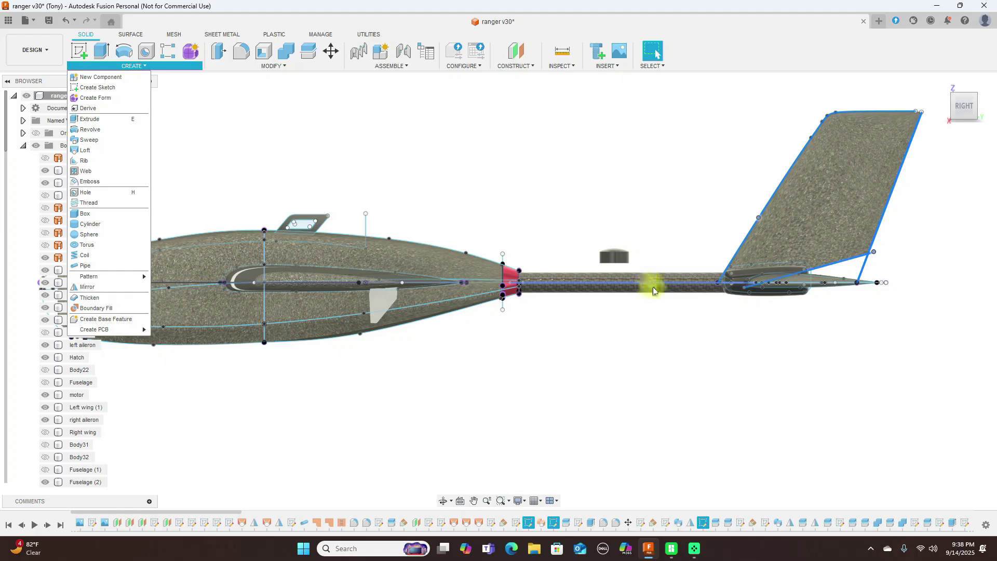
Close the CREATE menu without adding anything and zoom along the tail boom to the fin.
click(648, 341)
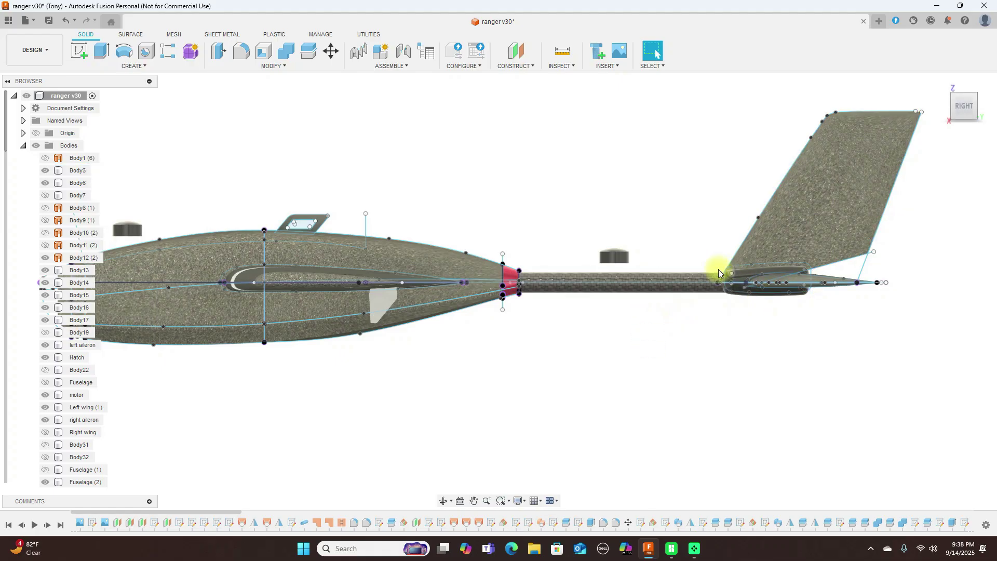
scroll(628, 328, up, 5)
scroll(626, 331, up, 2)
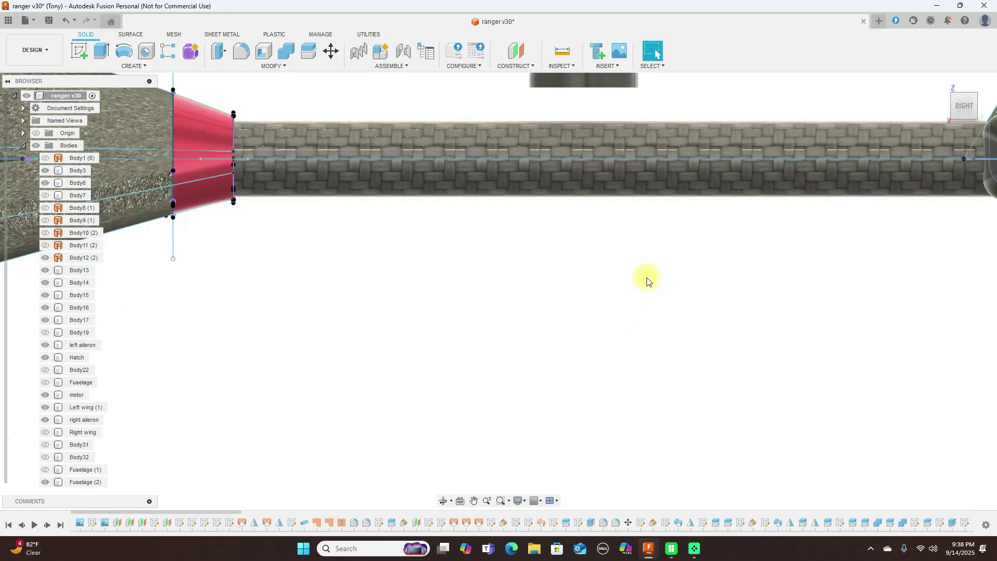
middle_drag(645, 279, 663, 423)
scroll(666, 410, down, 3)
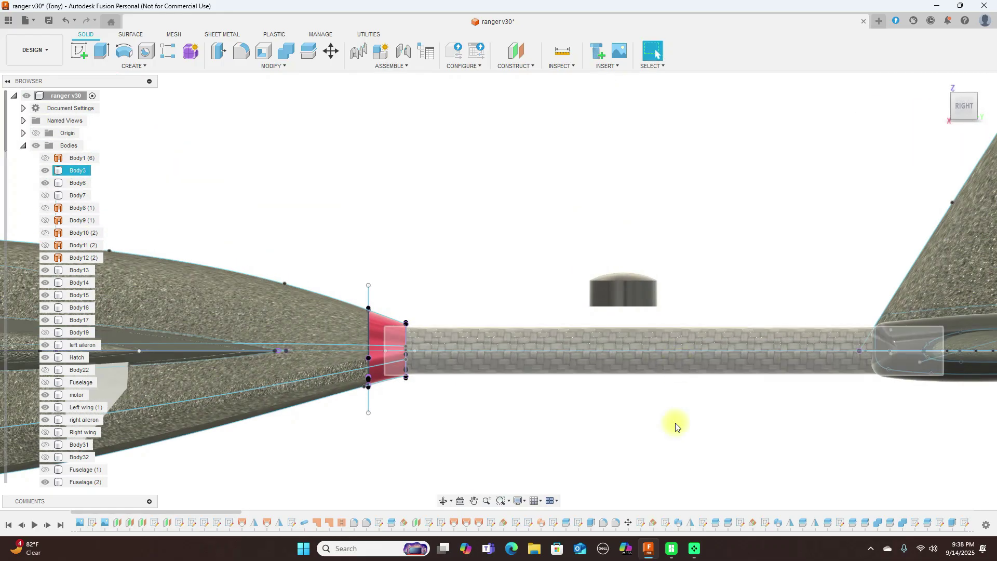
scroll(679, 438, down, 3)
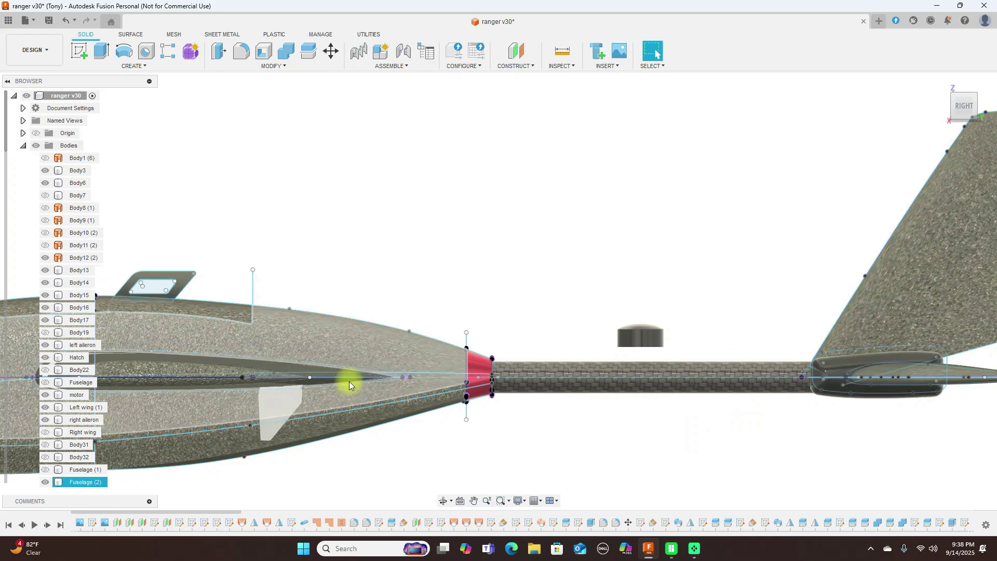
scroll(580, 439, down, 4)
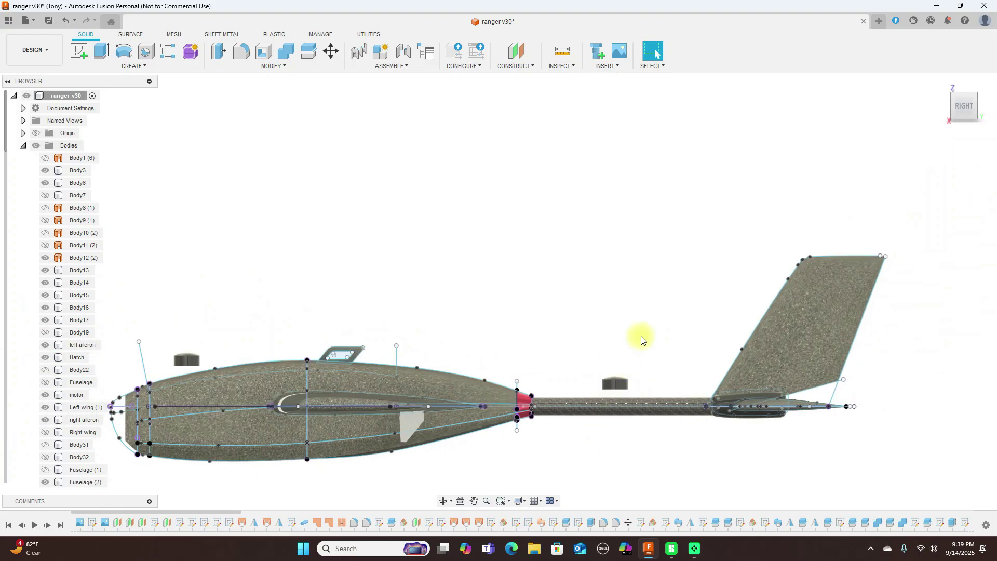
middle_drag(632, 309, 618, 197)
scroll(632, 203, up, 4)
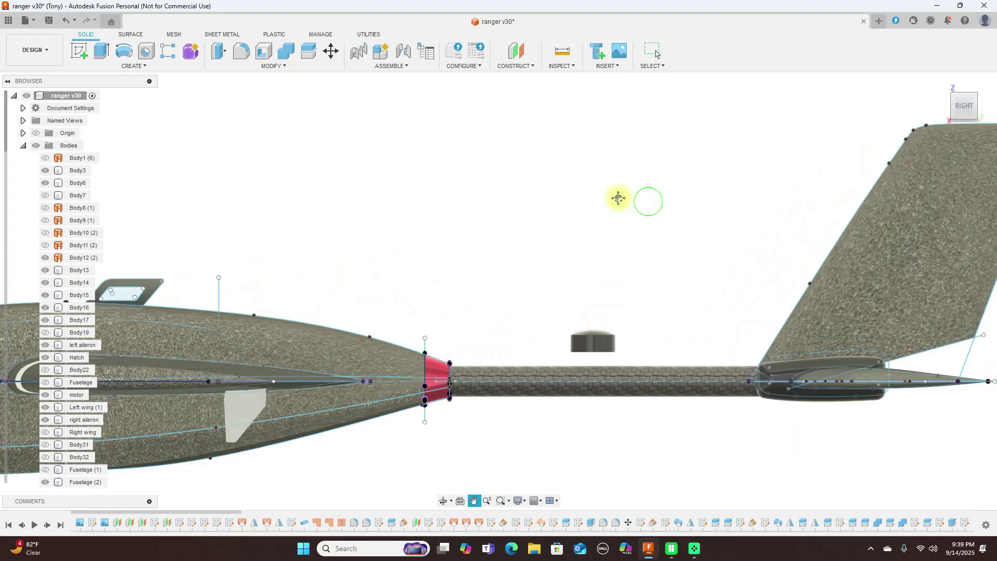
scroll(708, 320, up, 5)
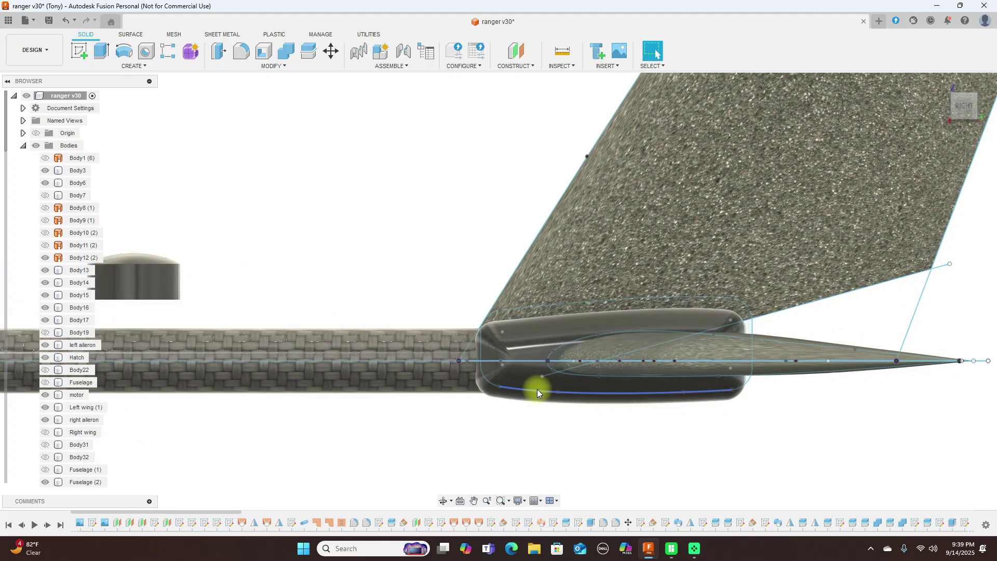
Select the tail fin and look at the tail from directly above.
scroll(875, 336, down, 2)
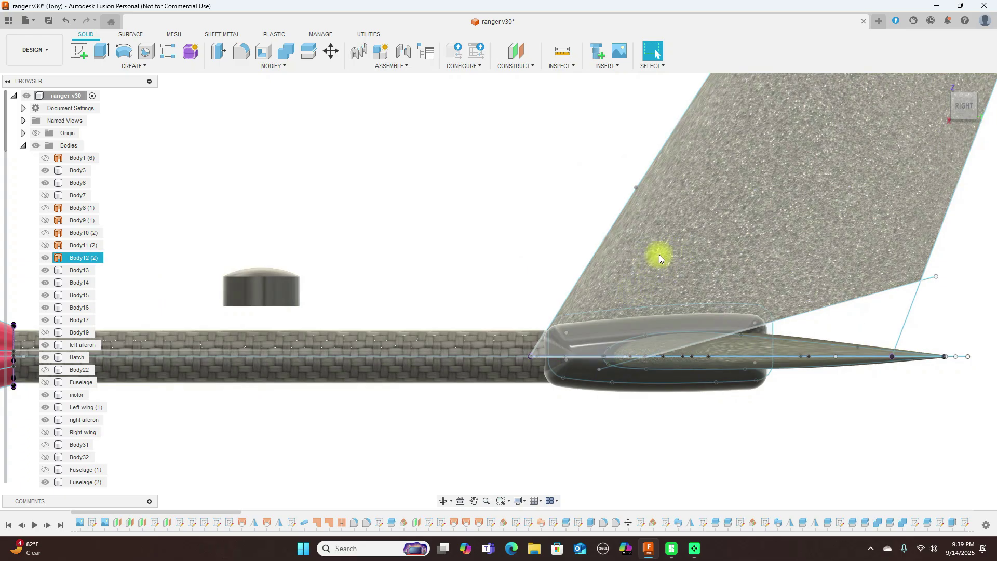
click(974, 73)
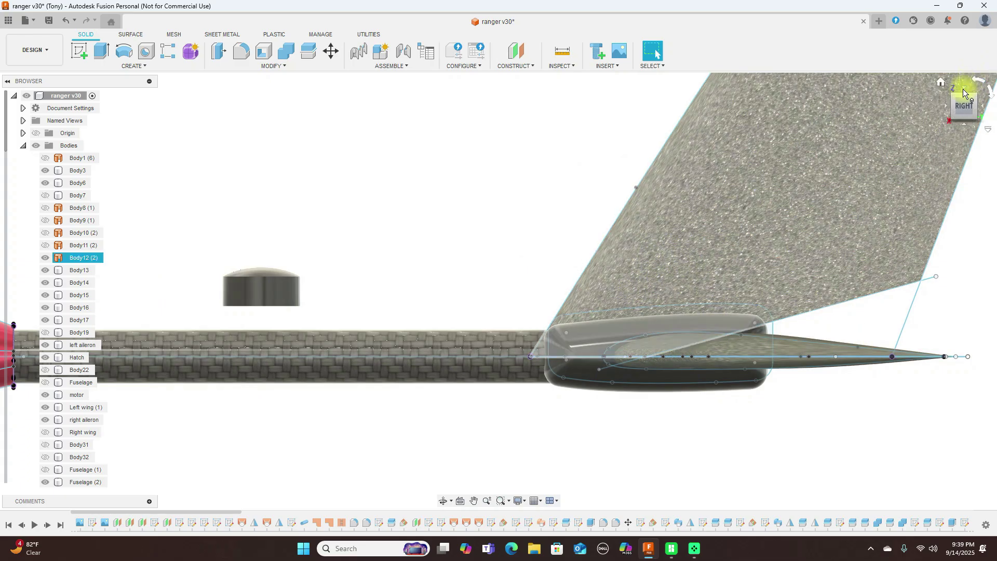
click(965, 88)
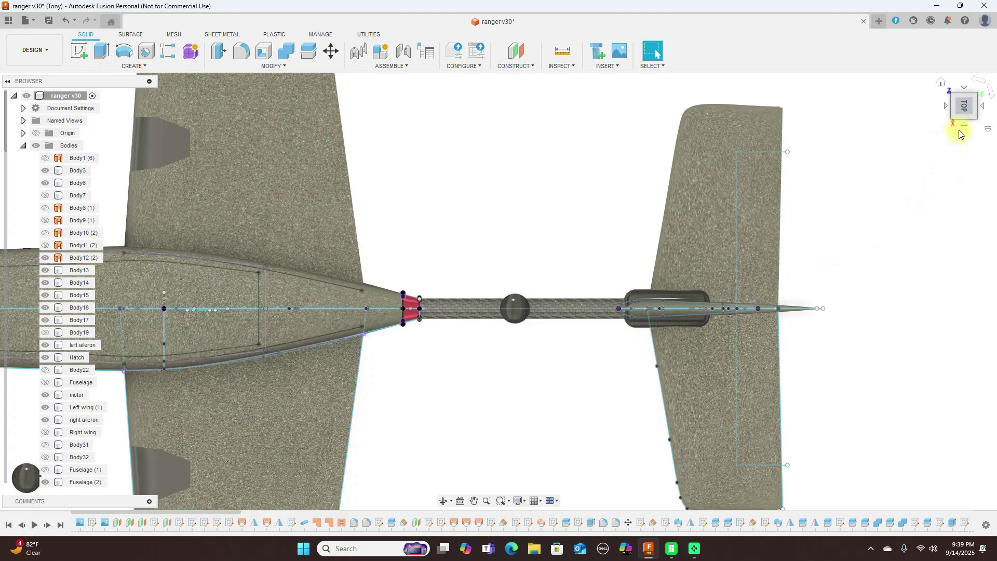
Return to Right view, select the tail pod, and zoom out to the whole aircraft.
click(965, 126)
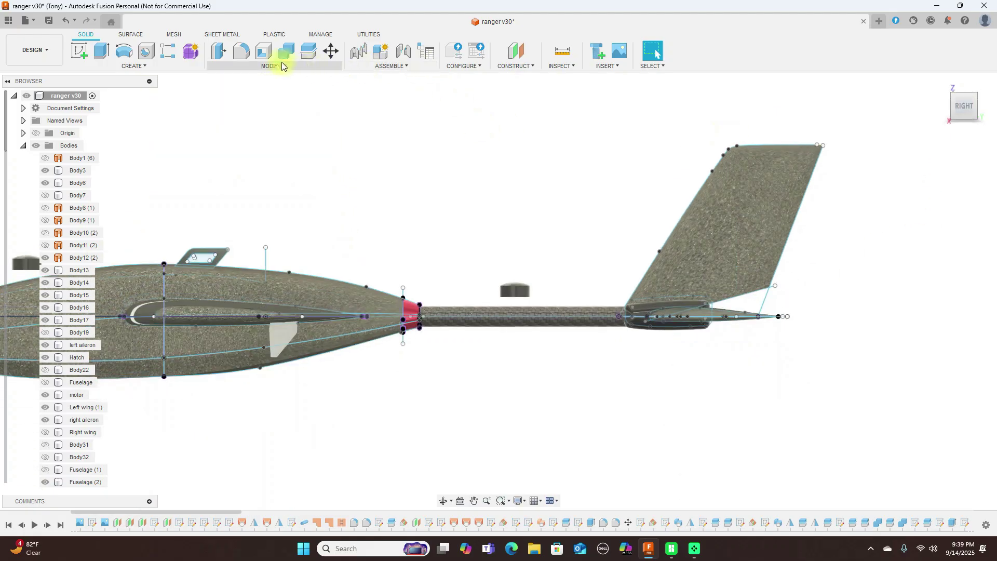
scroll(993, 317, up, 5)
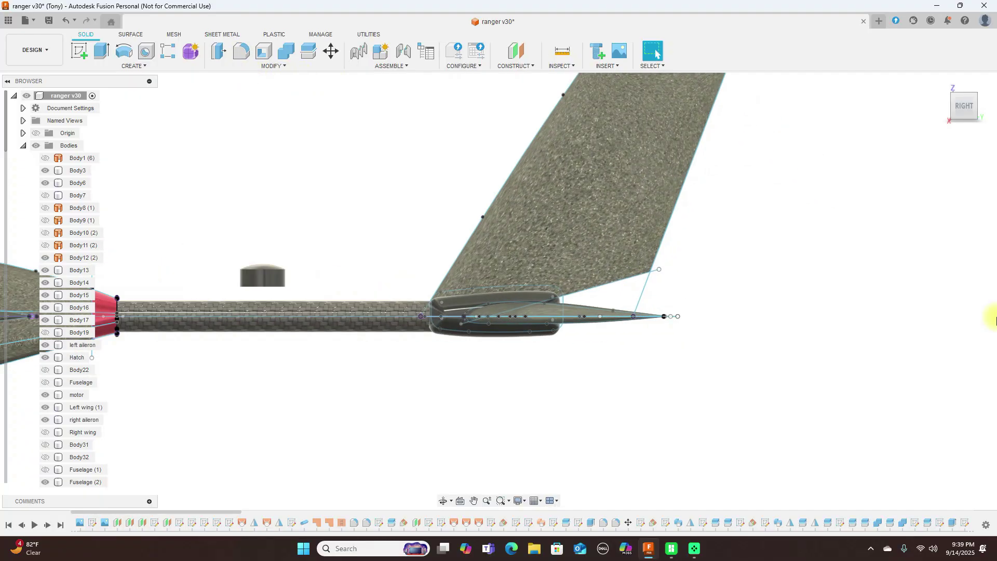
middle_drag(698, 389, 794, 387)
scroll(621, 363, up, 3)
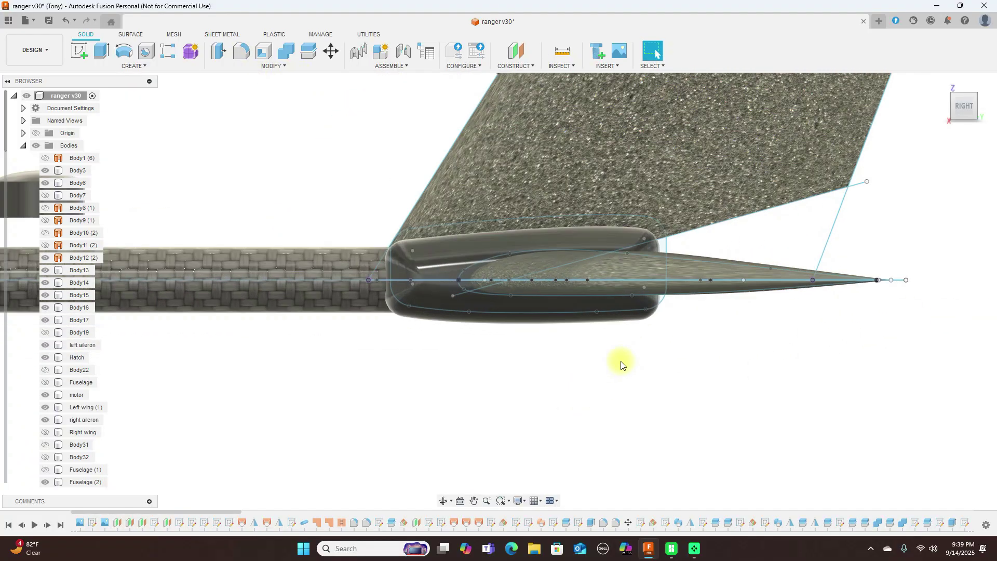
click(438, 307)
scroll(698, 357, down, 3)
scroll(698, 358, down, 5)
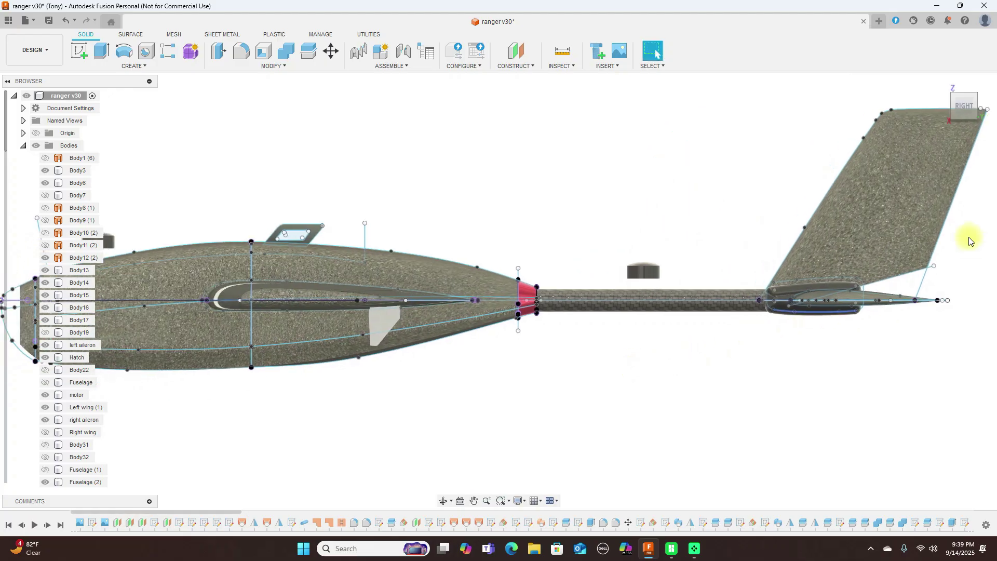
scroll(653, 274, down, 1)
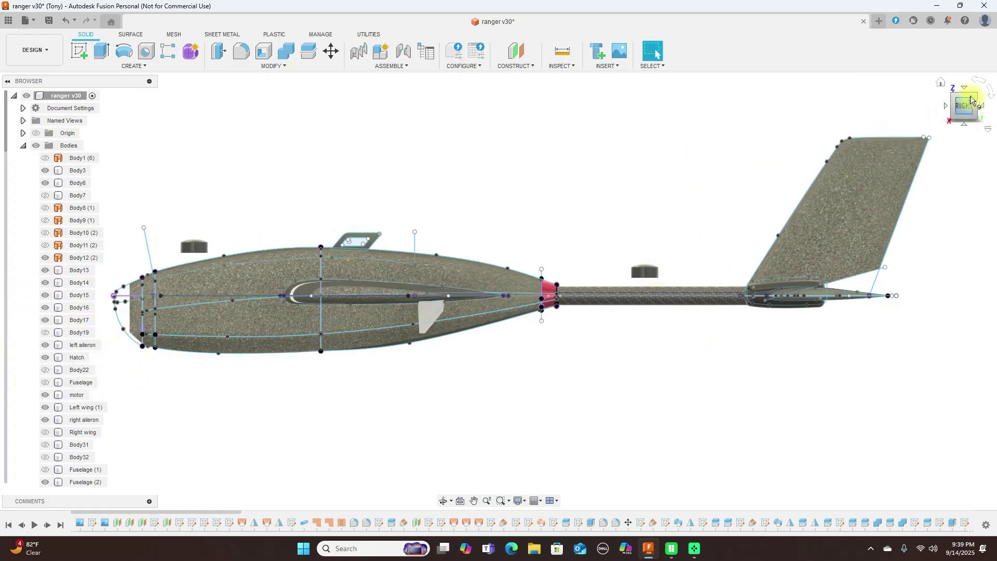
Look down on the fuselage, select then clear the Hatch body, and zoom close on its seam.
mouse_move(969, 97)
mouse_down()
mouse_move(960, 149)
mouse_move(965, 100)
mouse_up()
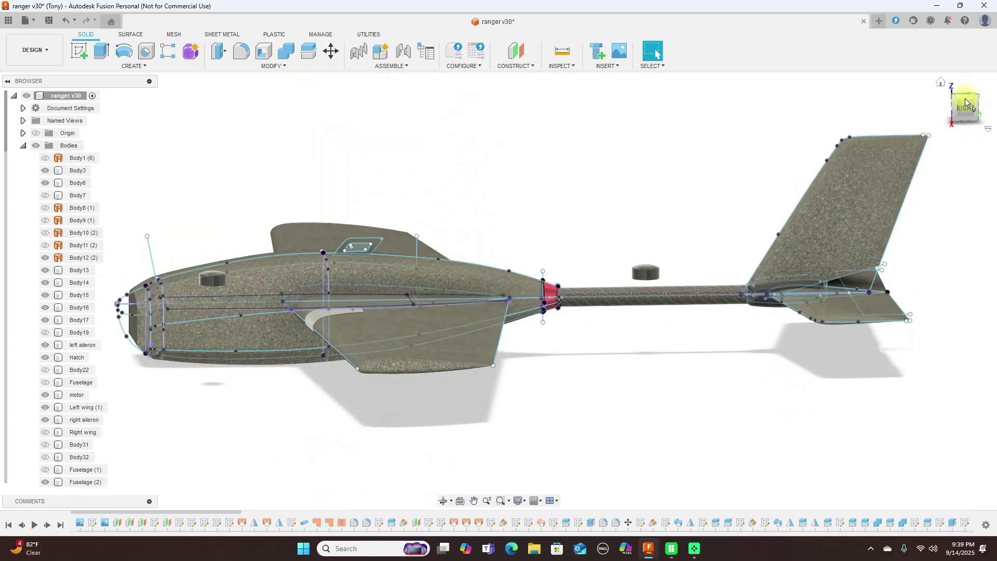
click(967, 104)
scroll(424, 205, up, 6)
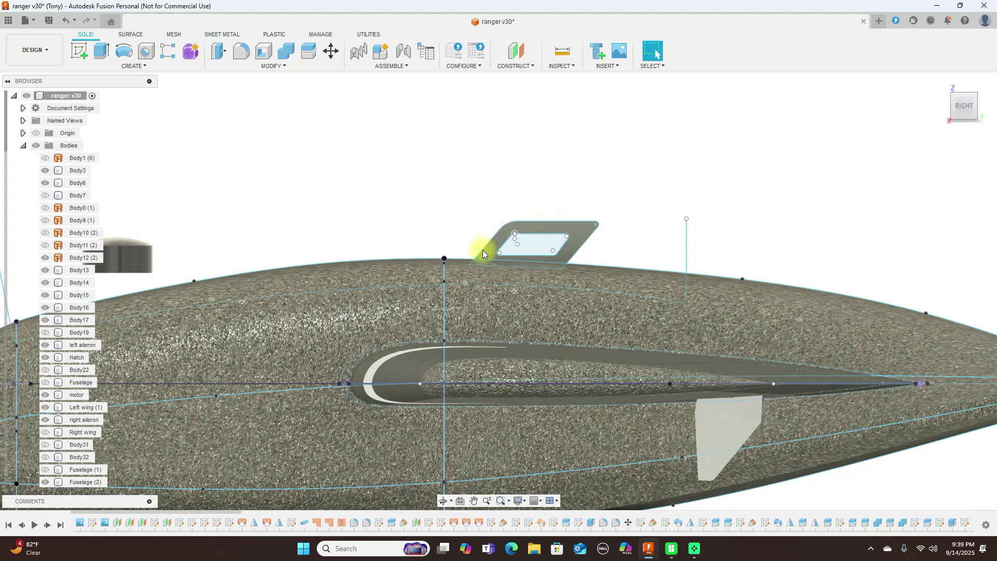
click(964, 88)
scroll(551, 254, up, 5)
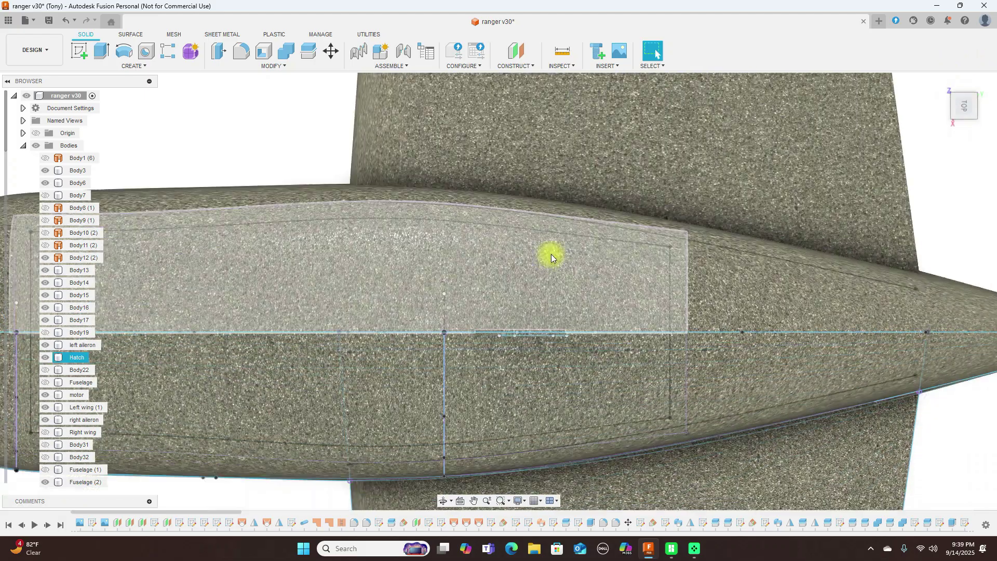
key(Escape)
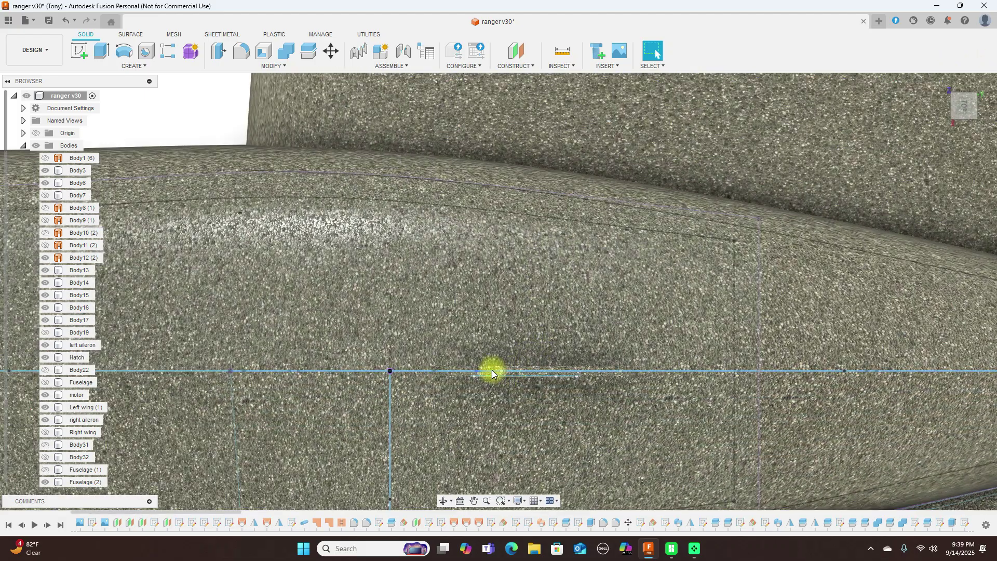
scroll(493, 370, down, 3)
scroll(497, 374, up, 5)
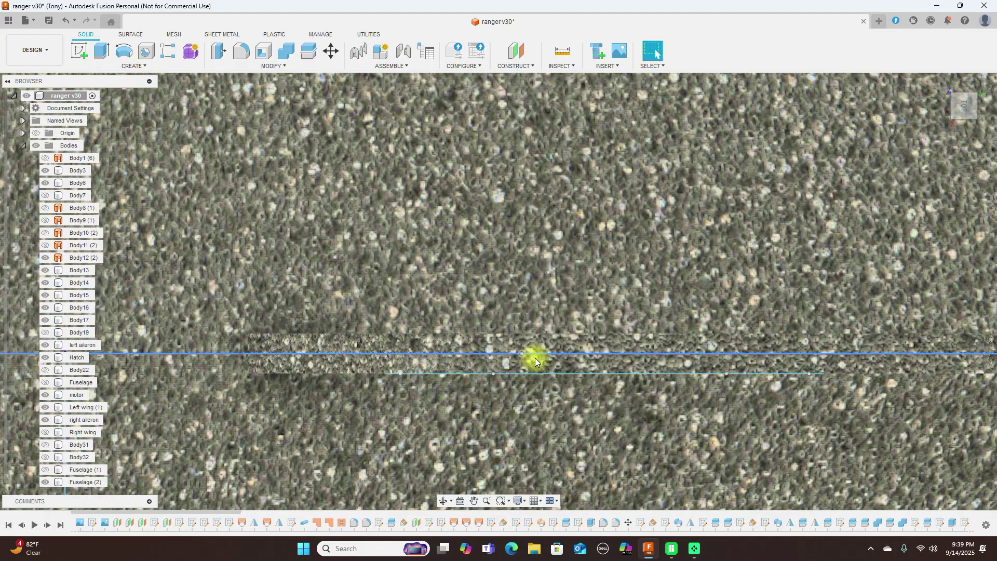
scroll(630, 359, down, 5)
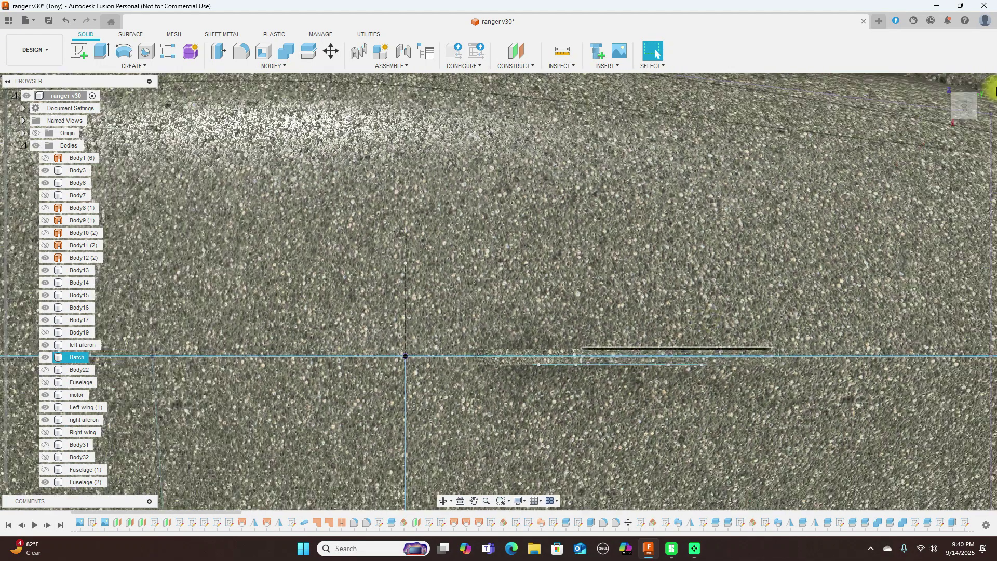
Orbit from Top back to the side, zoom on the hatch plate, then pan to the fuselage rear.
drag(961, 107, 952, 174)
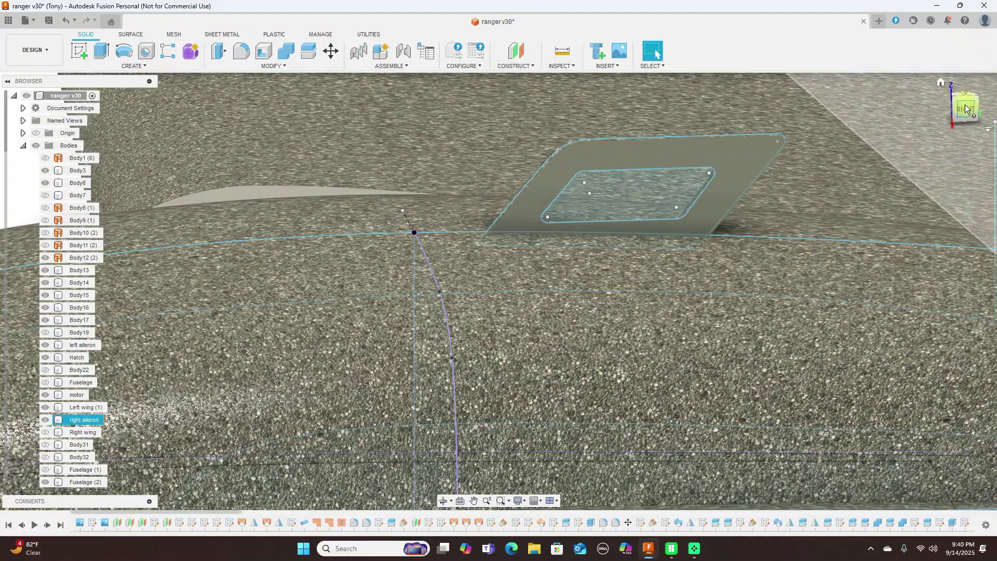
scroll(690, 164, up, 10)
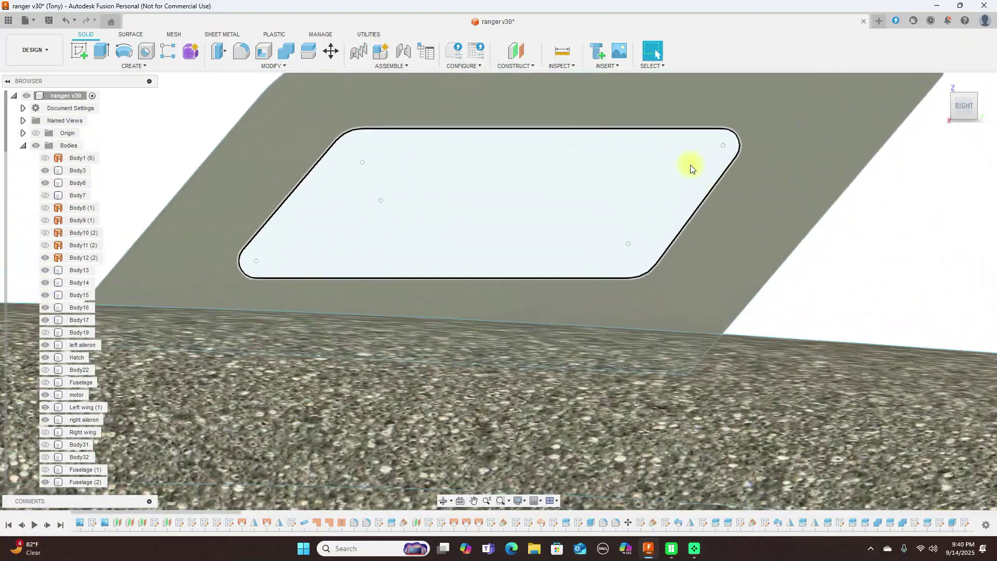
scroll(775, 202, down, 3)
scroll(789, 203, down, 5)
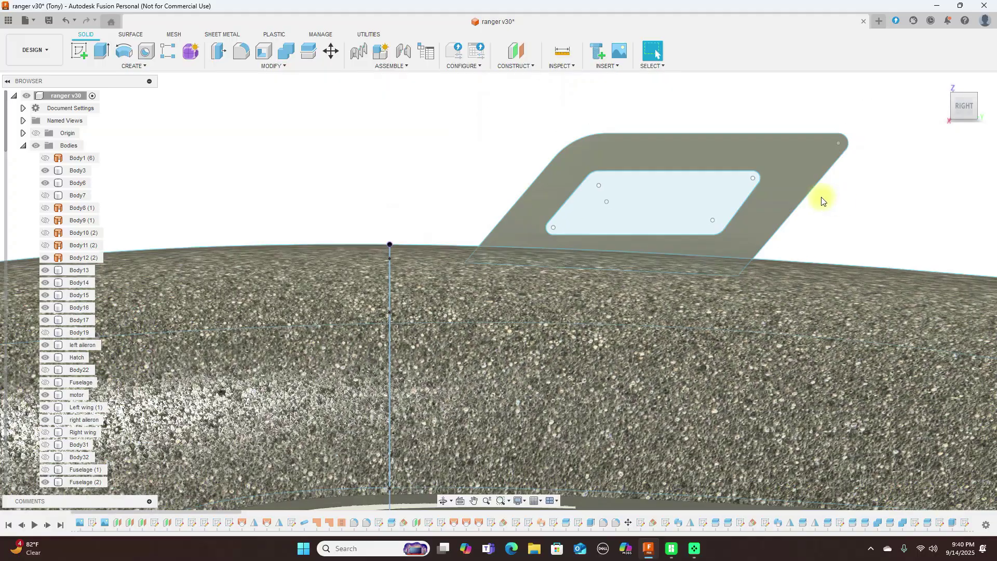
scroll(811, 188, down, 5)
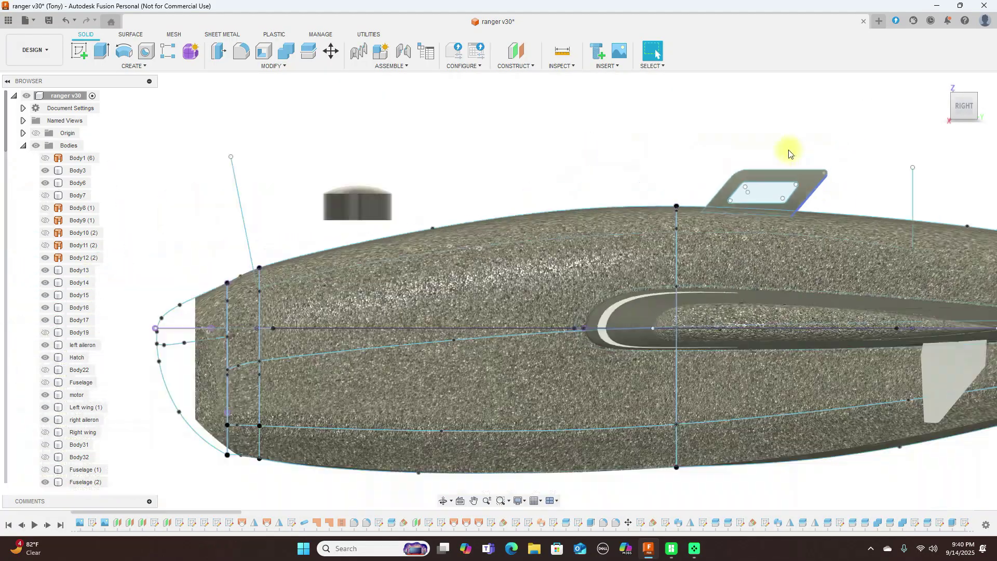
scroll(641, 153, down, 3)
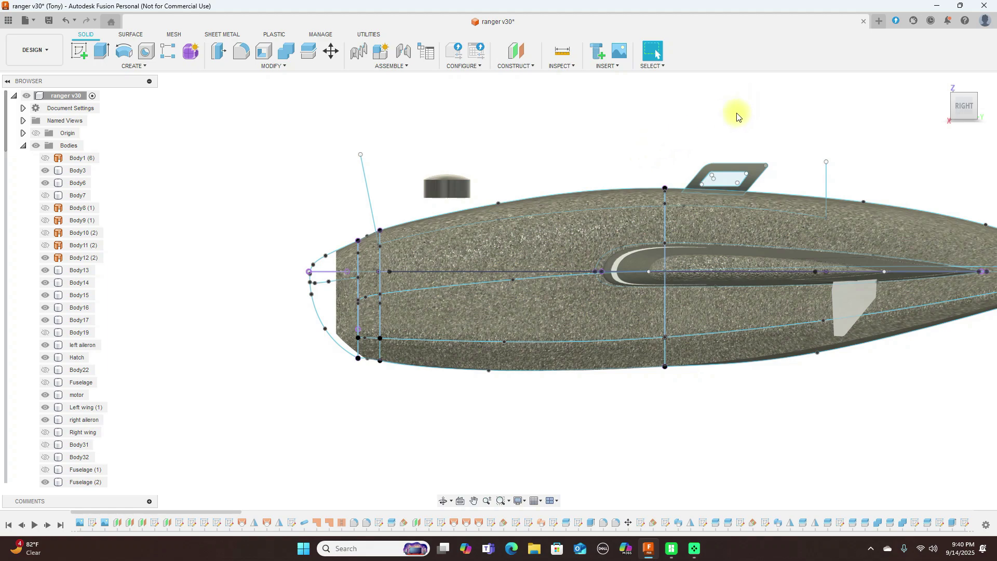
scroll(734, 111, up, 3)
middle_drag(583, 103, 589, 147)
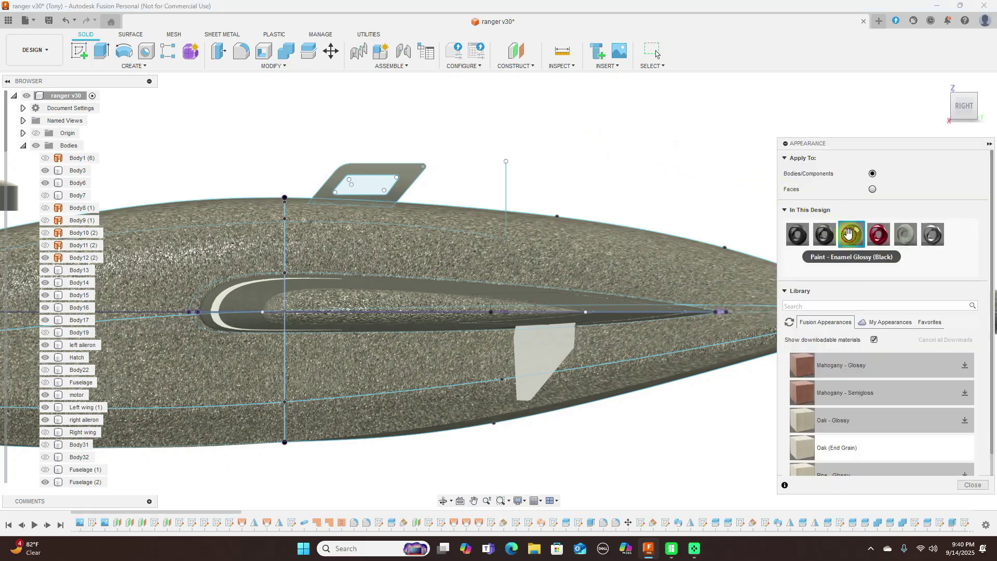
Set Appearance Apply To to Faces and drag Paint - Enamel Glossy (Black) toward the model.
mouse_move(850, 234)
mouse_down()
mouse_move(474, 156)
mouse_move(403, 170)
mouse_move(477, 150)
mouse_move(697, 162)
mouse_move(845, 225)
mouse_up()
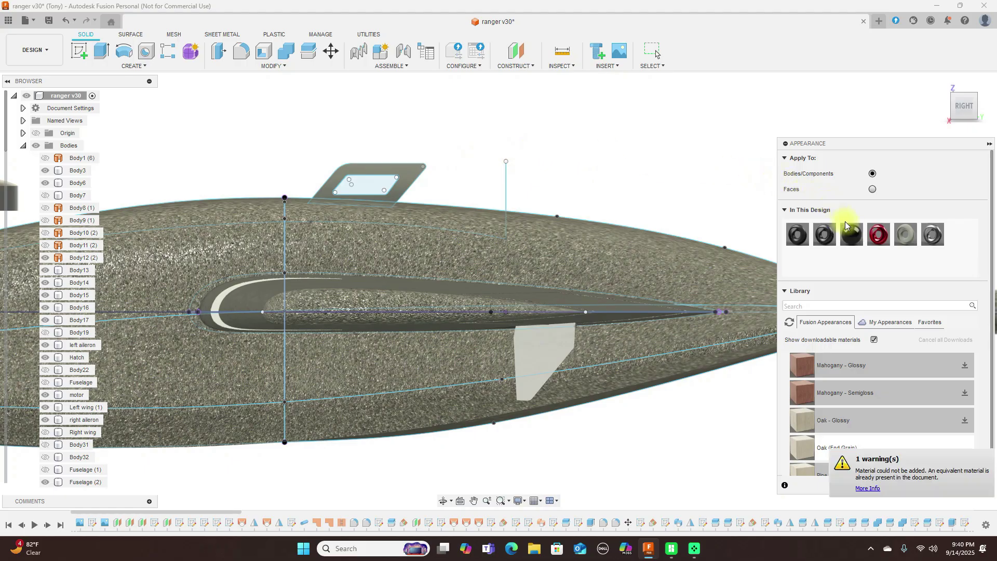
click(875, 189)
drag(851, 234, 669, 160)
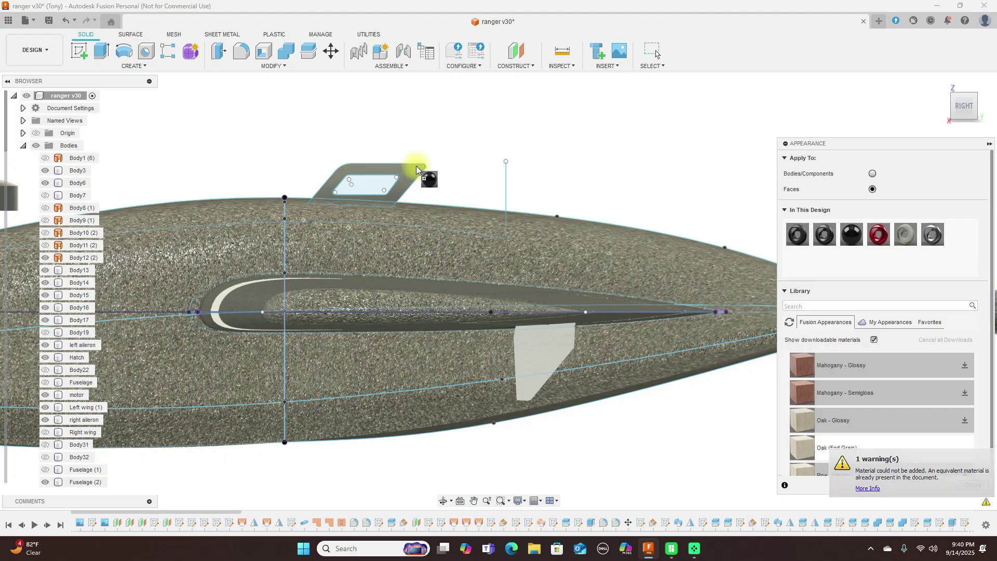
drag(418, 171, 627, 160)
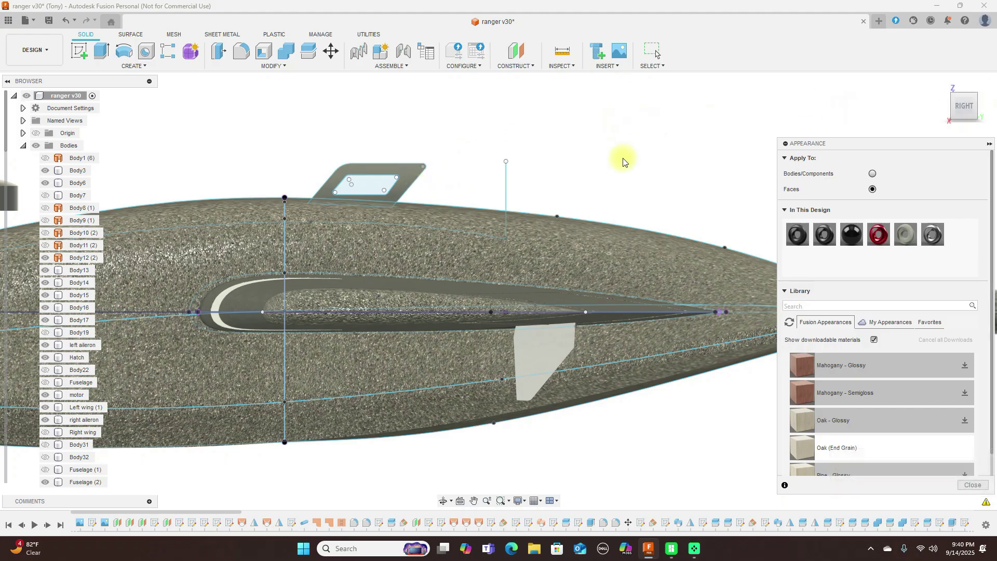
scroll(631, 161, down, 2)
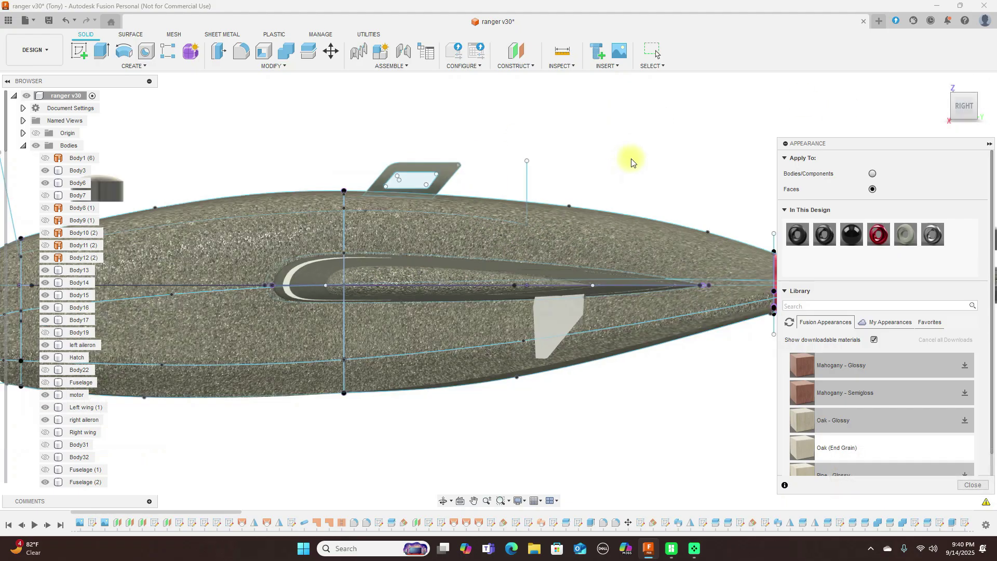
click(973, 487)
scroll(820, 353, down, 3)
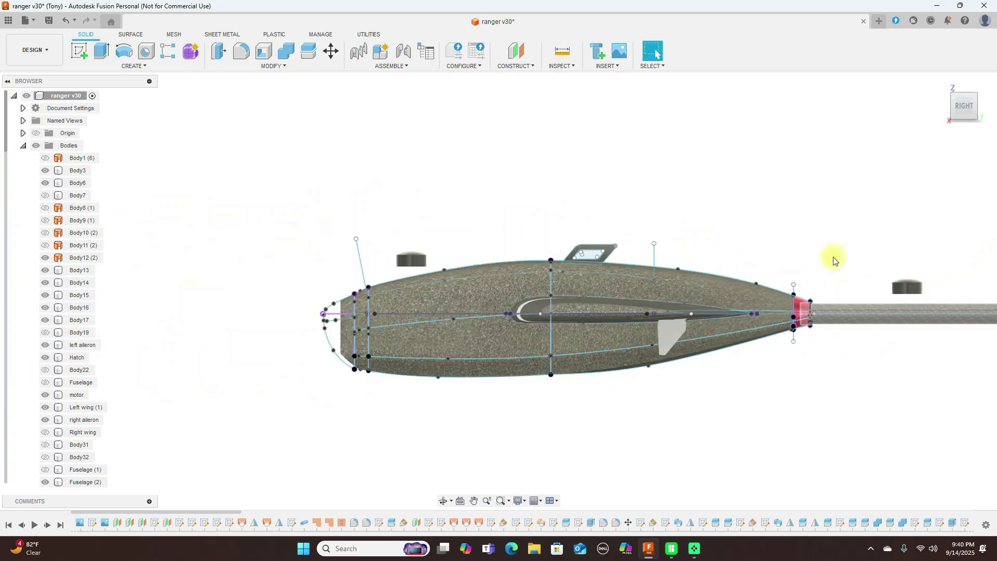
middle_drag(829, 261, 583, 169)
key(Escape)
scroll(584, 171, up, 5)
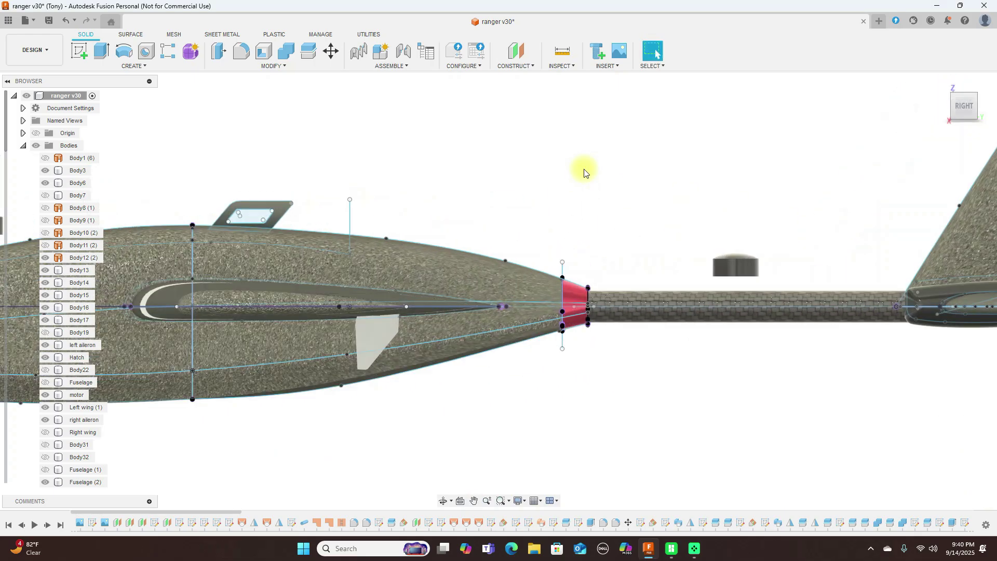
scroll(581, 353, up, 2)
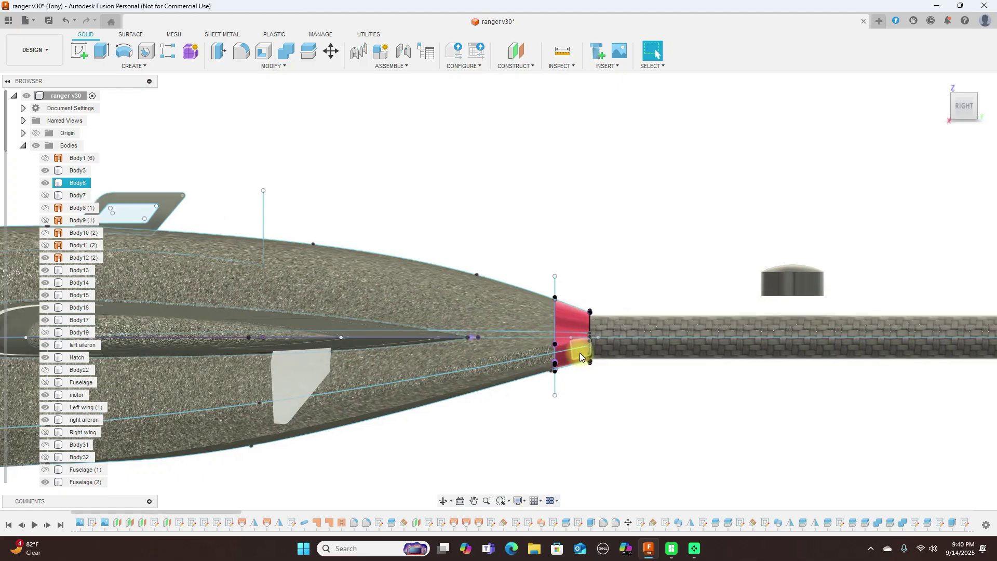
scroll(581, 353, up, 2)
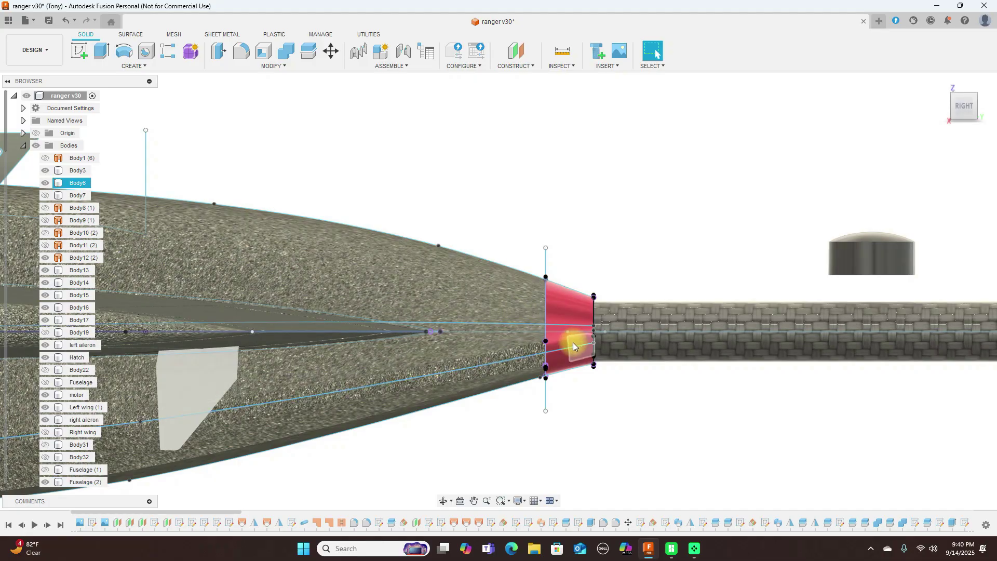
scroll(574, 347, down, 3)
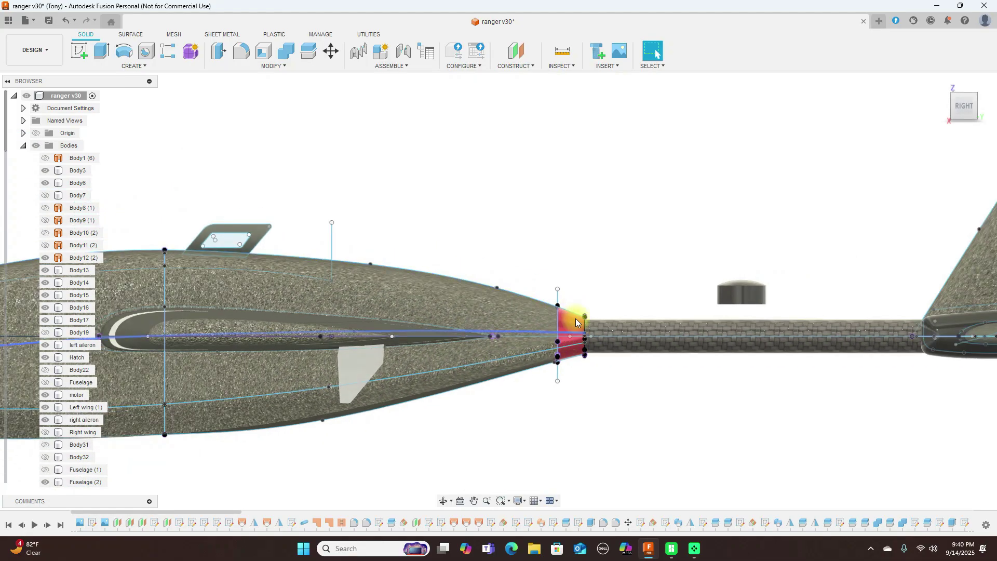
scroll(624, 376, down, 5)
middle_drag(661, 279, 550, 174)
scroll(783, 349, up, 2)
scroll(786, 352, down, 2)
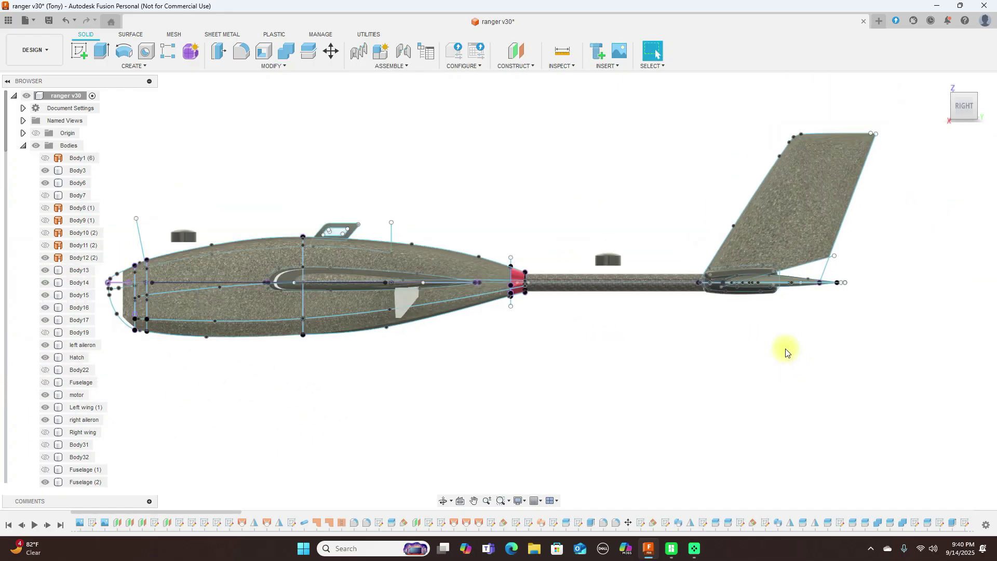
middle_drag(601, 372, 641, 369)
scroll(830, 342, up, 2)
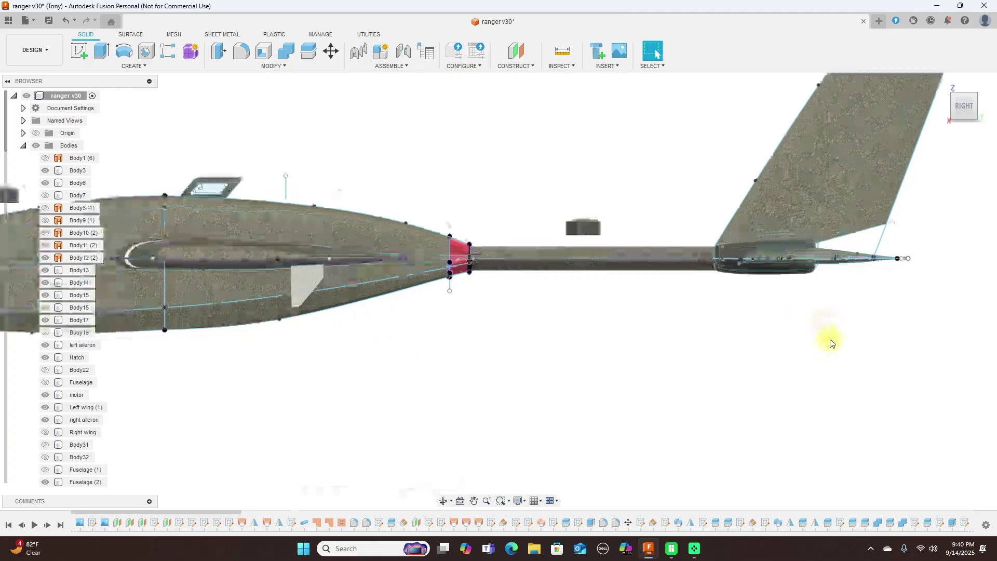
middle_drag(830, 343, 774, 397)
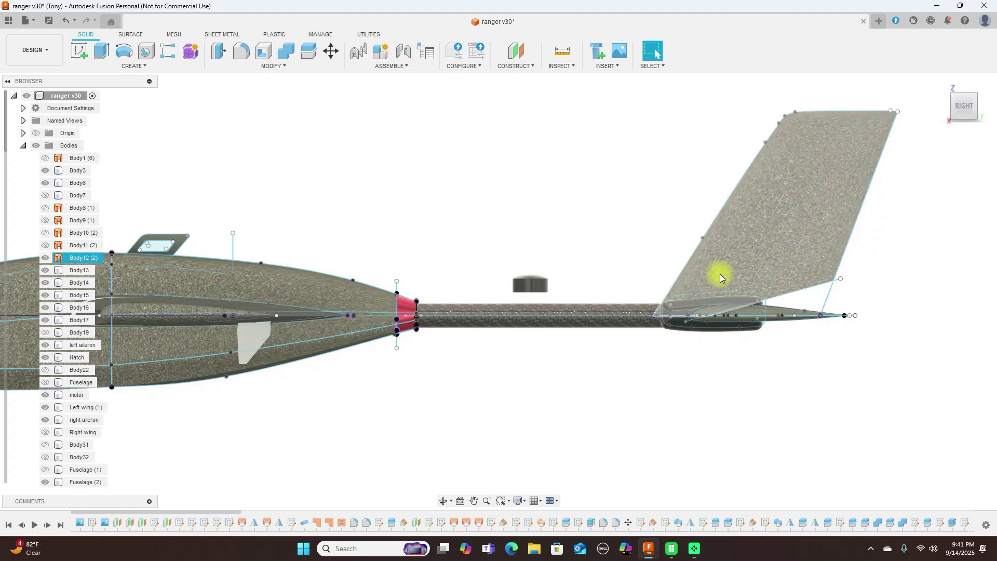
click(969, 94)
scroll(773, 209, up, 5)
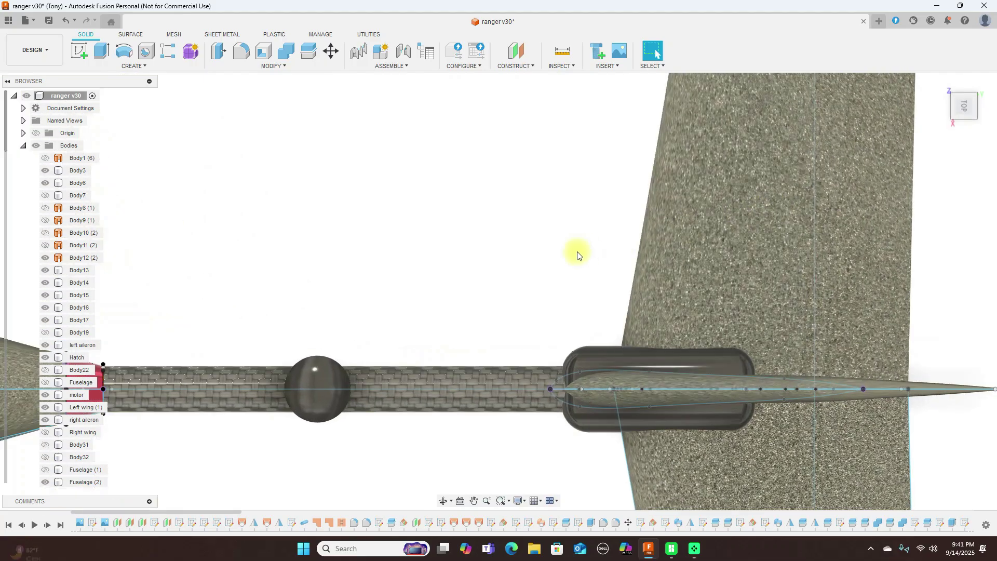
middle_drag(561, 241, 517, 211)
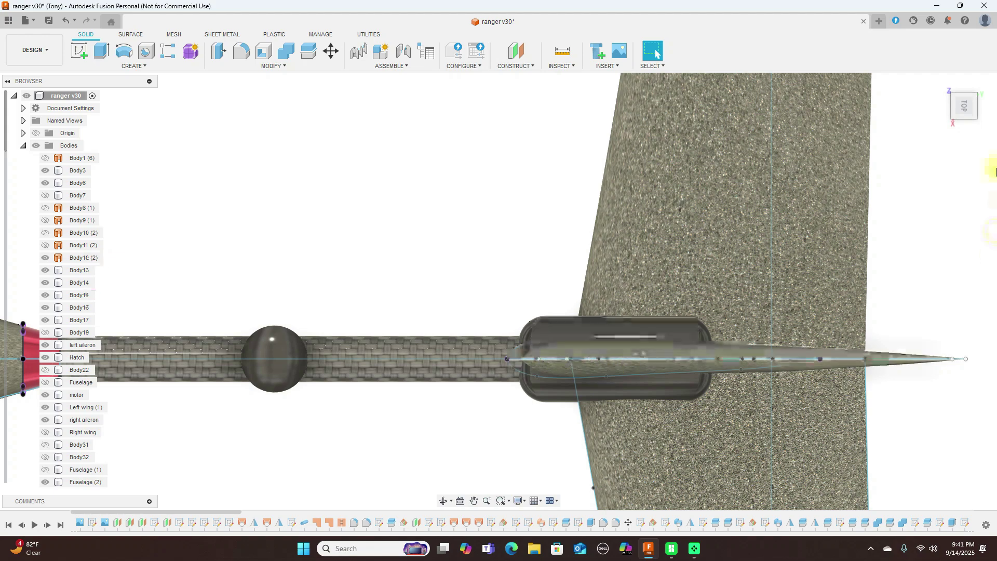
click(964, 126)
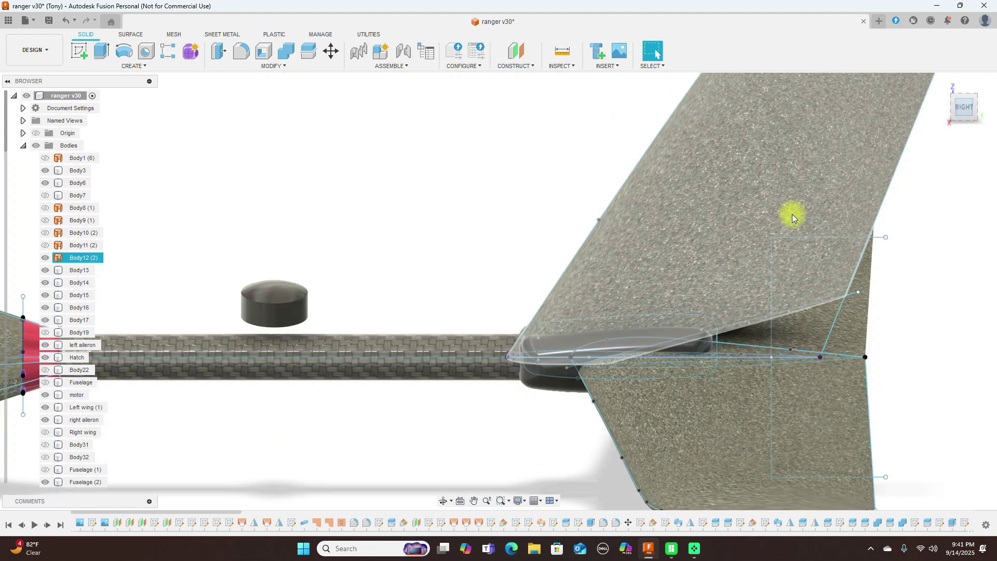
scroll(597, 331, down, 2)
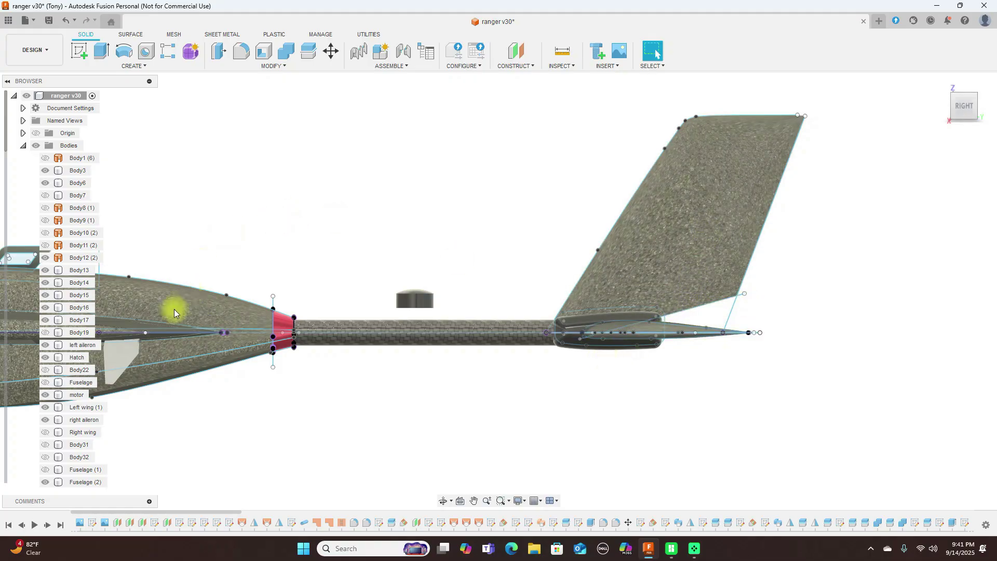
scroll(41, 382, down, 6)
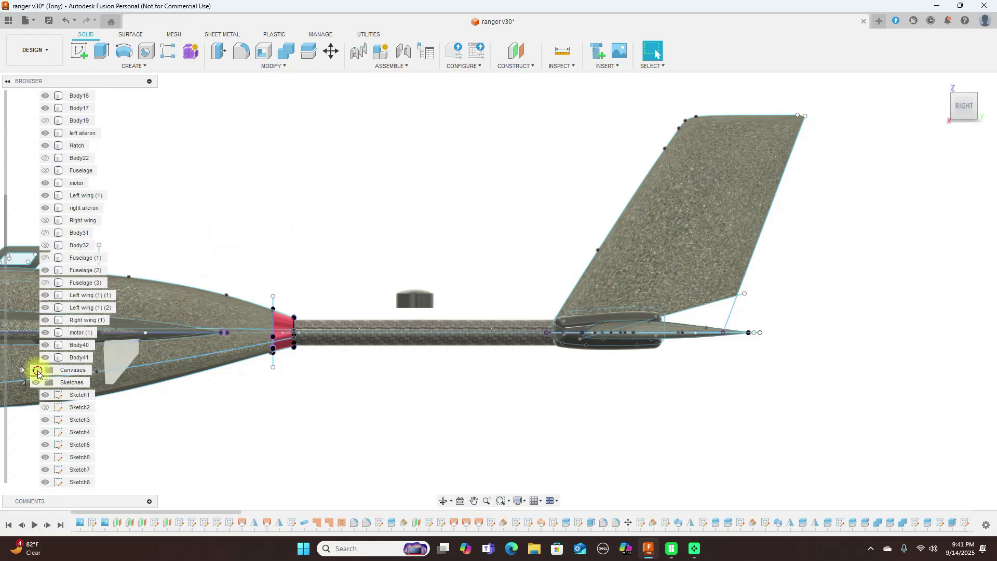
Show the reference photo behind the model and select the fuselage body.
click(37, 370)
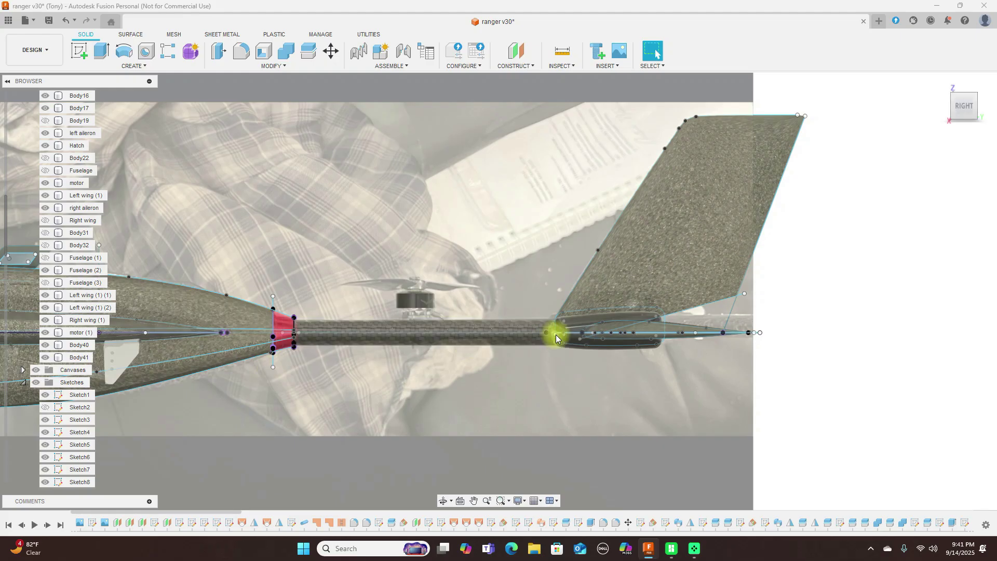
scroll(552, 334, down, 3)
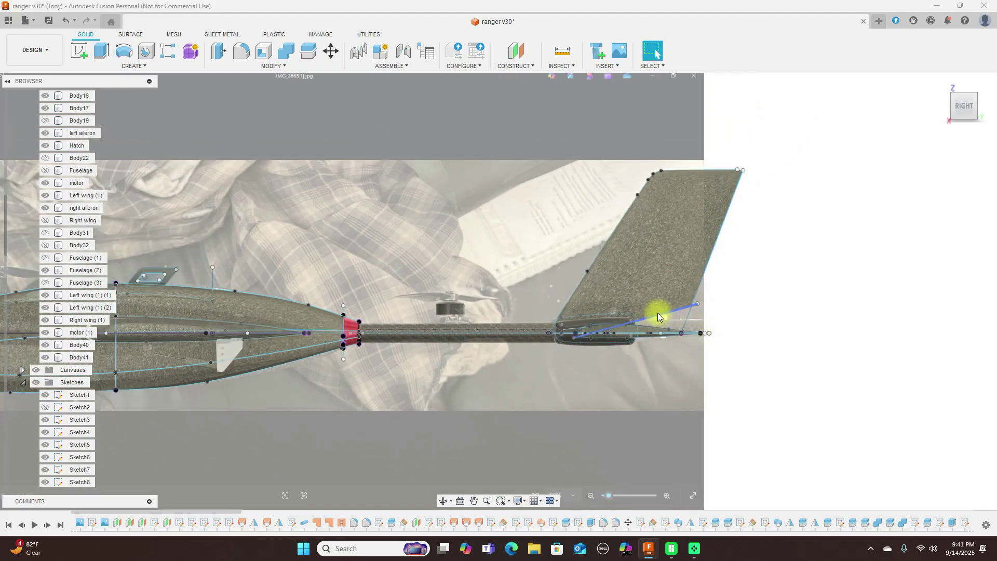
click(145, 322)
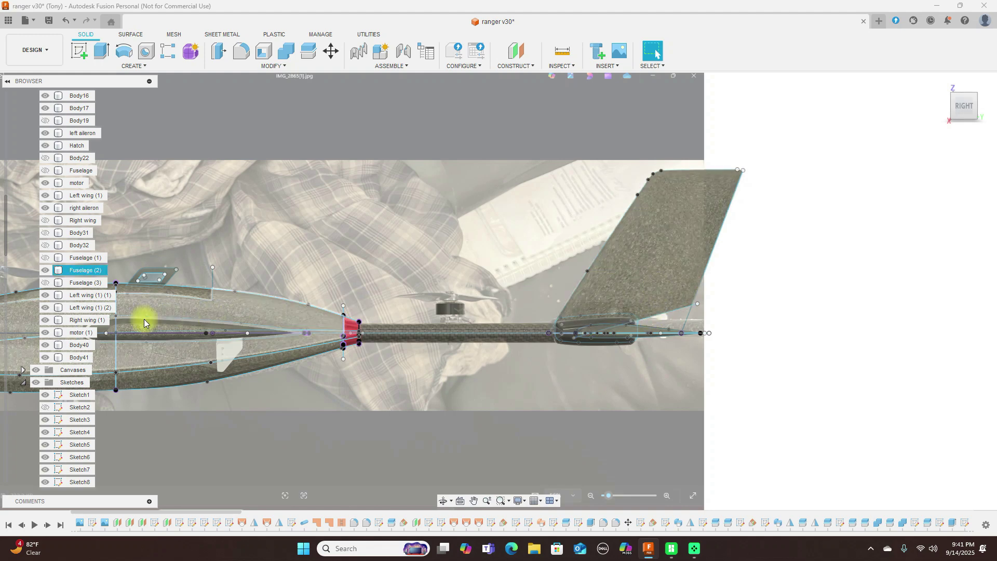
scroll(83, 323, down, 3)
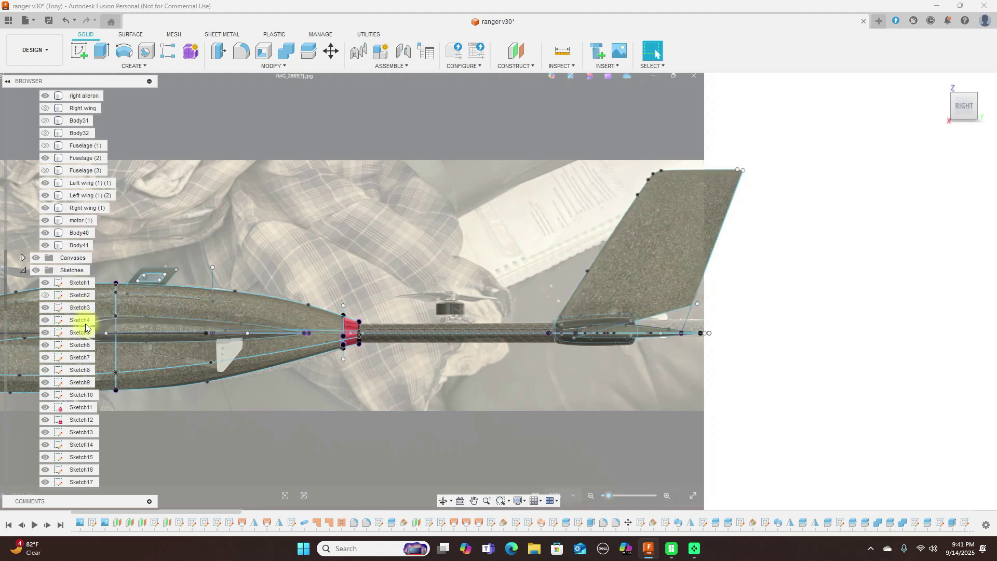
scroll(83, 327, up, 6)
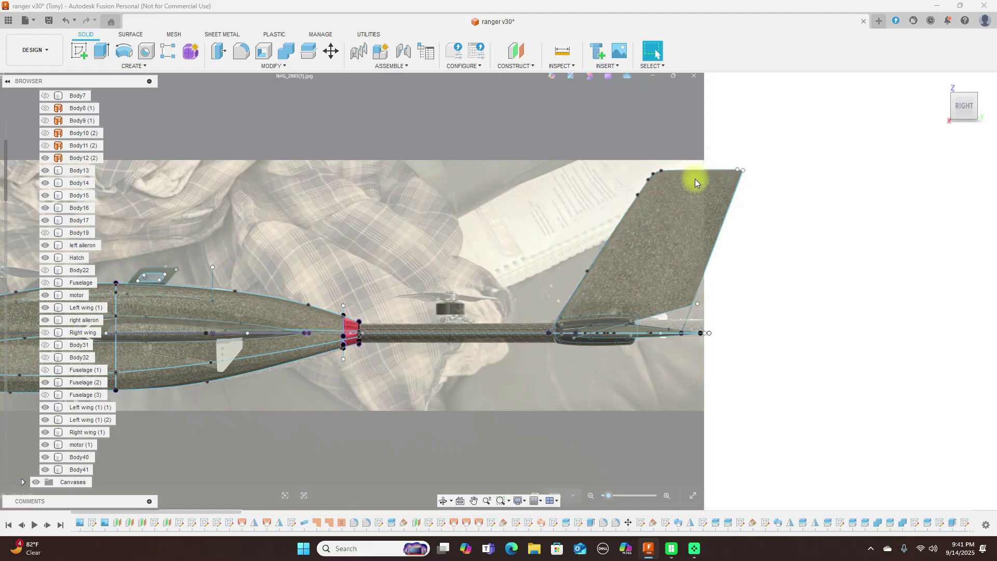
Toggle the Body12 (2) tail fin off and on against the photo, leaving it hidden.
click(45, 158)
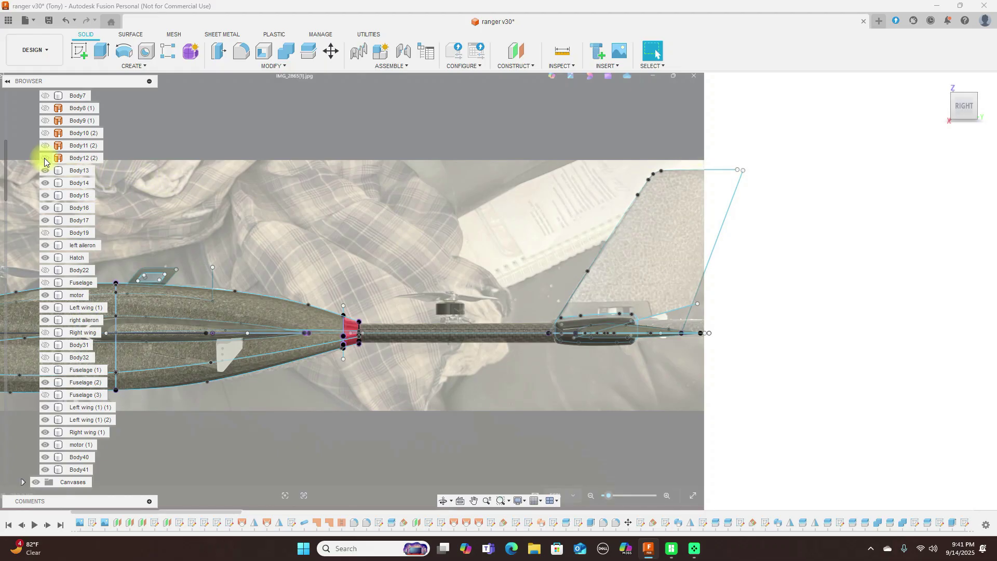
click(44, 160)
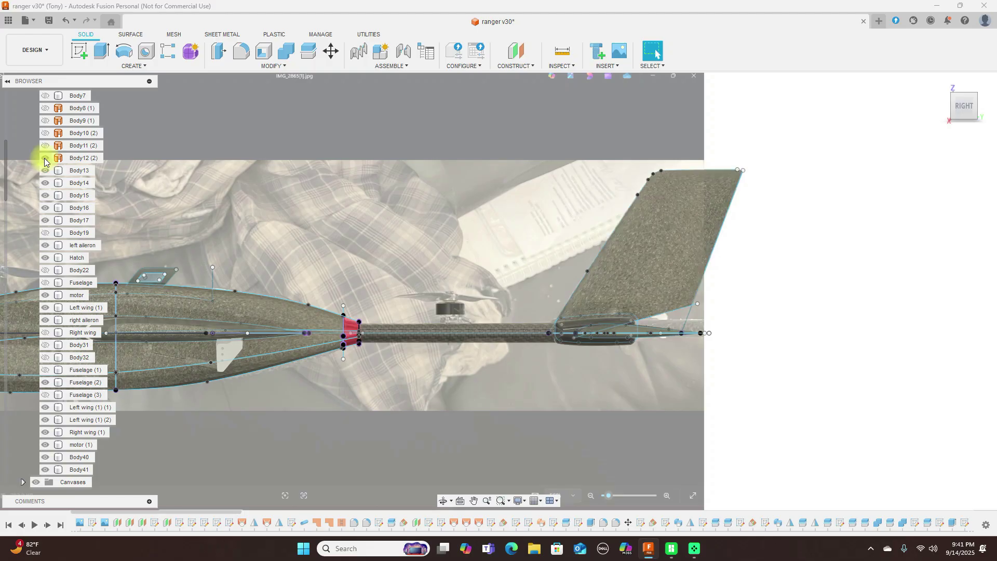
click(45, 160)
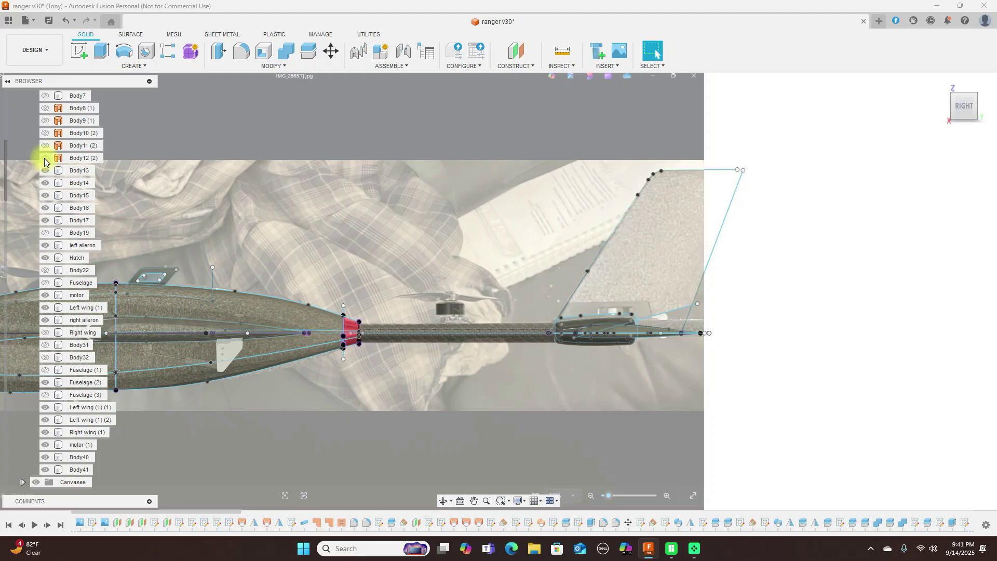
scroll(454, 175, up, 2)
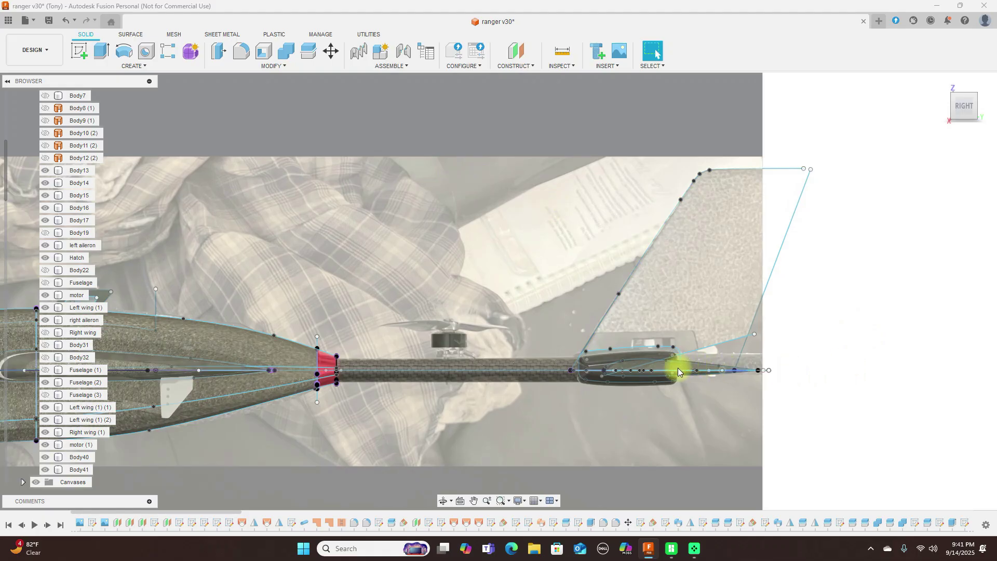
Inspect the tail body and tail pod up close, then hide the reference photo.
click(582, 353)
scroll(610, 358, up, 1)
scroll(611, 356, up, 1)
key(Escape)
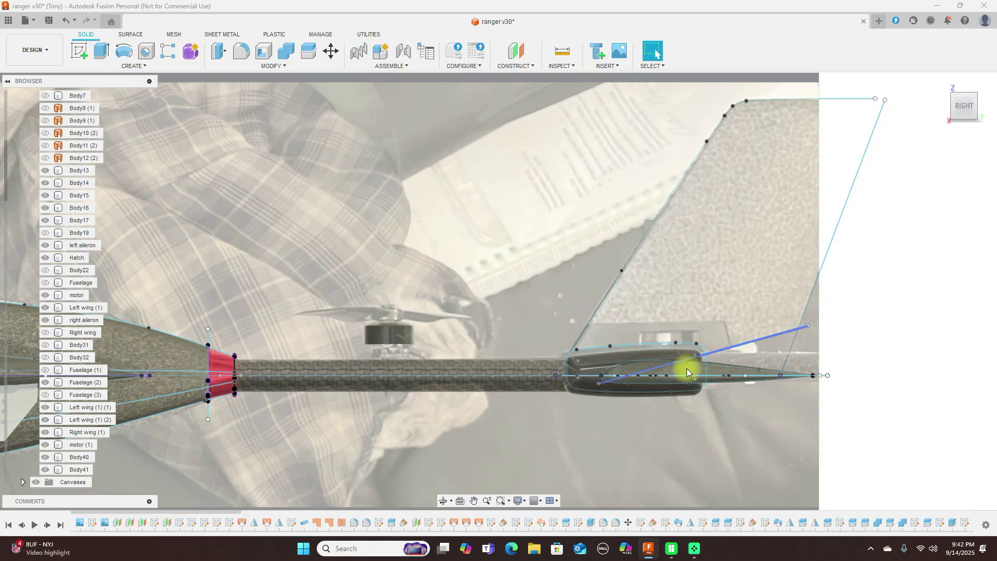
click(663, 372)
scroll(663, 373, down, 1)
key(Escape)
scroll(662, 369, down, 2)
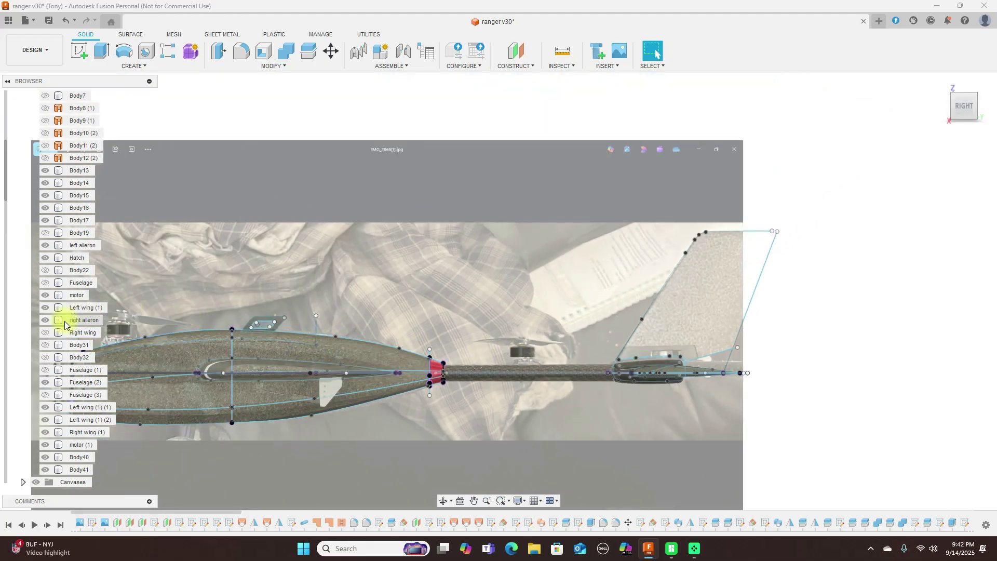
scroll(67, 384, down, 2)
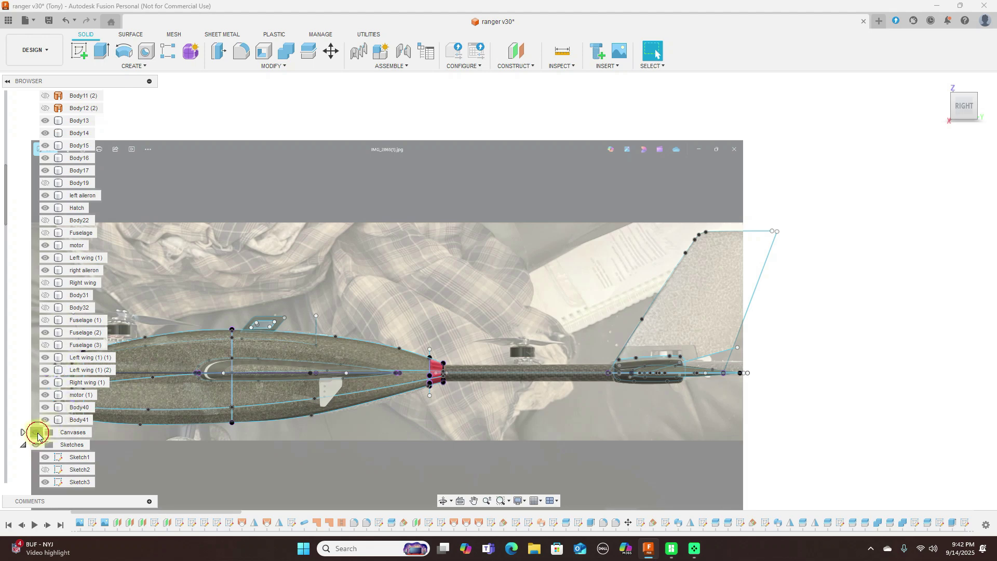
click(36, 432)
scroll(663, 363, down, 1)
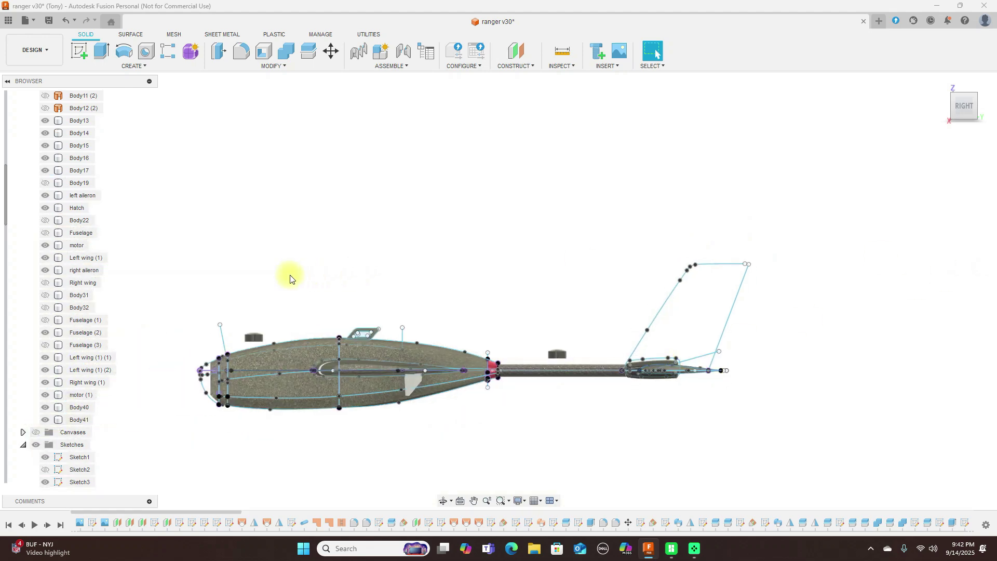
Show Body12 (2) again and view the whole plane in three-quarter view, selecting the fuselage.
click(45, 107)
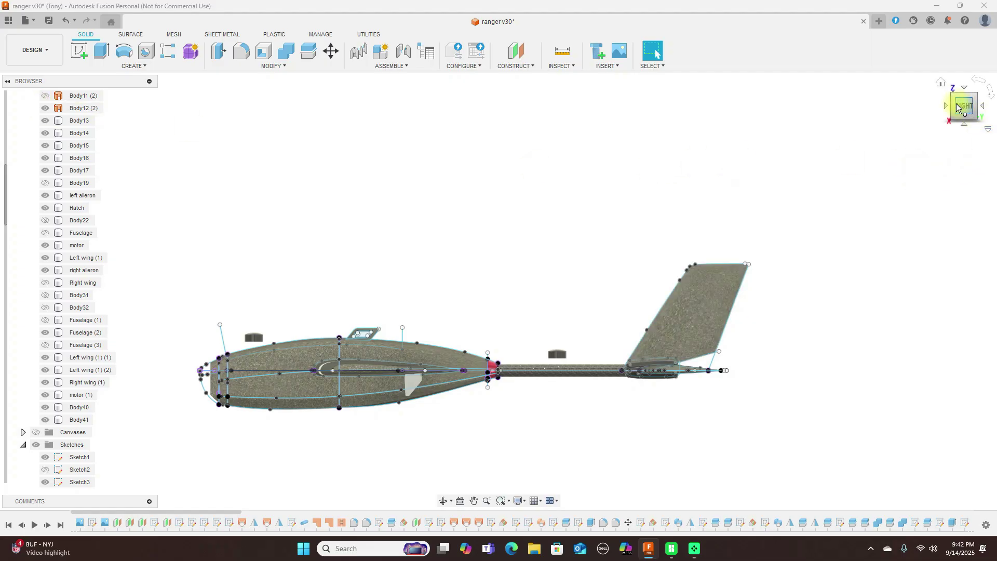
drag(953, 107, 745, 245)
scroll(746, 244, down, 3)
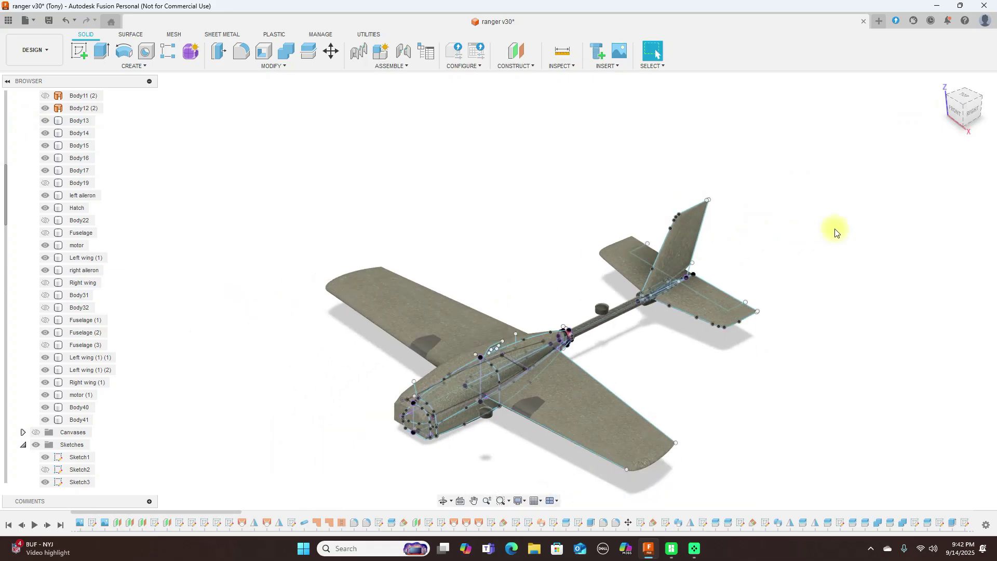
scroll(571, 357, up, 5)
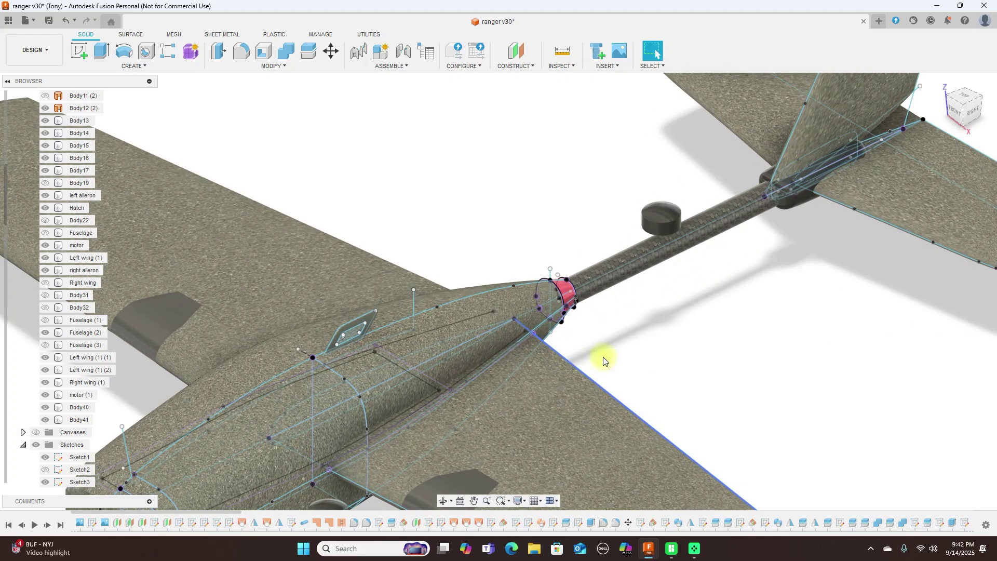
scroll(673, 357, down, 5)
middle_drag(734, 373, 741, 313)
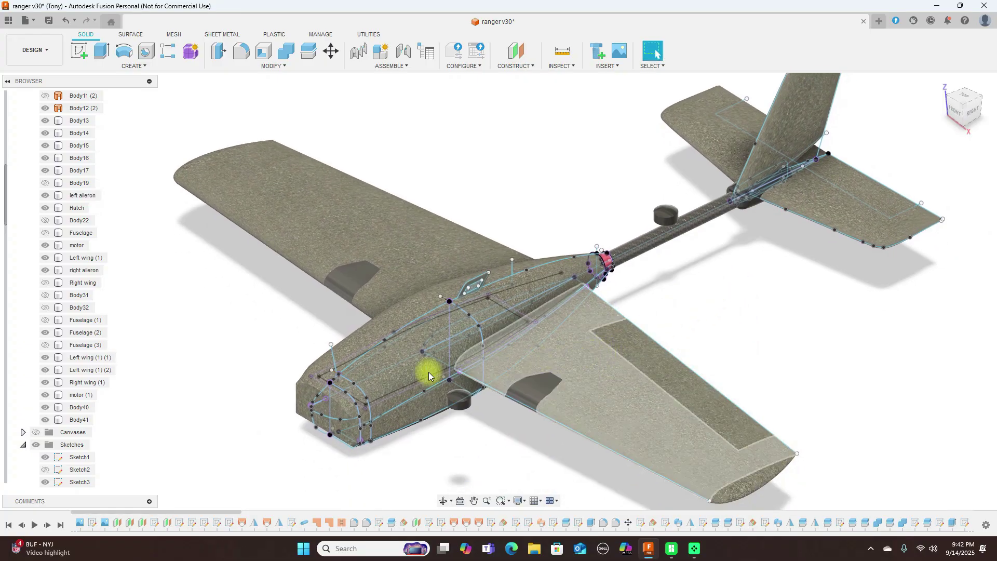
click(401, 383)
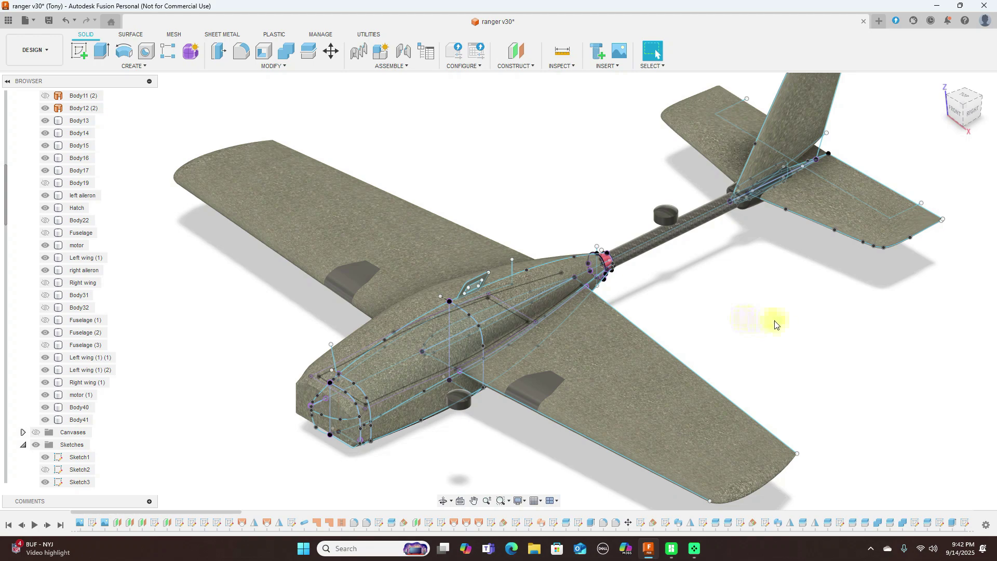
Select the near wing and toggle the Left wing (1) body hidden, shown, then hidden again.
click(550, 394)
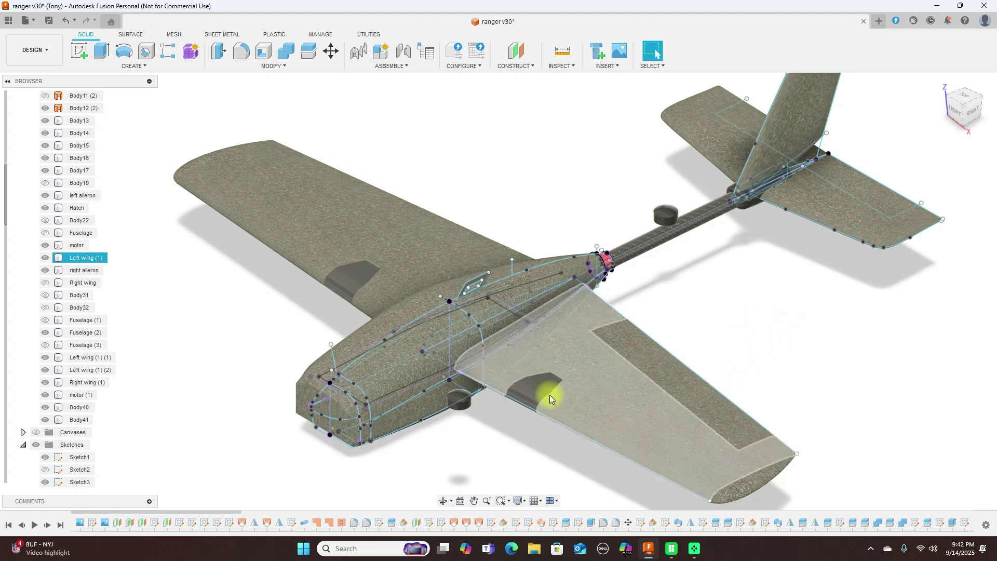
click(45, 258)
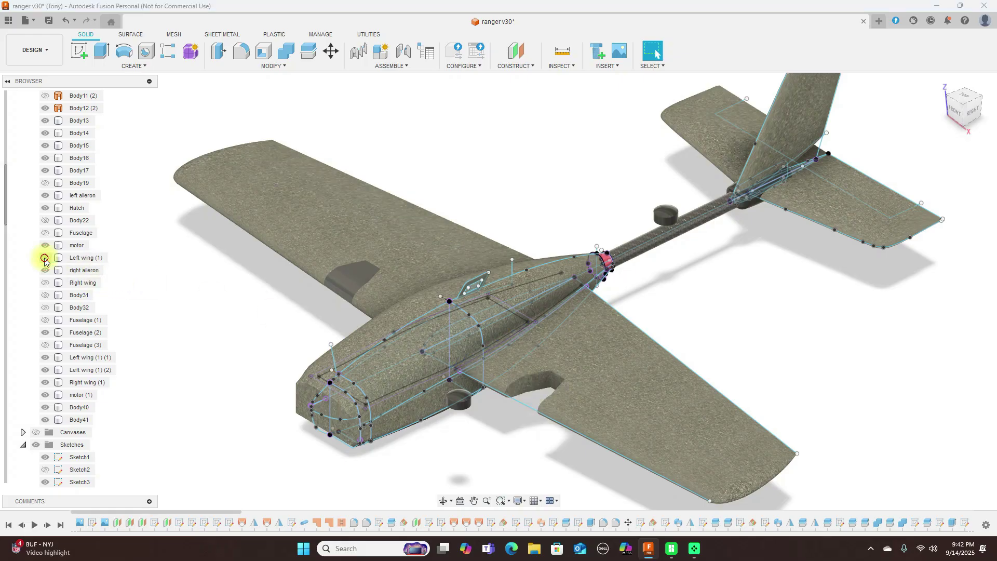
click(46, 257)
click(45, 258)
scroll(631, 410, up, 3)
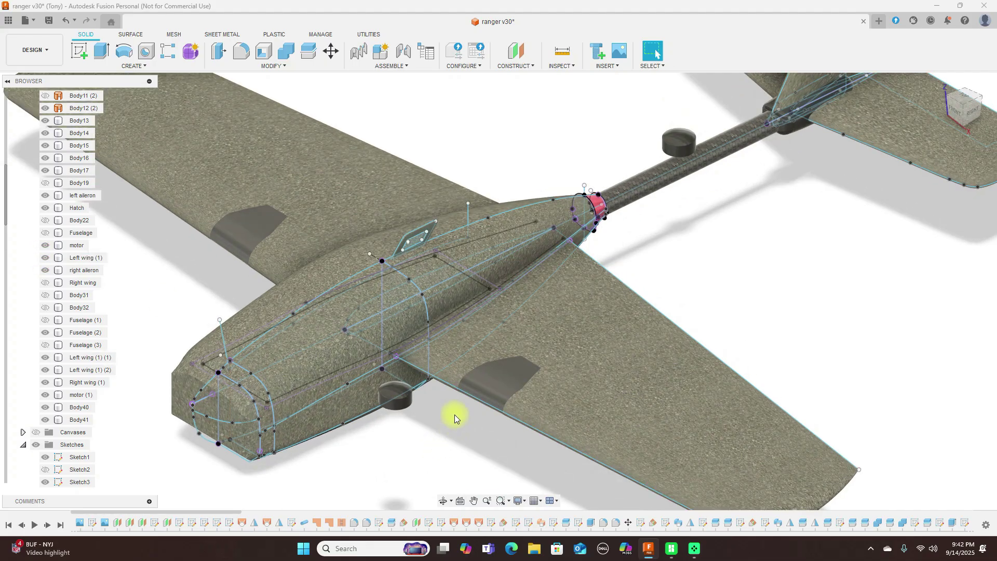
Select the aileron cutout, trailing edge, both wing bodies and the tail surface piece to inspect them.
click(527, 371)
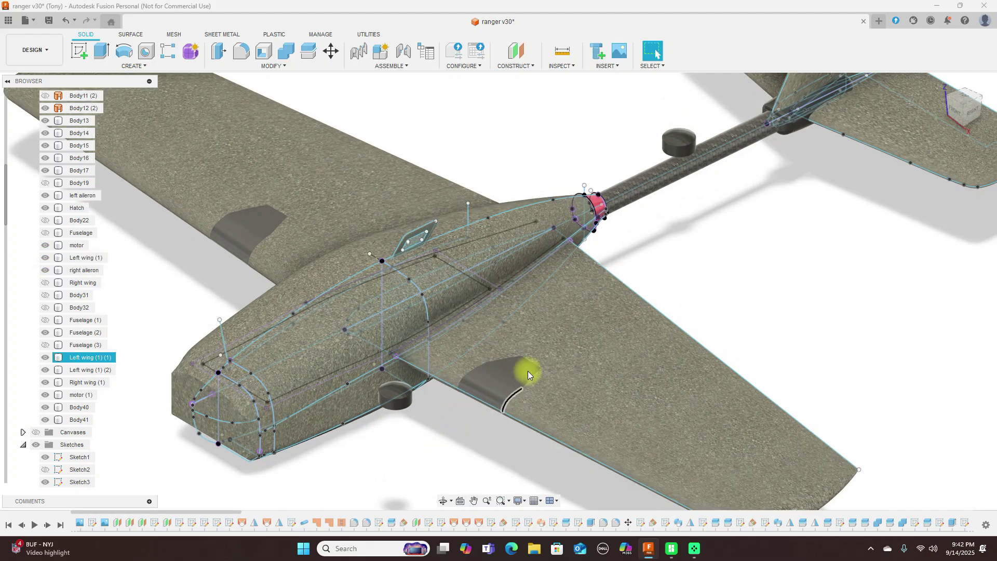
click(481, 398)
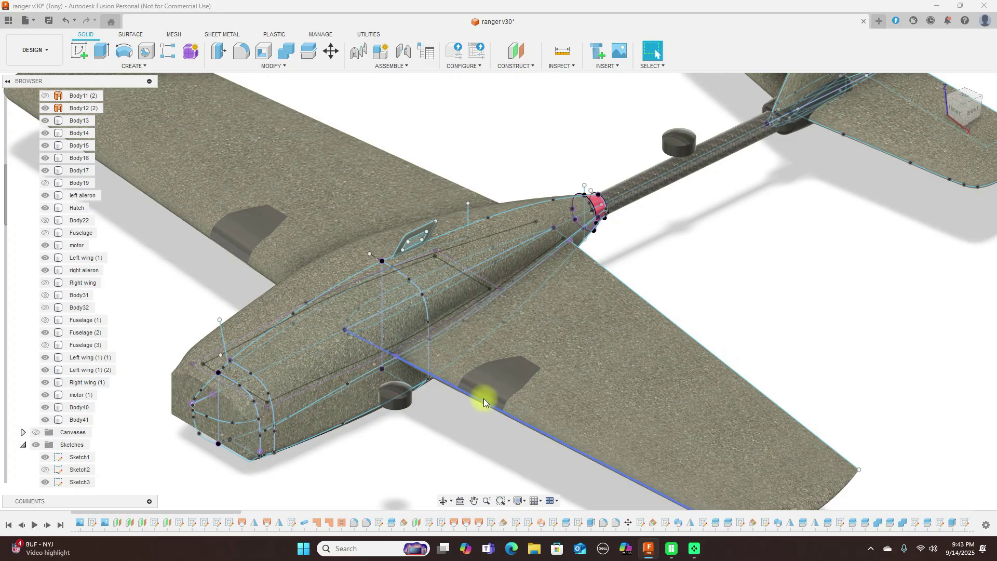
click(484, 398)
click(273, 179)
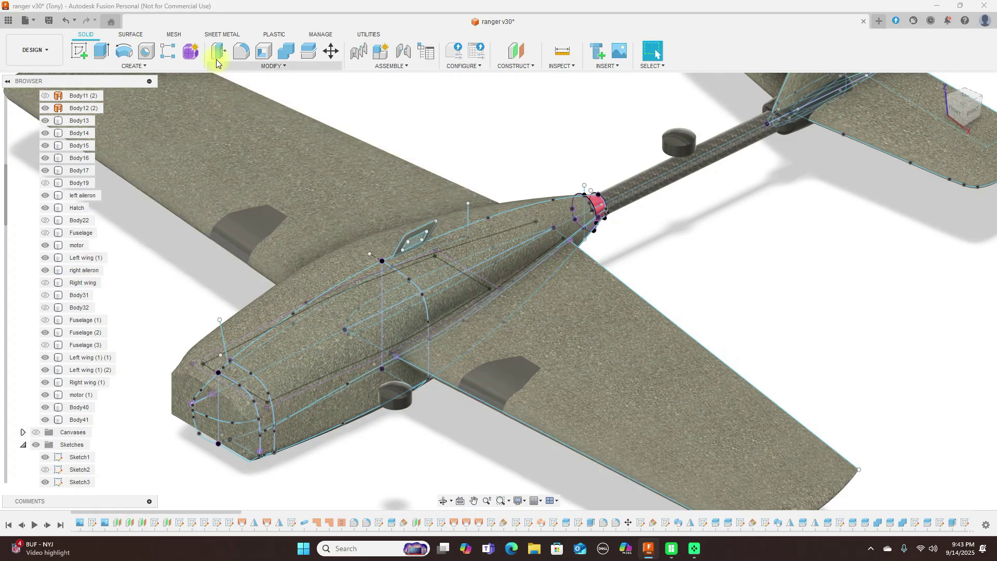
click(485, 373)
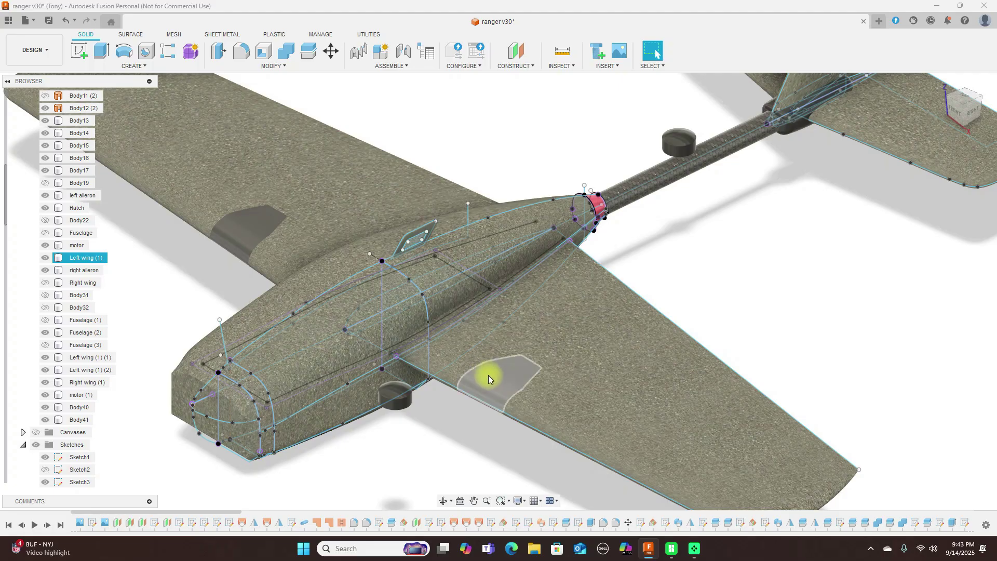
click(993, 104)
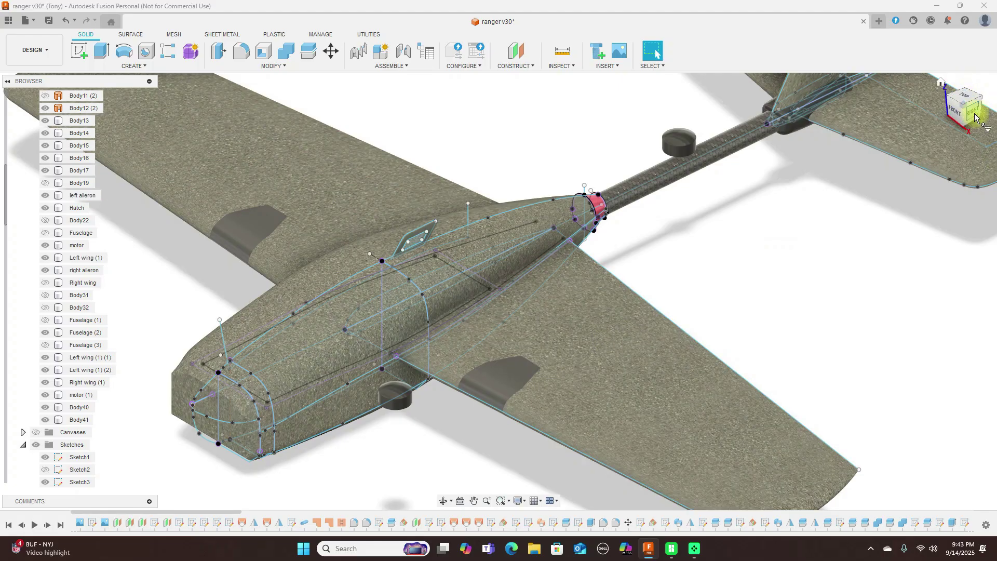
From the RIGHT side view, inspect the wing-root airfoil section, fuselage shell and leading edge, then zoom out.
click(972, 110)
click(364, 246)
scroll(360, 244, up, 4)
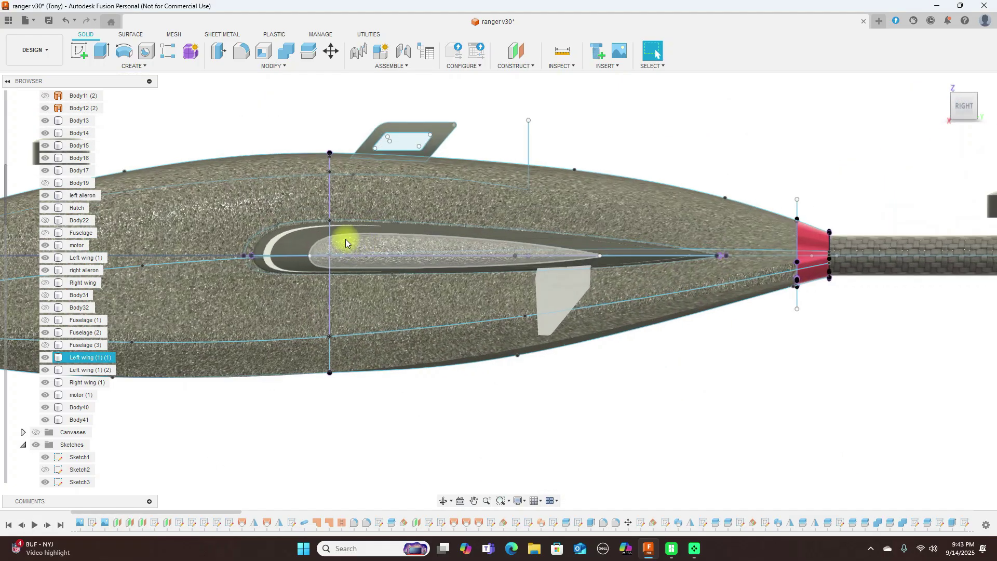
click(300, 199)
click(288, 235)
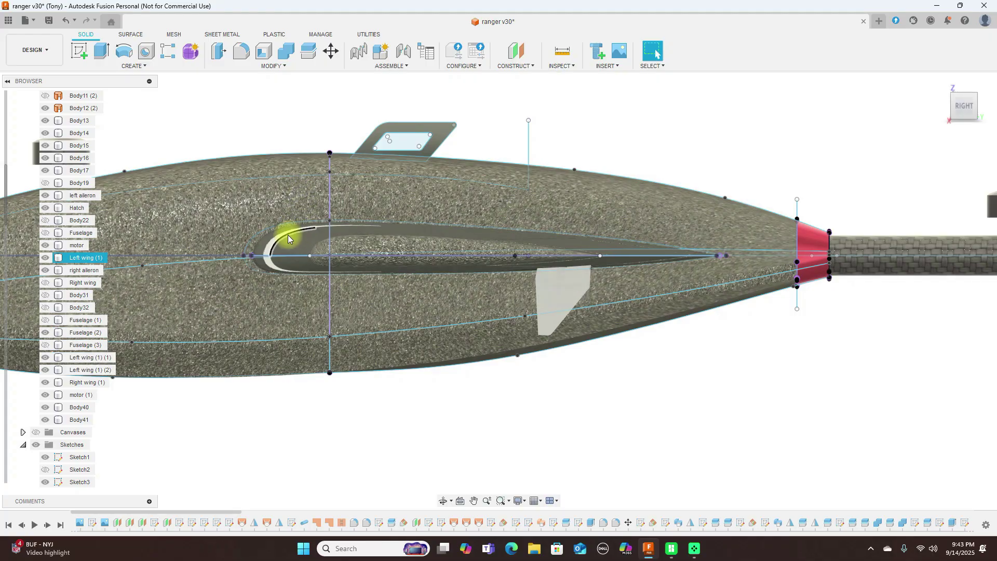
click(469, 392)
scroll(474, 392, down, 5)
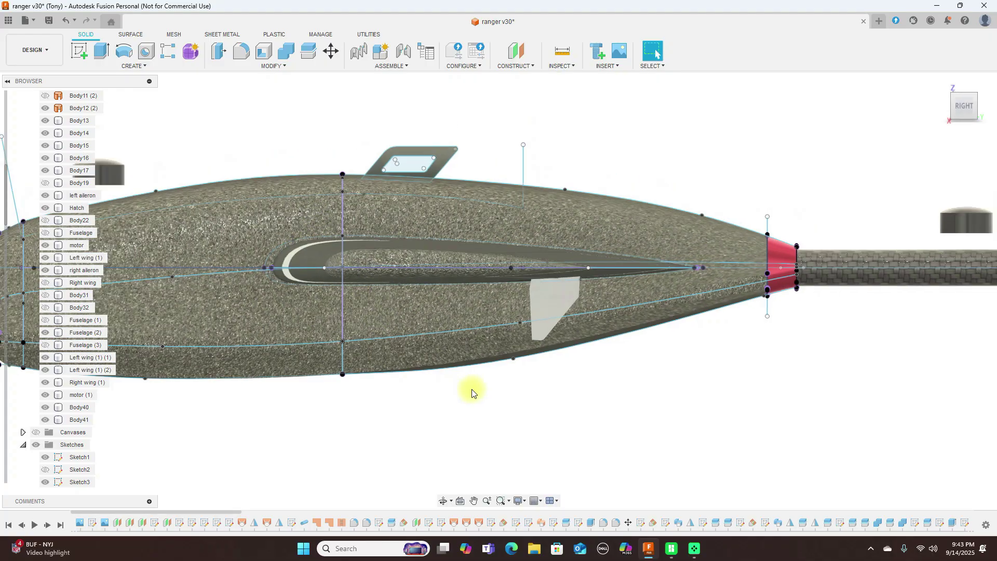
scroll(478, 393, down, 1)
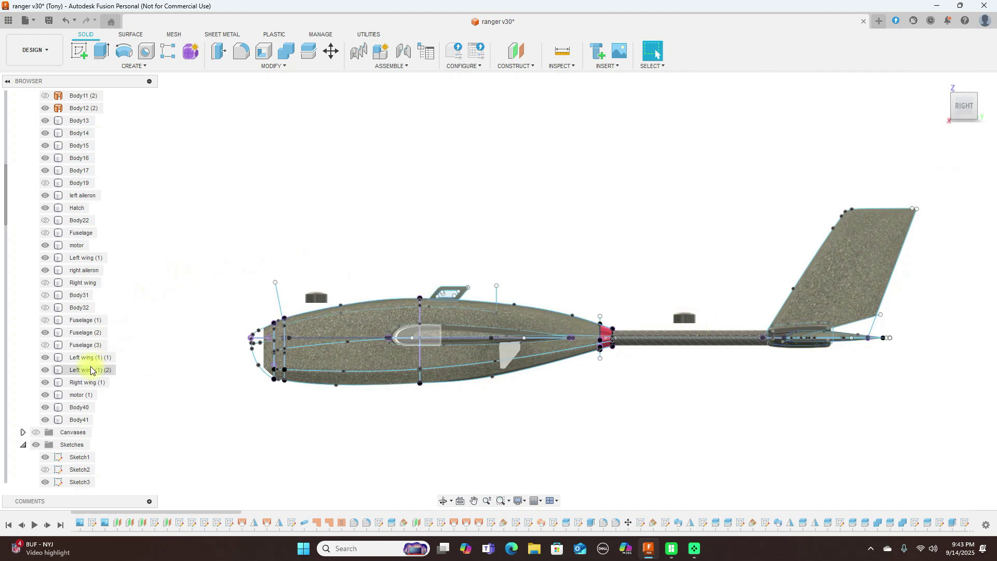
Hide and re-show the Sketches folder, then orbit to a top-front view of the plane.
click(36, 445)
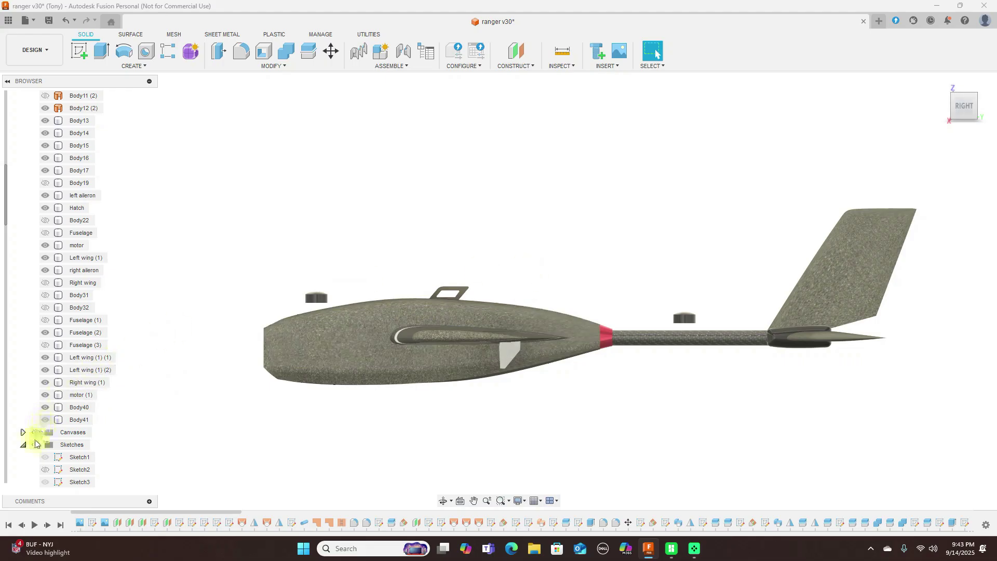
click(35, 444)
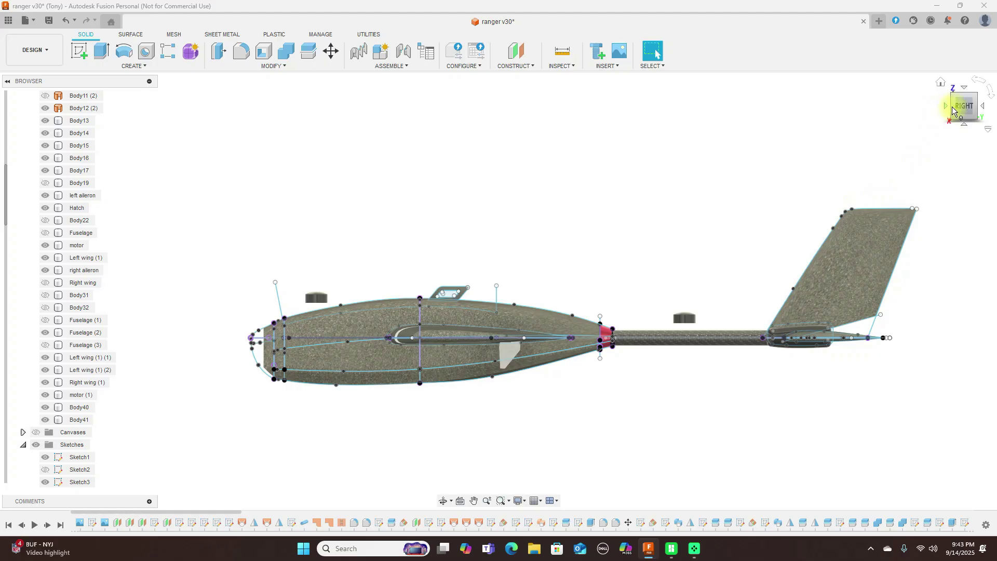
mouse_move(953, 110)
mouse_down()
mouse_move(18, 133)
mouse_move(27, 147)
mouse_move(356, 123)
mouse_up()
scroll(73, 372, down, 3)
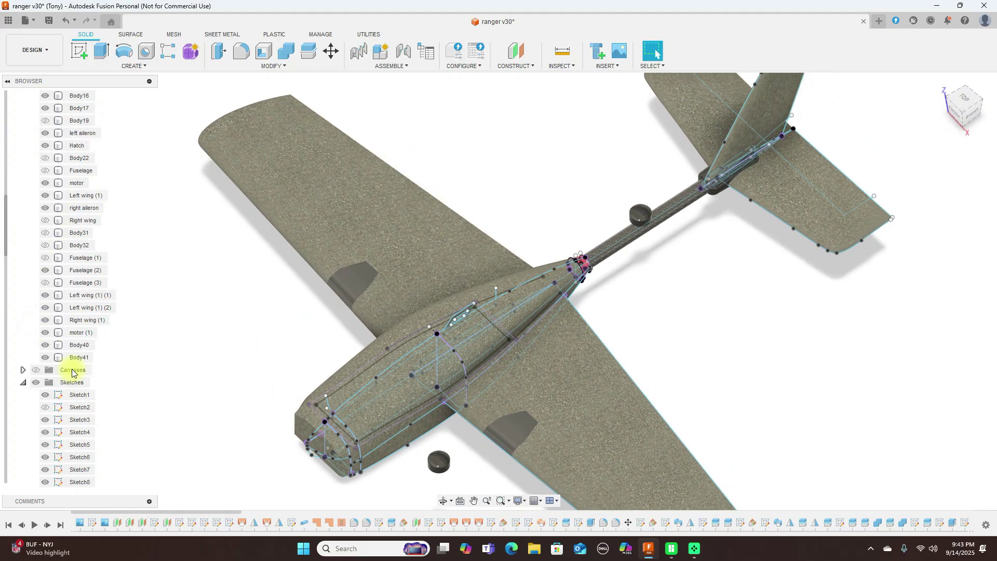
scroll(73, 372, down, 10)
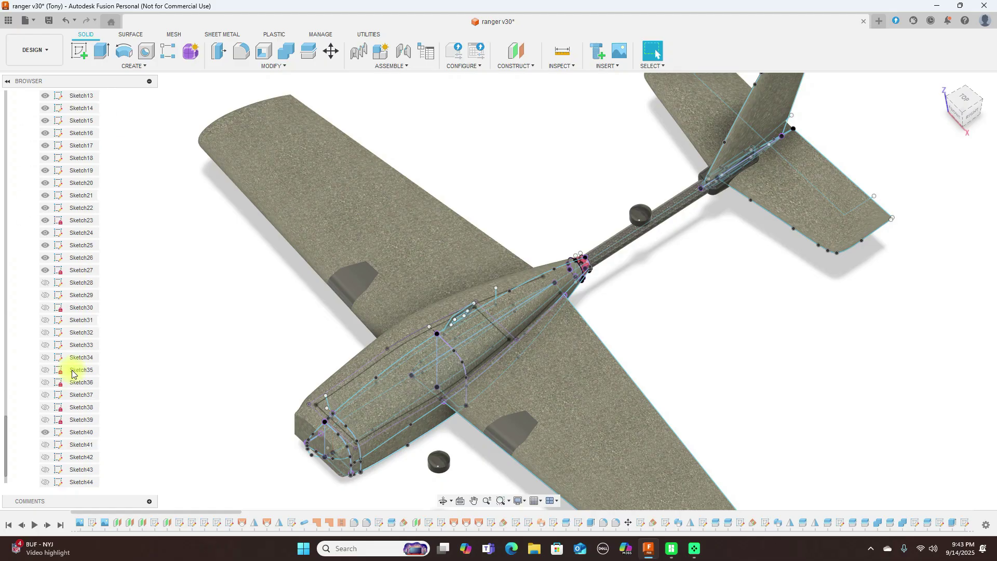
Turn on visibility for Sketch42, Sketch43, Sketch44, Sketch41, Sketch39, Sketch38 and Sketch37.
scroll(72, 372, down, 1)
click(44, 445)
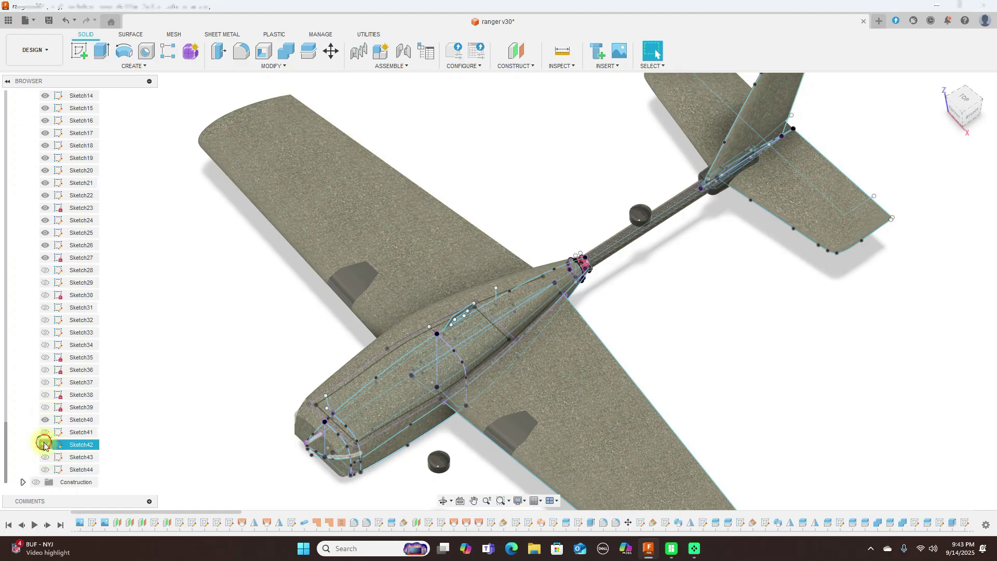
click(44, 456)
click(44, 469)
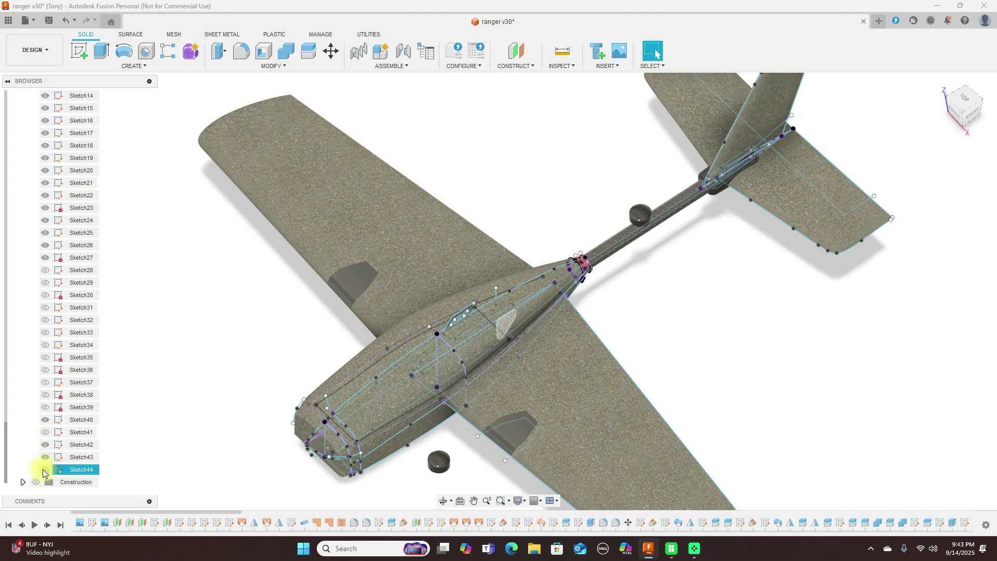
click(44, 470)
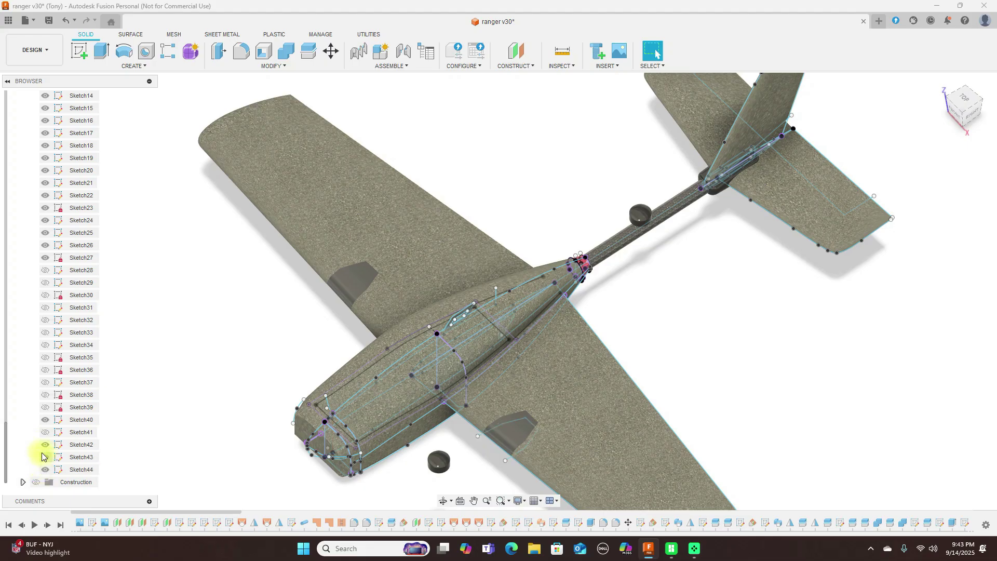
click(46, 433)
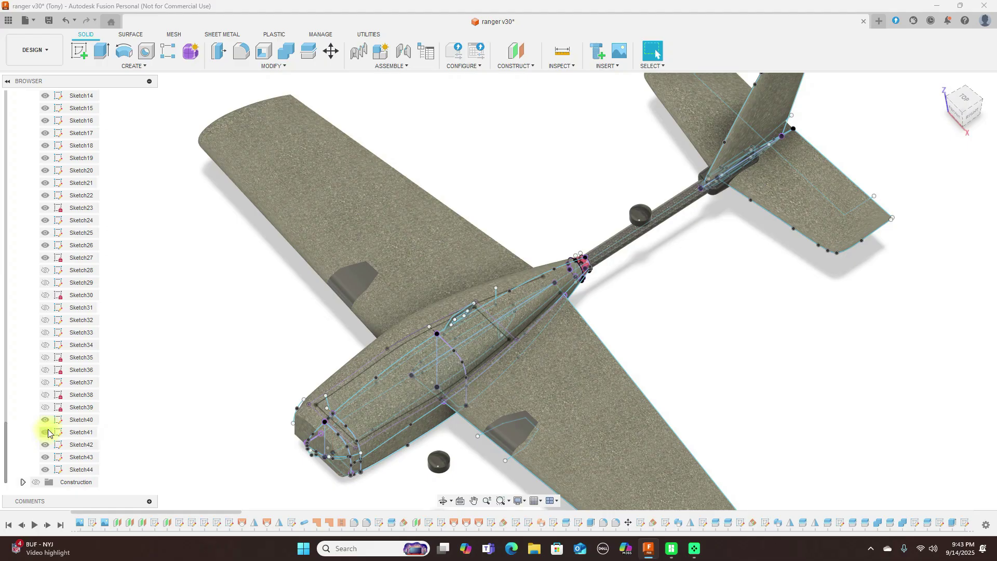
click(43, 412)
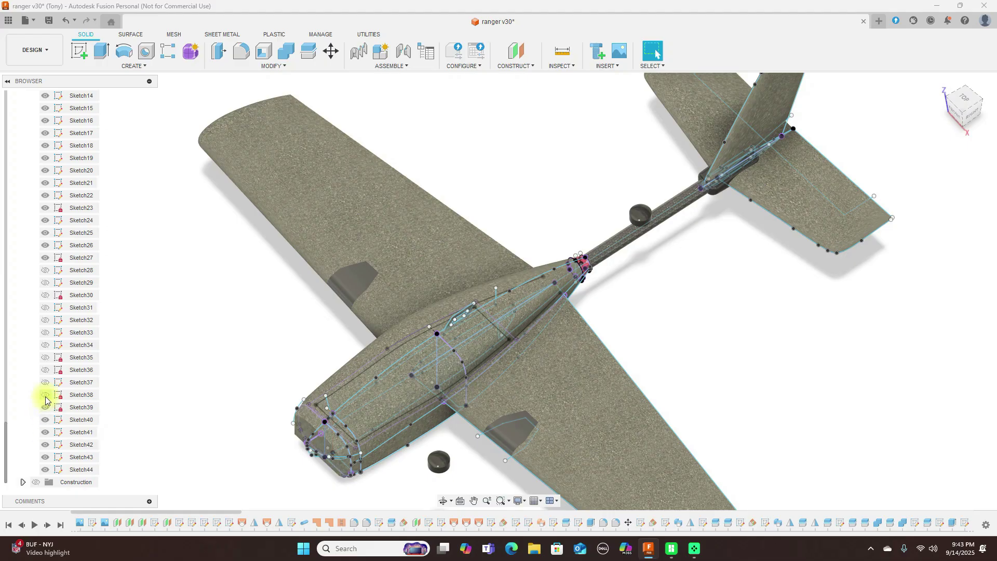
click(43, 398)
click(46, 385)
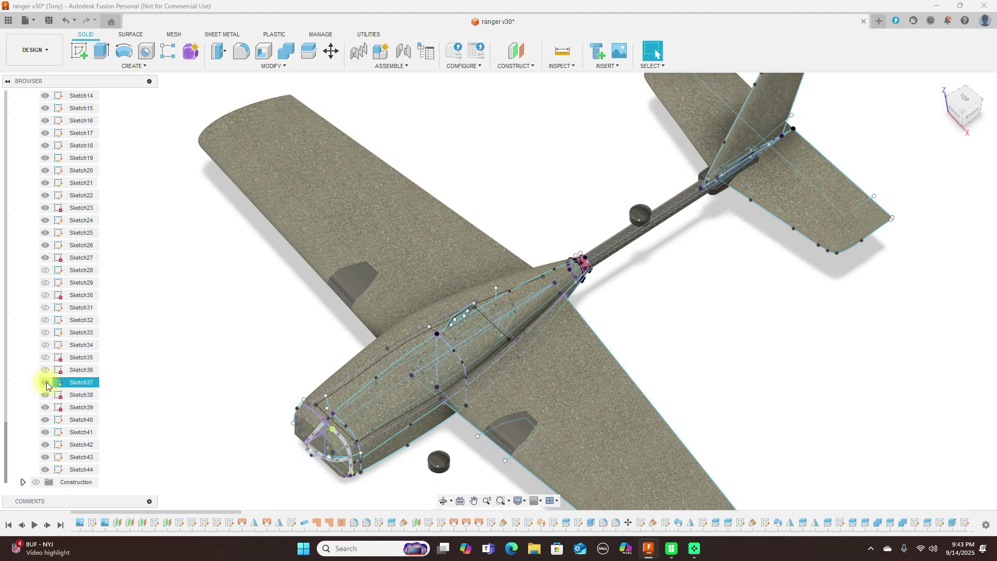
Turn on visibility for Sketch36 down through Sketch30.
click(48, 371)
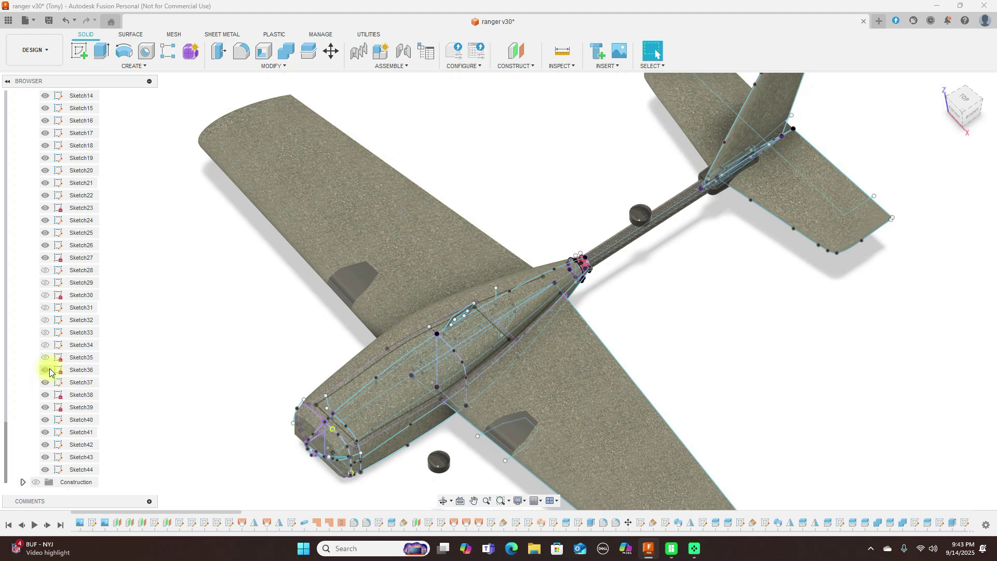
click(47, 357)
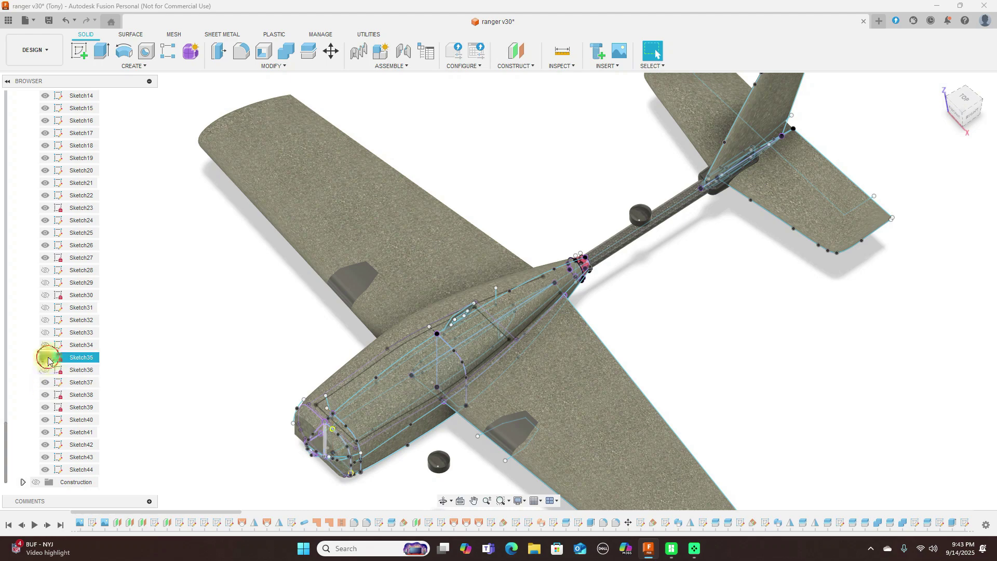
click(45, 346)
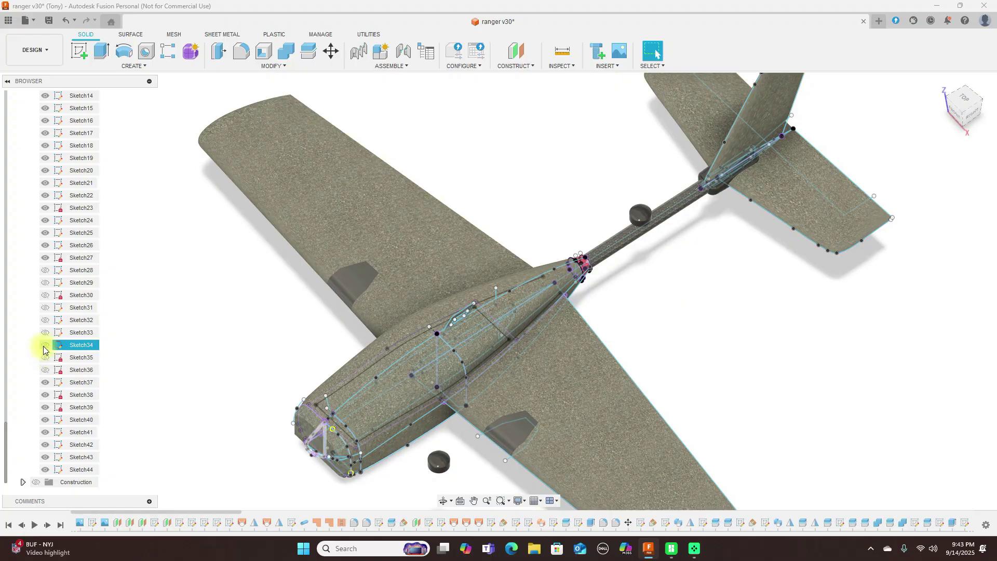
click(45, 333)
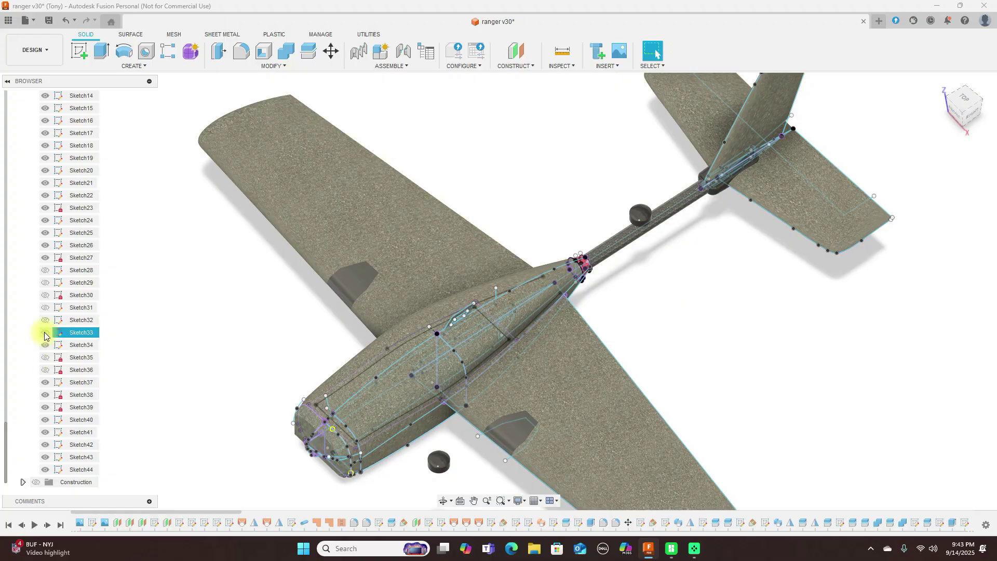
click(45, 320)
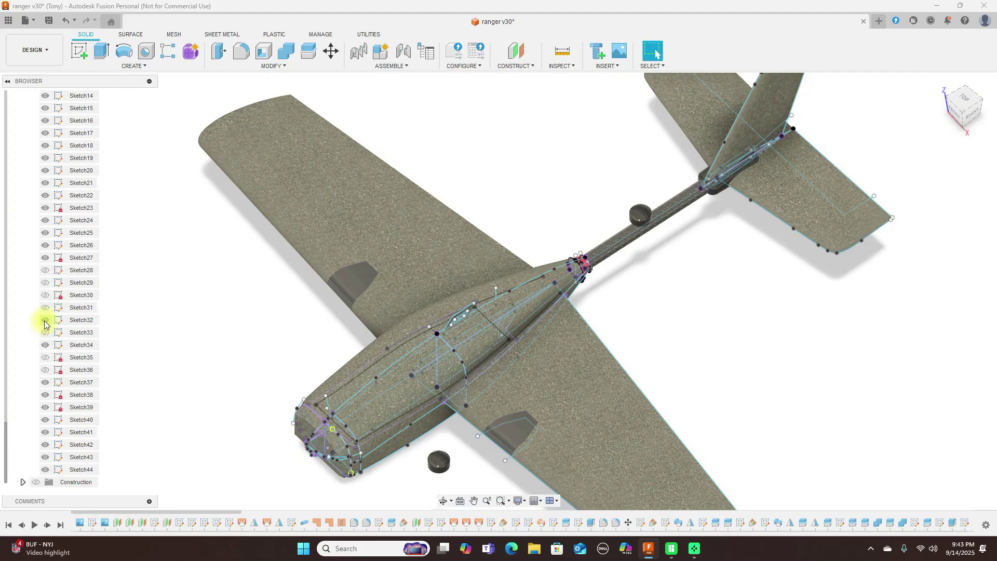
click(47, 308)
click(46, 295)
Make Sketch30 and Sketch31 visible again, then turn on Sketch29 for both wings.
scroll(133, 297, down, 3)
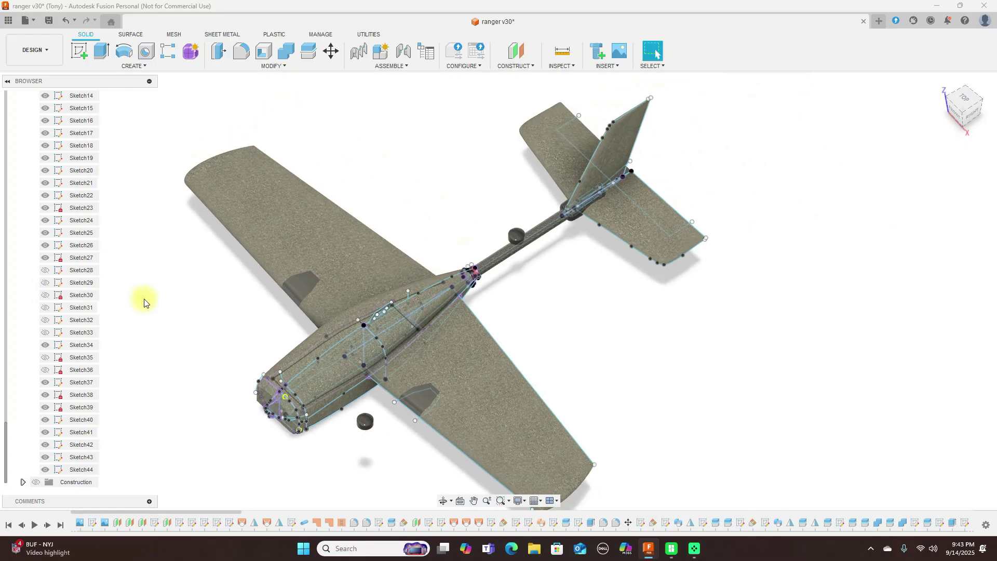
click(50, 298)
click(50, 297)
click(47, 309)
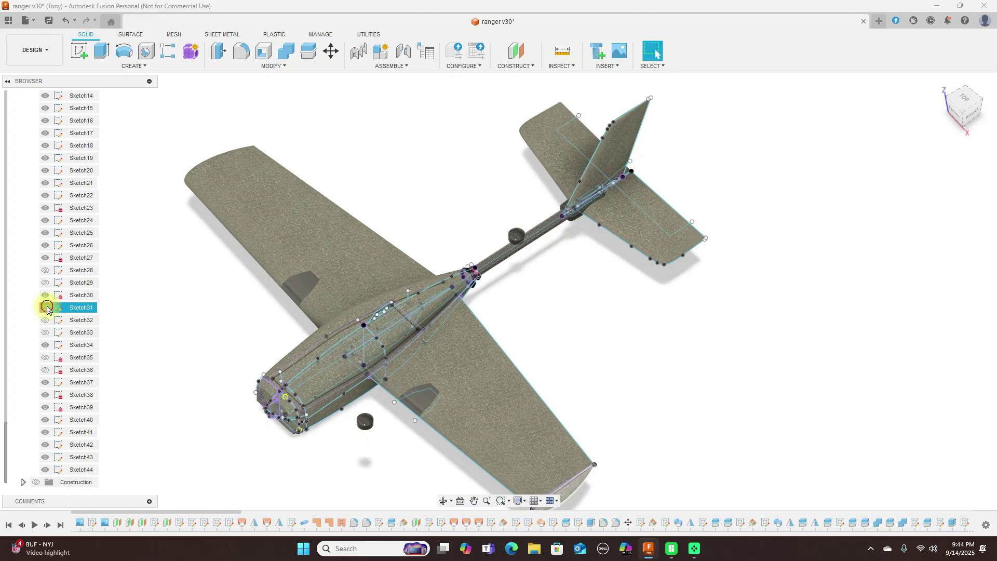
click(46, 309)
click(44, 284)
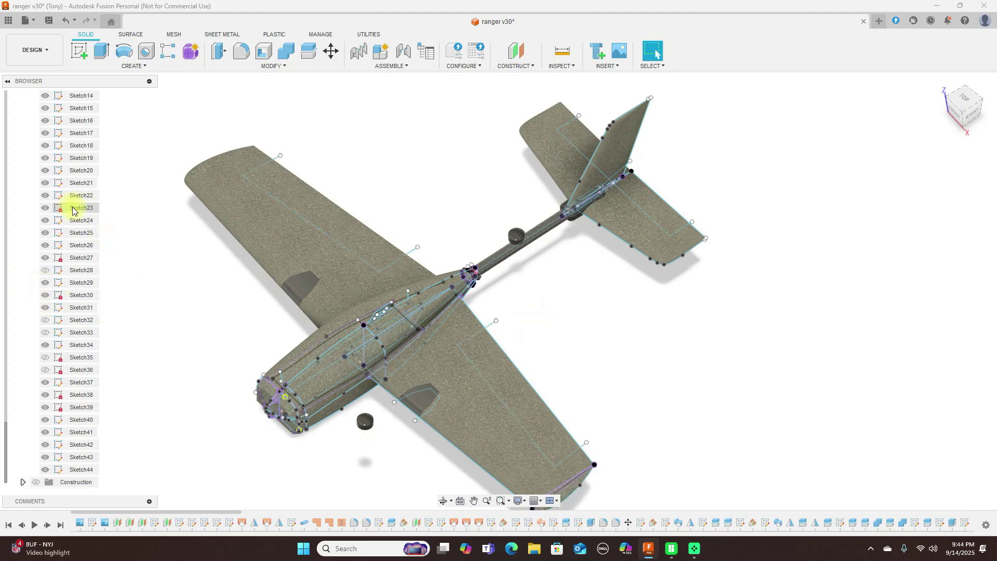
Hide the Bodies folder, then view the sketch framework from the right side and tilted.
scroll(86, 209, up, 6)
scroll(85, 209, up, 8)
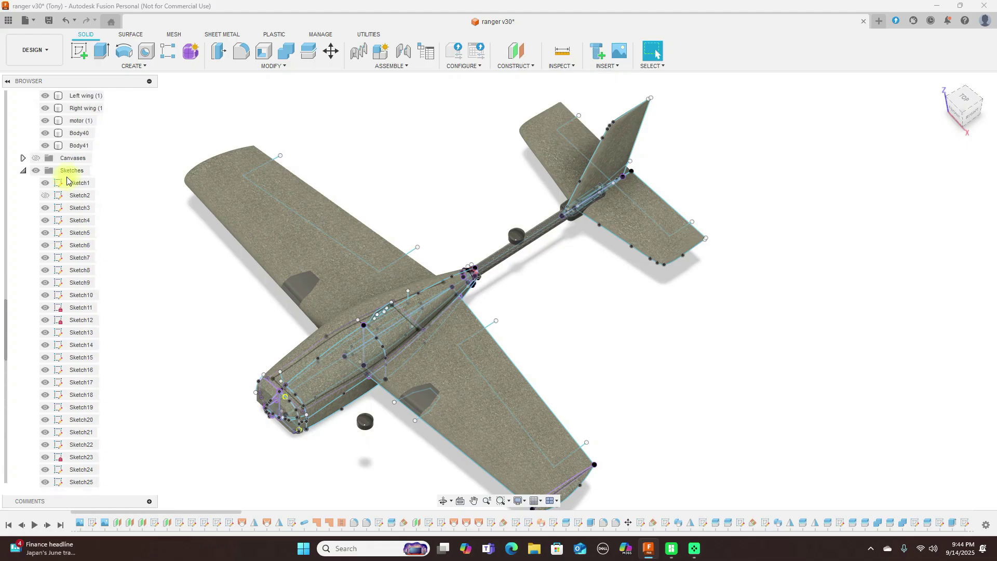
scroll(69, 181, up, 5)
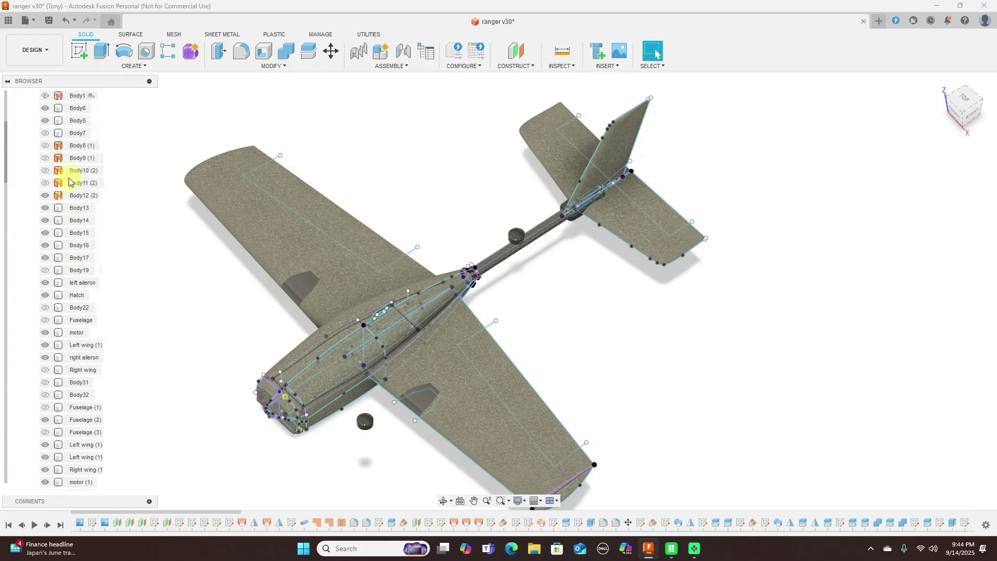
click(37, 146)
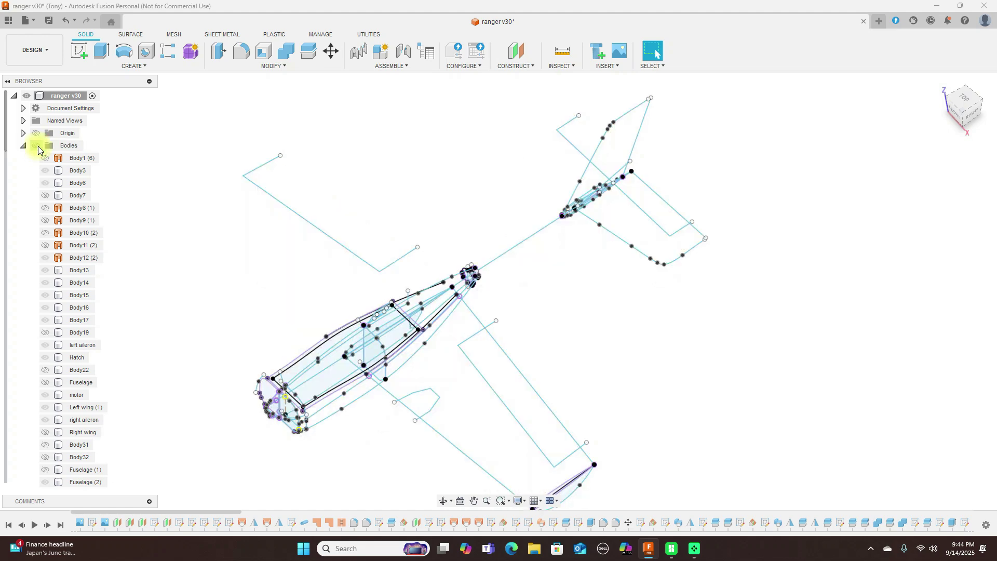
click(967, 119)
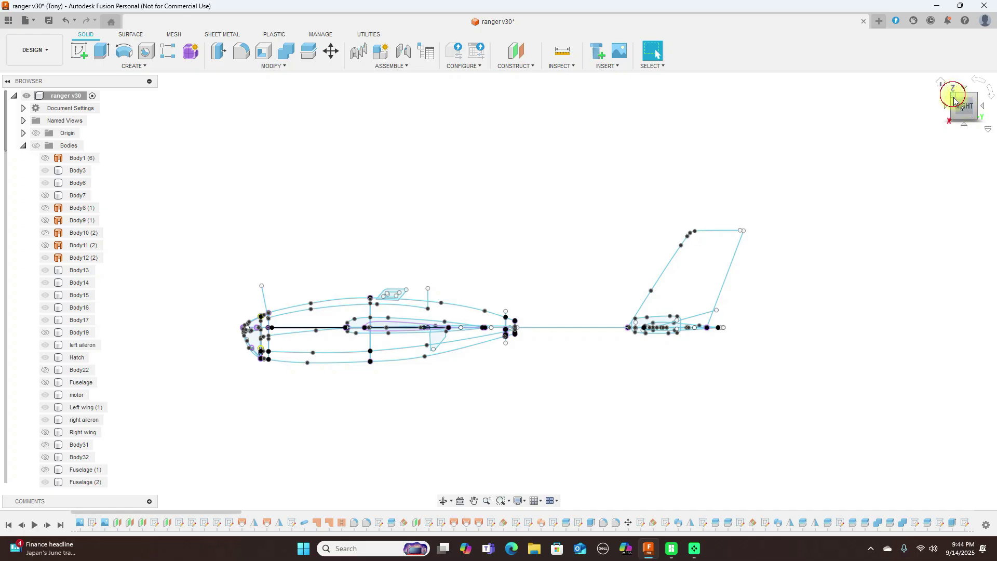
drag(954, 102, 766, 258)
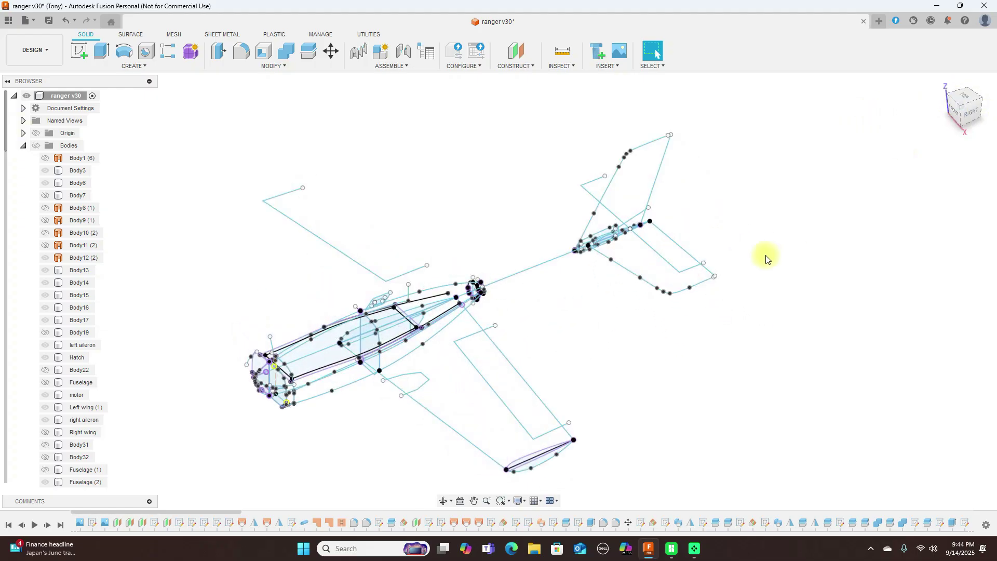
scroll(639, 346, up, 2)
scroll(638, 346, down, 2)
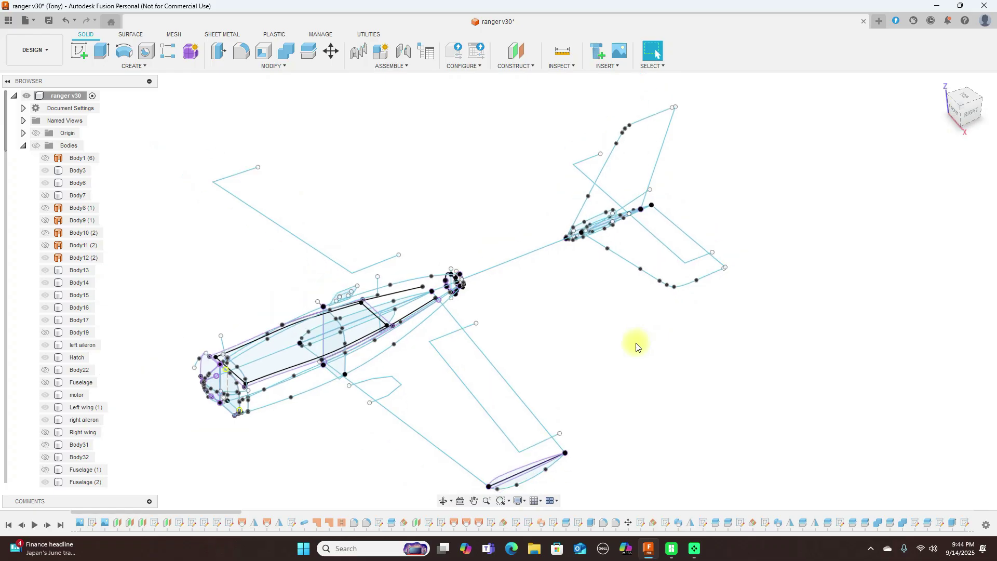
scroll(723, 305, down, 1)
scroll(632, 325, up, 2)
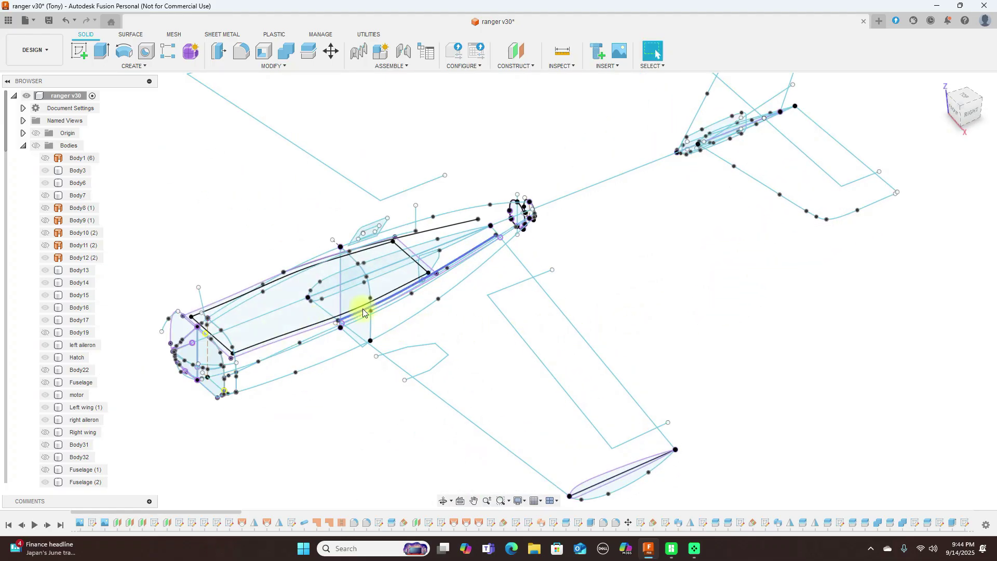
scroll(359, 306, up, 1)
scroll(571, 188, up, 1)
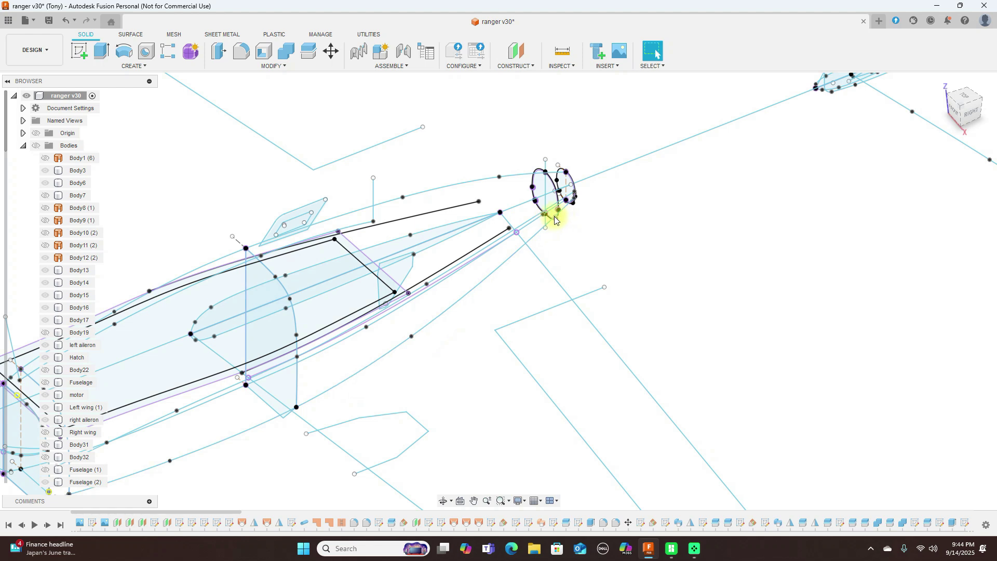
scroll(654, 260, down, 2)
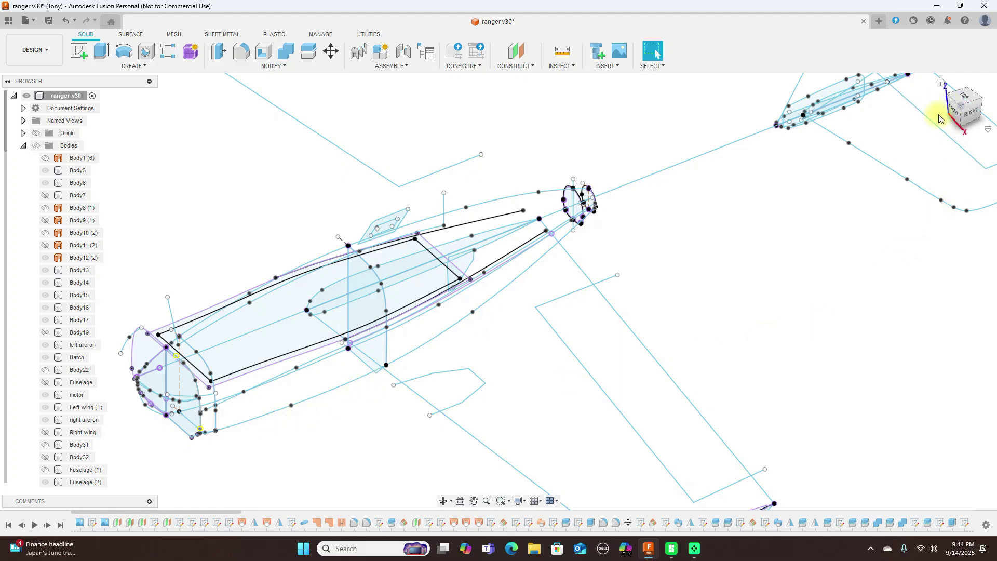
click(970, 113)
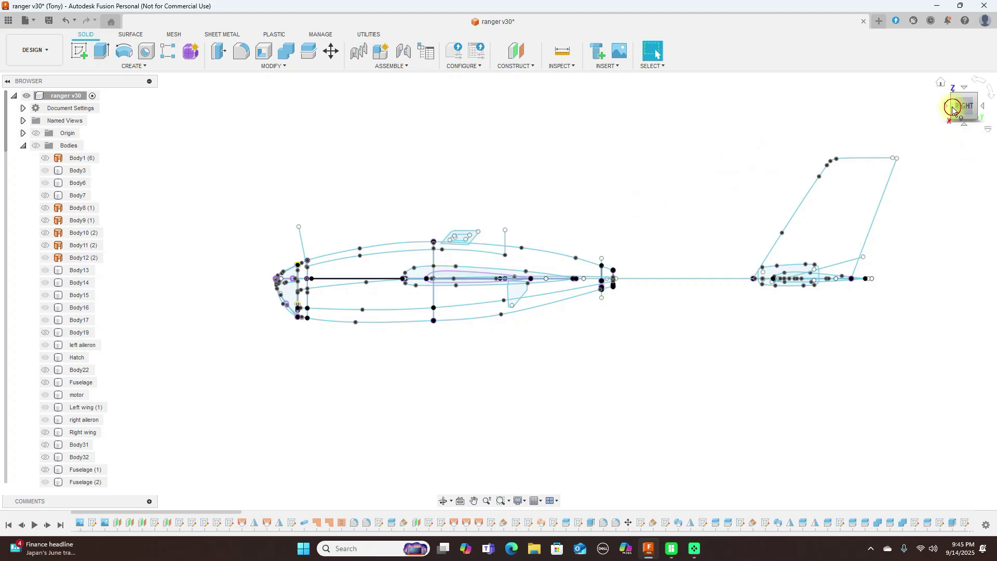
drag(953, 109, 899, 147)
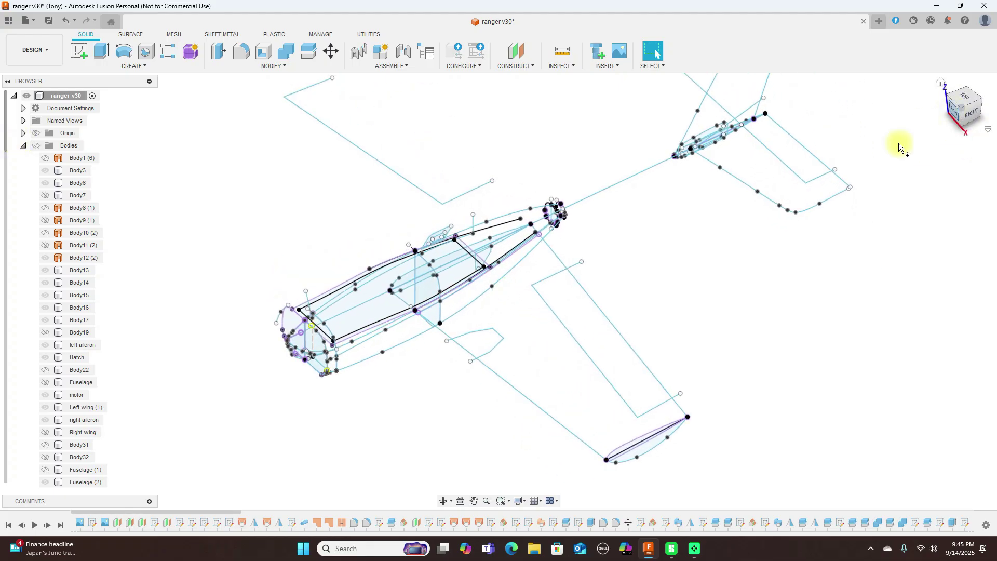
scroll(773, 275, down, 3)
middle_drag(797, 285, 746, 309)
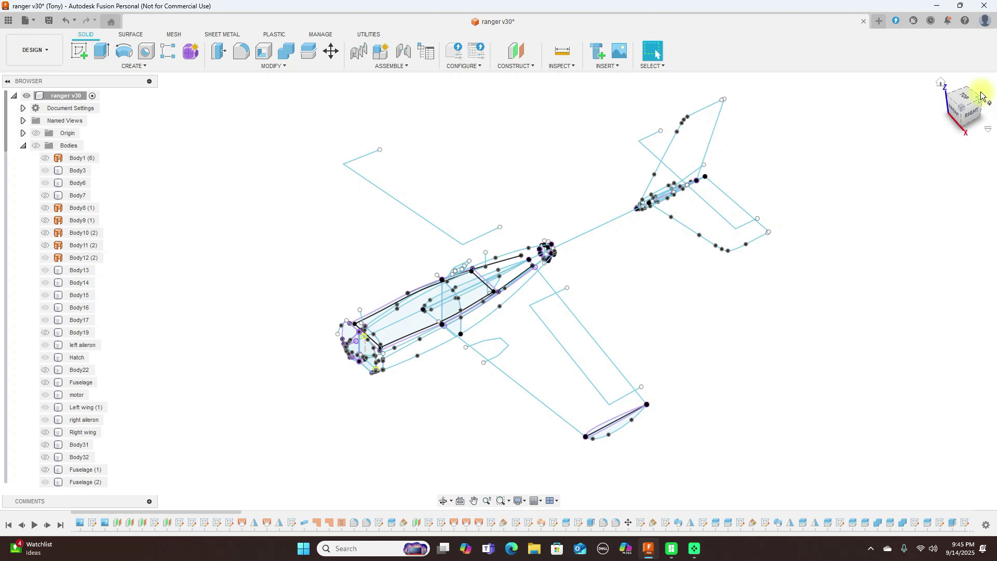
click(974, 111)
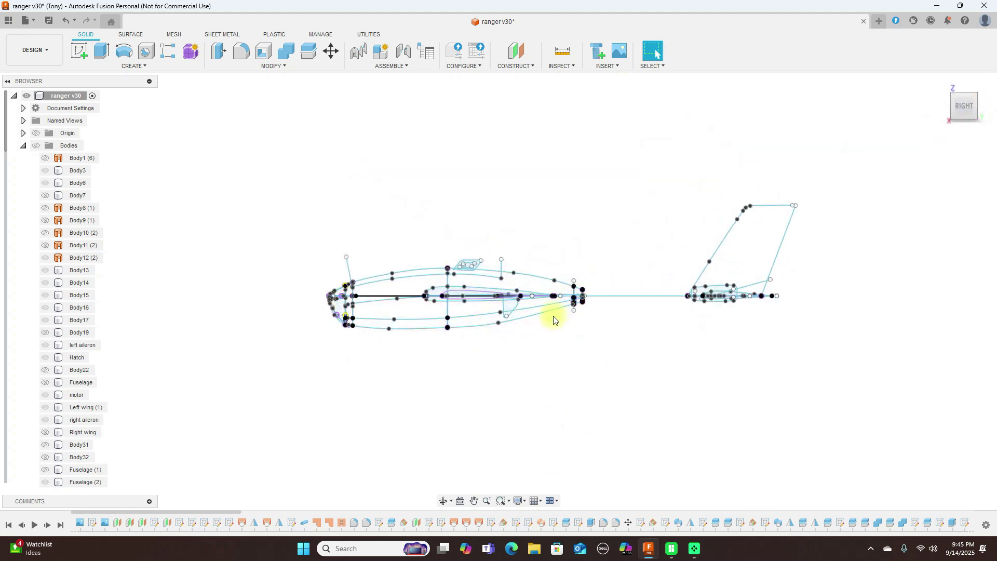
scroll(554, 320, up, 2)
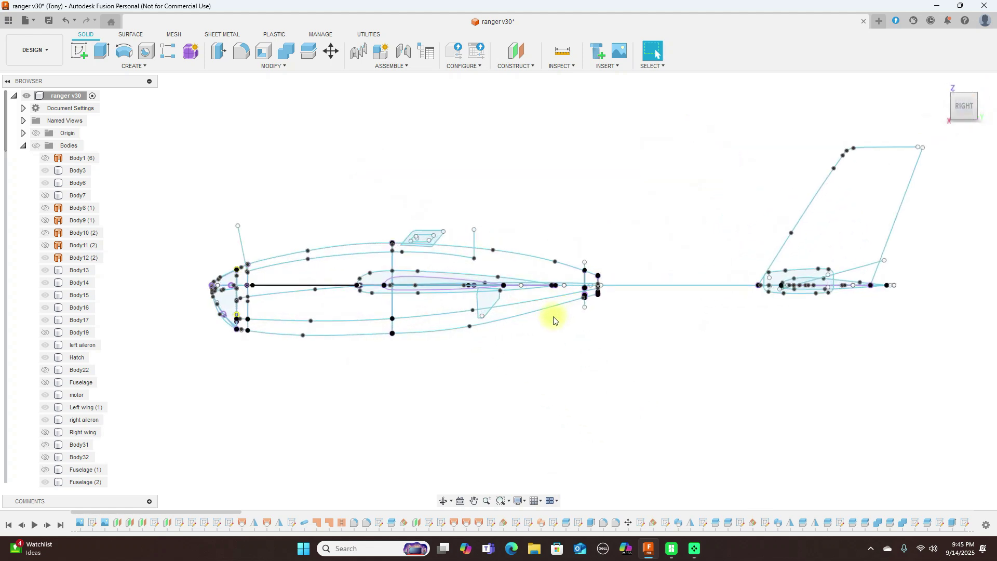
mouse_move(955, 102)
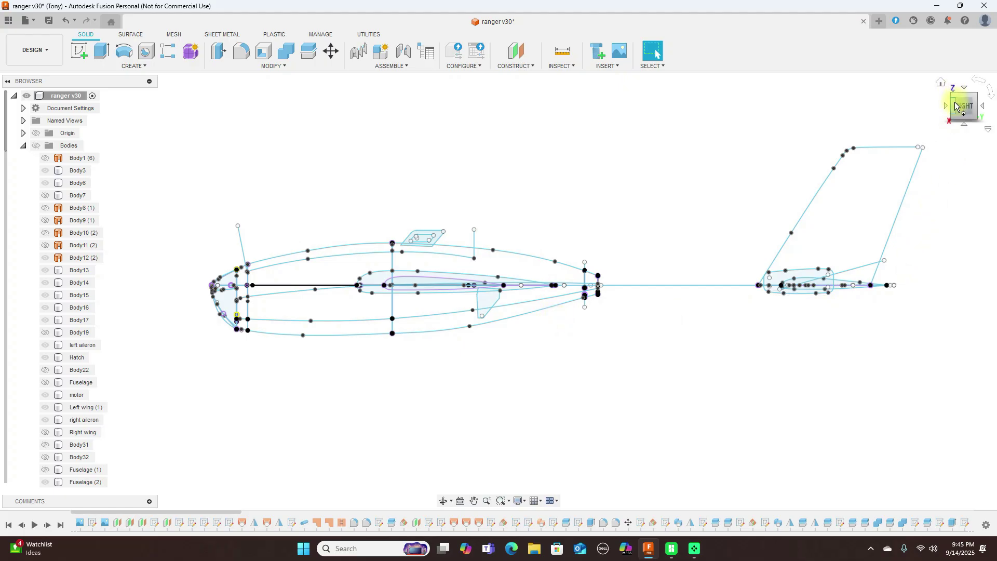
mouse_move(958, 106)
shift+middle_down()
mouse_move(27, 127)
mouse_move(45, 107)
mouse_move(31, 111)
mouse_move(883, 176)
shift+middle_up()
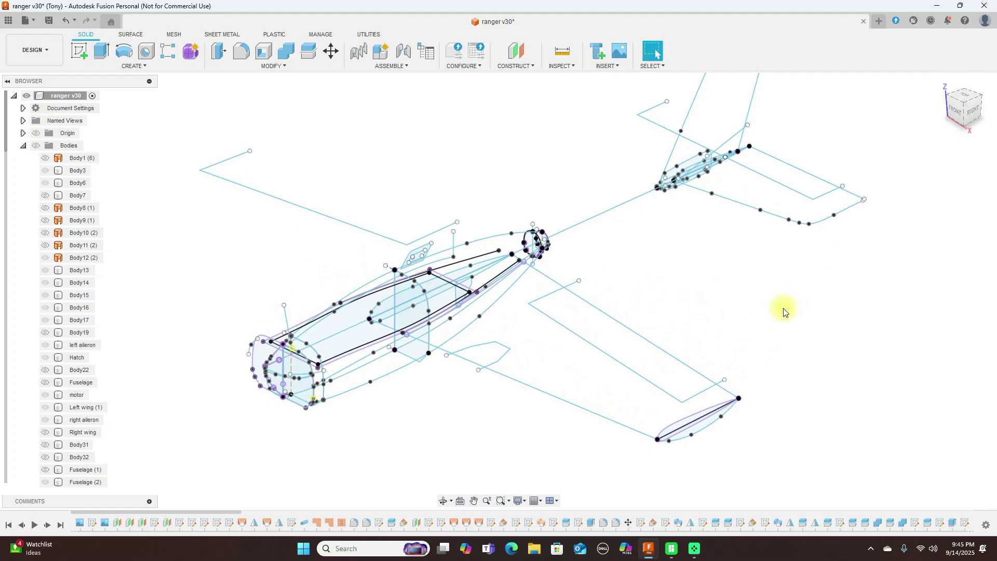
scroll(777, 320, down, 3)
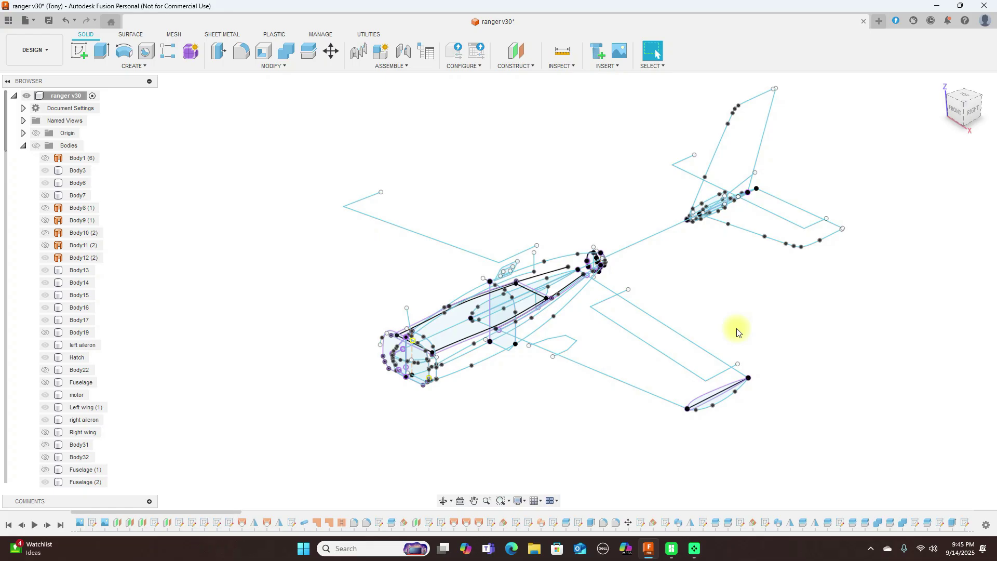
click(975, 112)
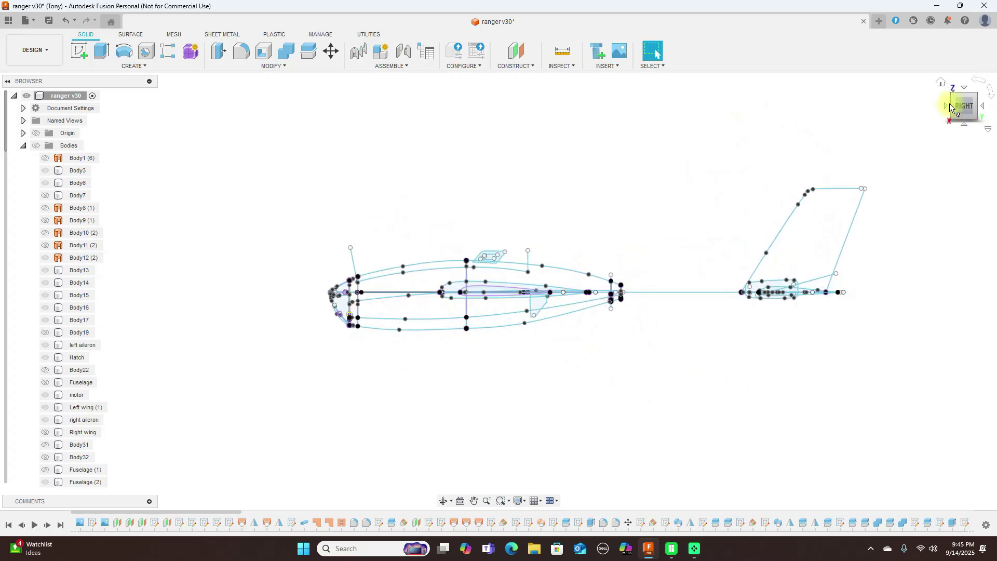
drag(958, 101, 981, 133)
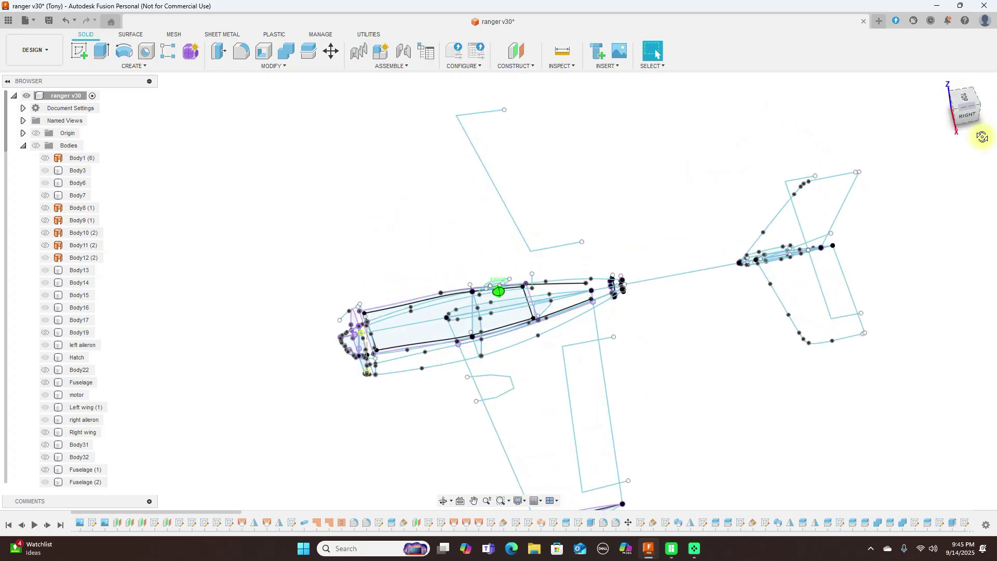
shift+middle_drag(753, 327, 737, 298)
middle_drag(701, 202, 591, 196)
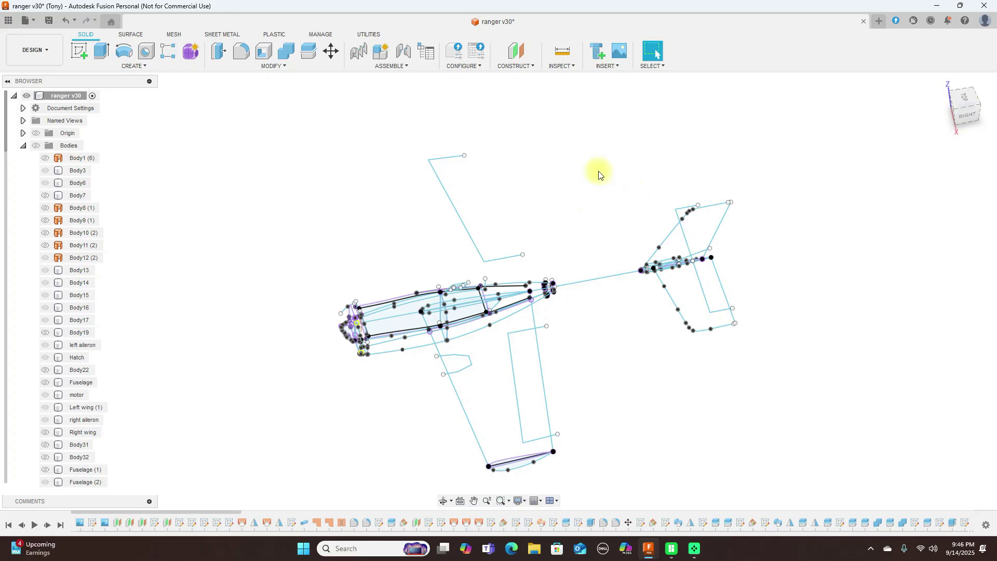
click(970, 117)
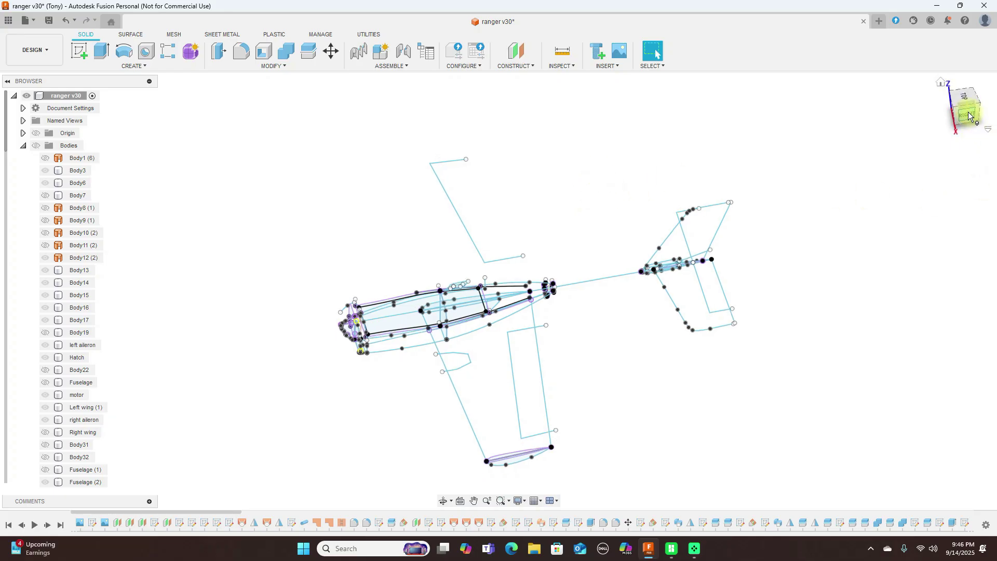
scroll(440, 350, up, 3)
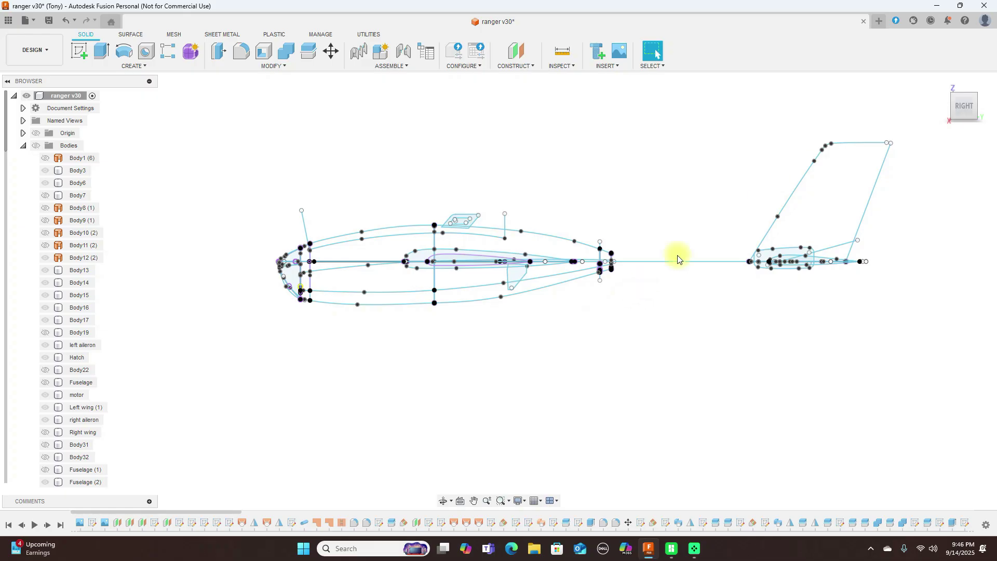
mouse_move(955, 107)
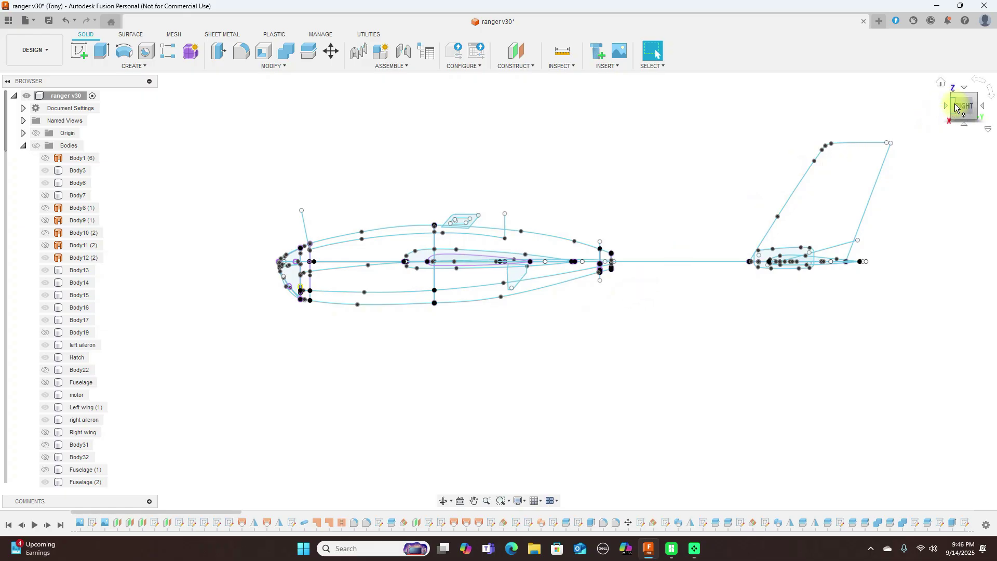
drag(955, 107, 915, 234)
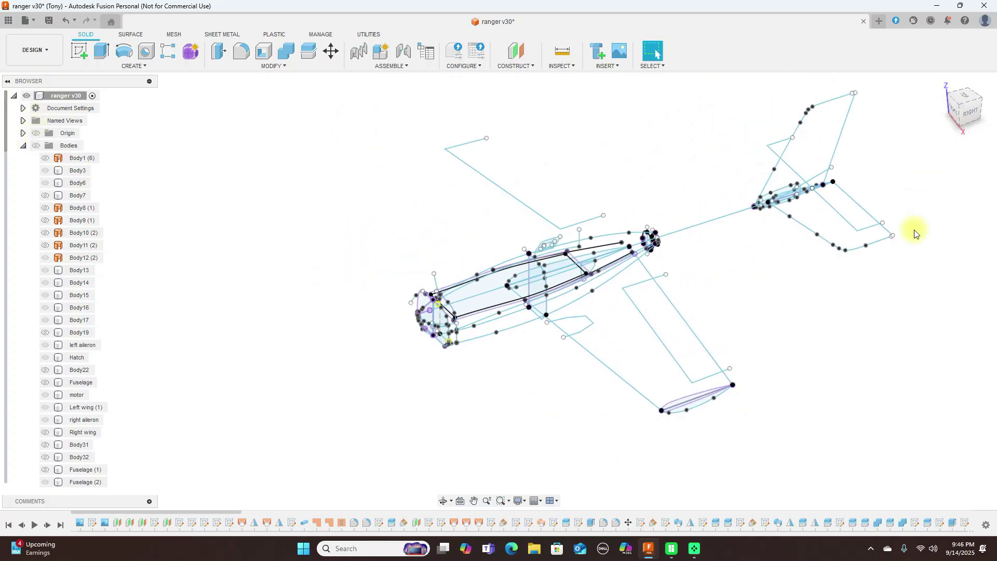